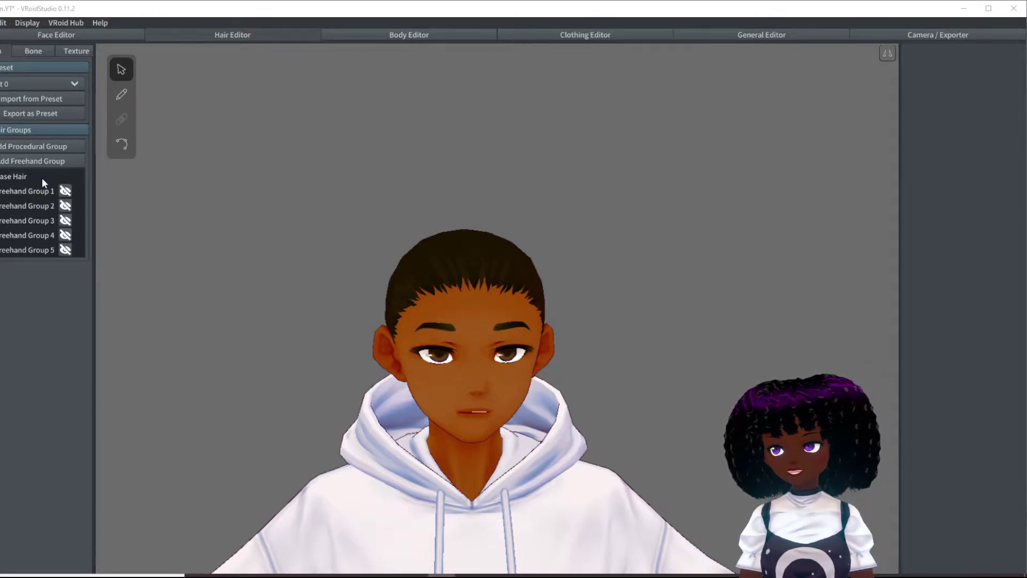
left_click(15, 176)
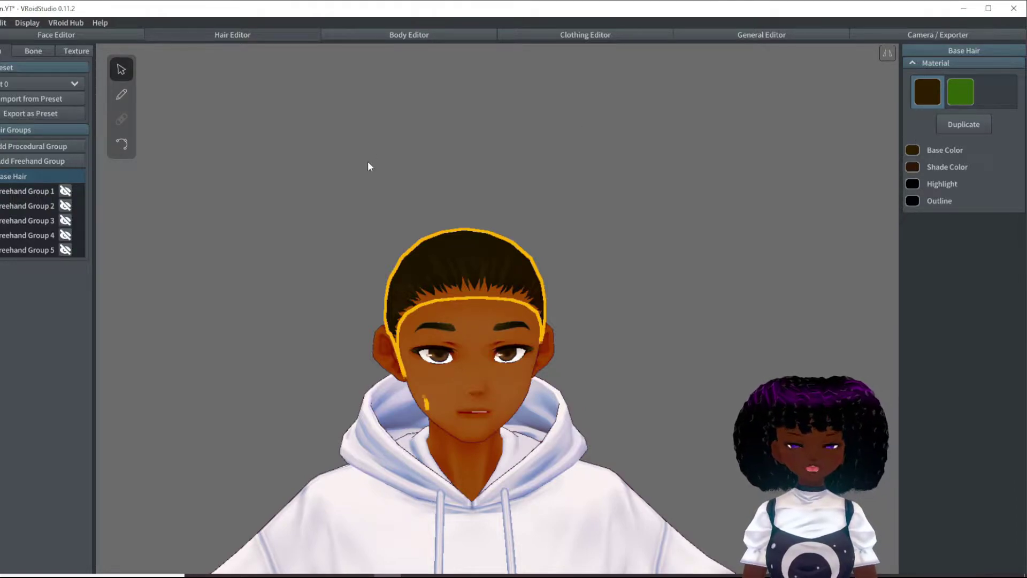
left_click(323, 208)
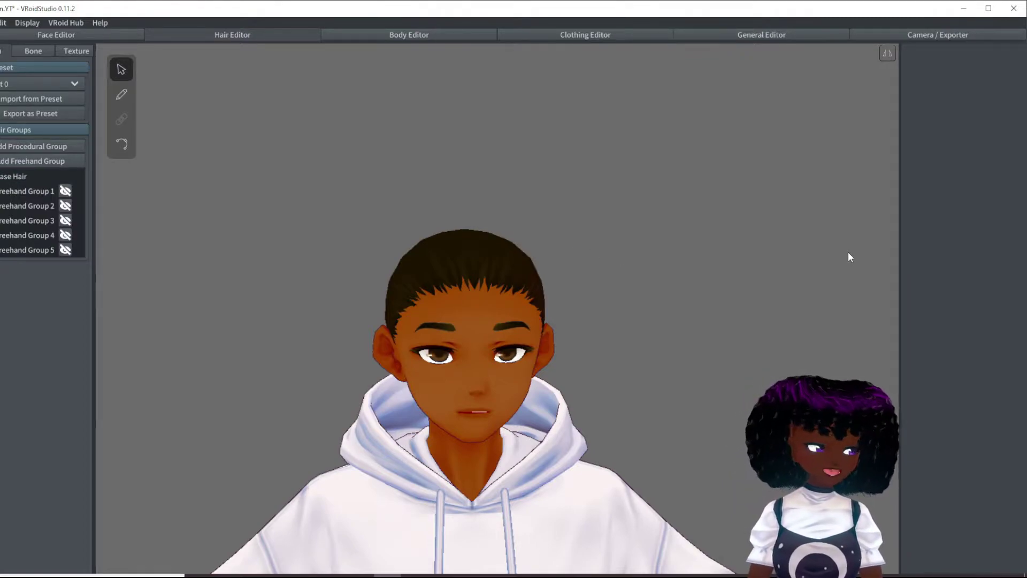
scroll(471, 249, "up", 2)
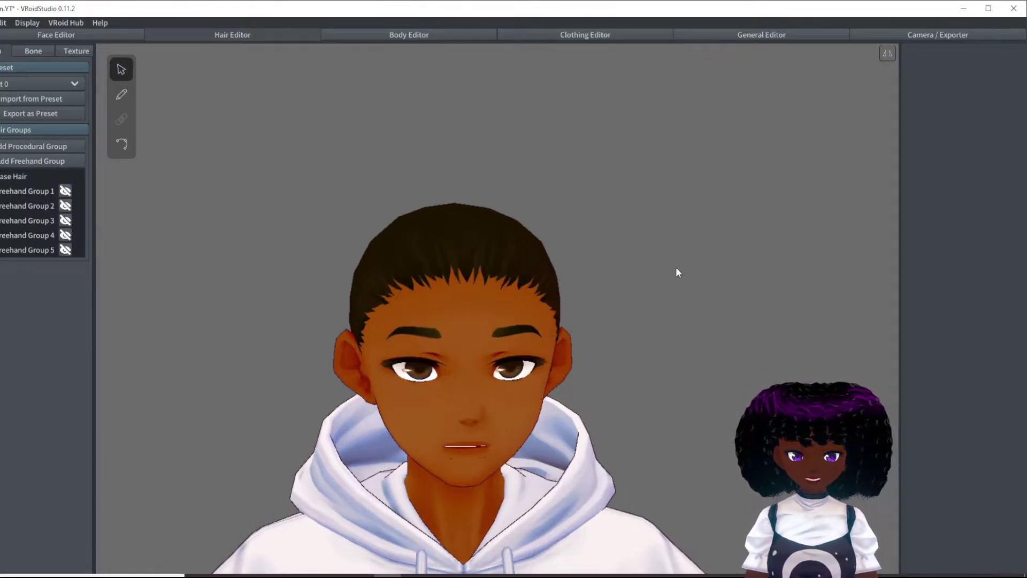
scroll(675, 268, "up", 3)
mouse_move(673, 267)
right_mouse_down()
mouse_move(733, 268)
mouse_move(647, 275)
mouse_move(683, 271)
mouse_move(676, 267)
right_mouse_up()
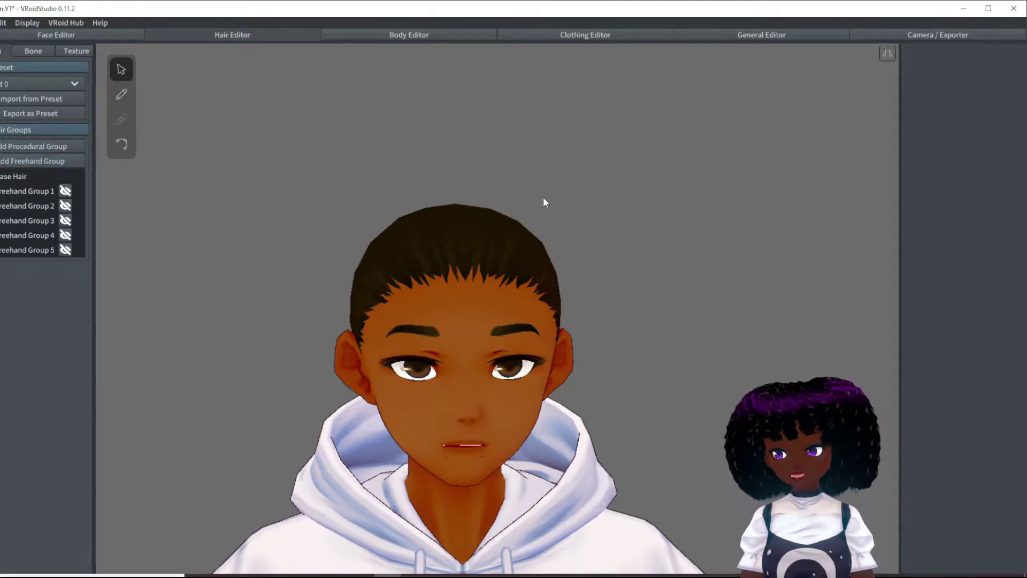
- Add a procedural hair group and assign it a duplicate of the dark brown hair material
left_click(46, 148)
right_click_drag(426, 284, 428, 319)
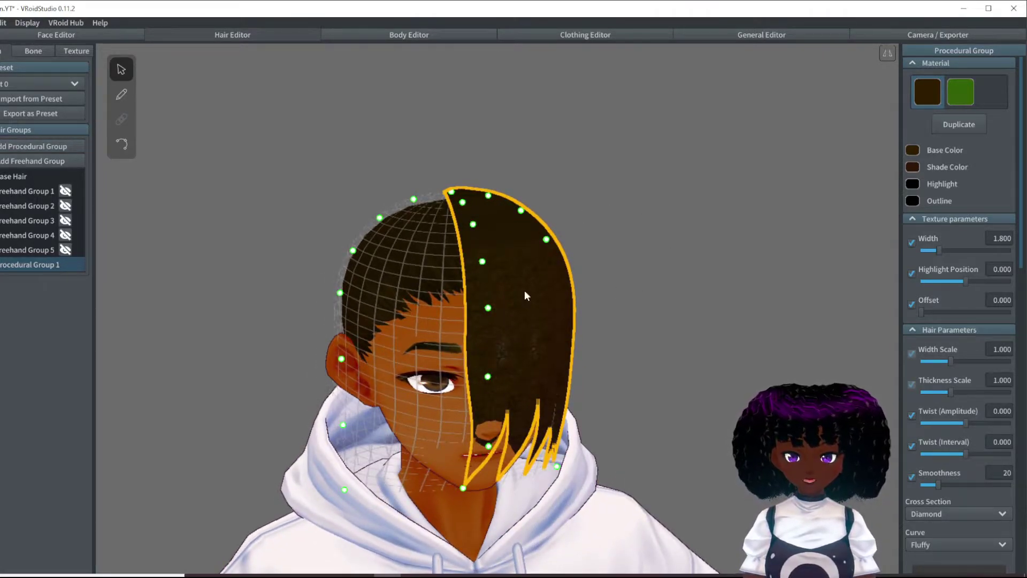
left_click(960, 127)
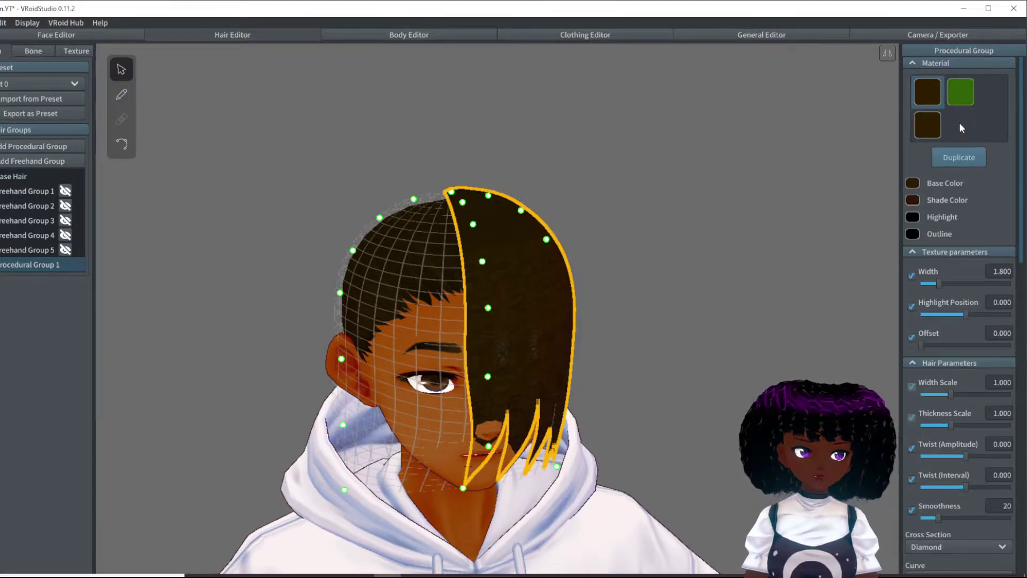
left_click(932, 123)
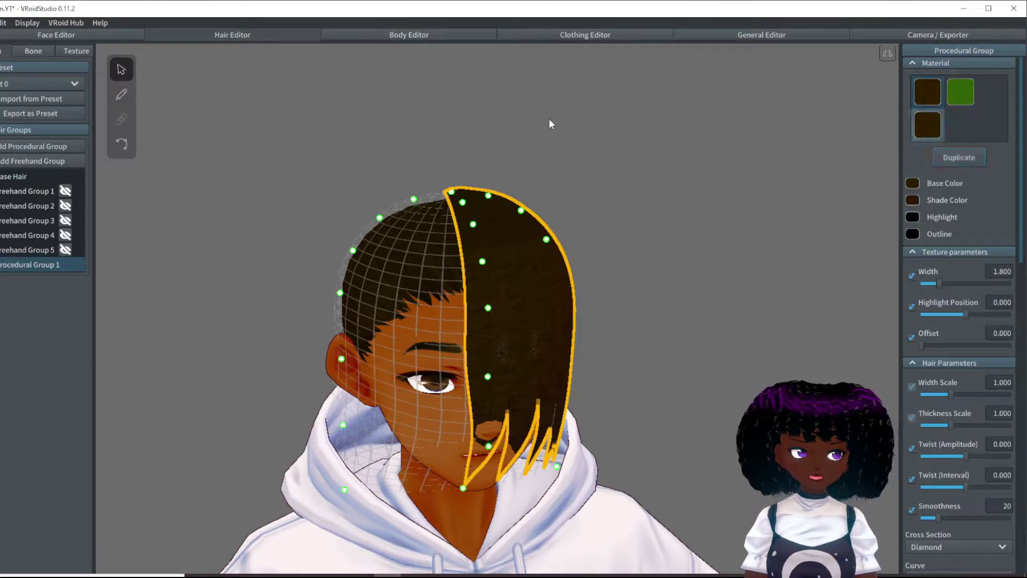
- Set the duplicated hair material's base color to dark blue 052B7B and its shade color to 244277
left_click(913, 184)
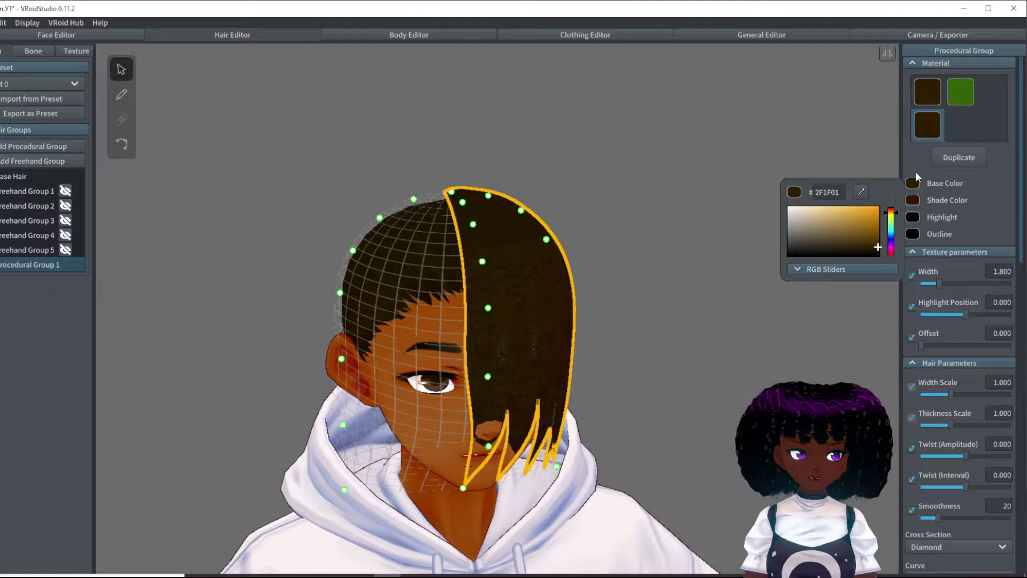
left_click(892, 240)
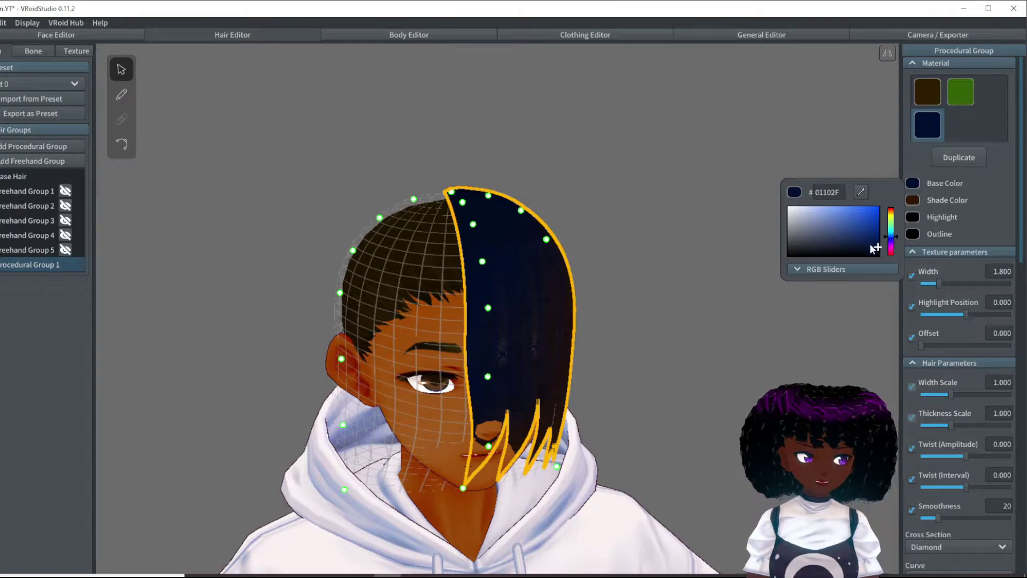
left_click_drag(876, 242, 875, 233)
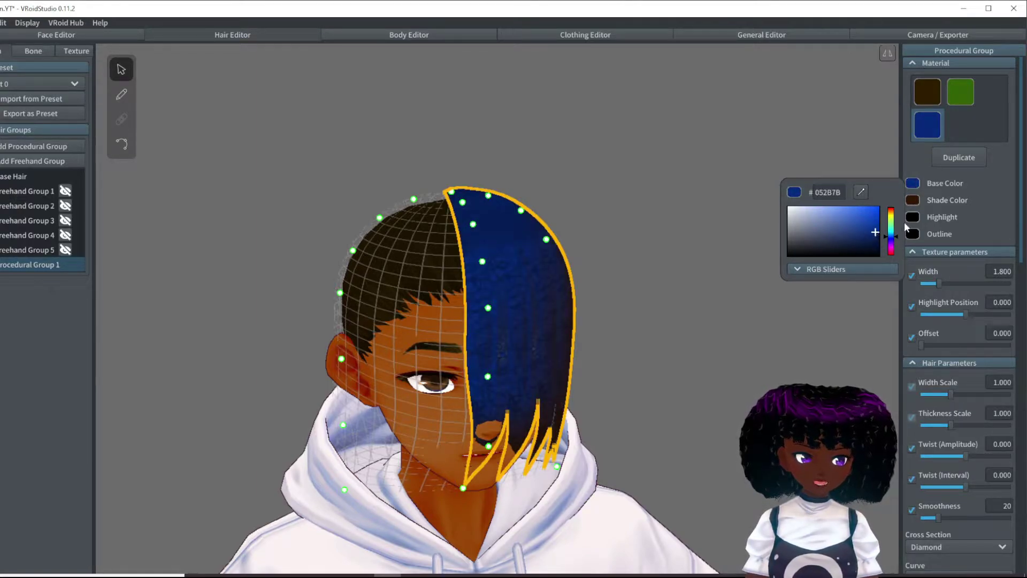
left_click(913, 201)
left_click(913, 202)
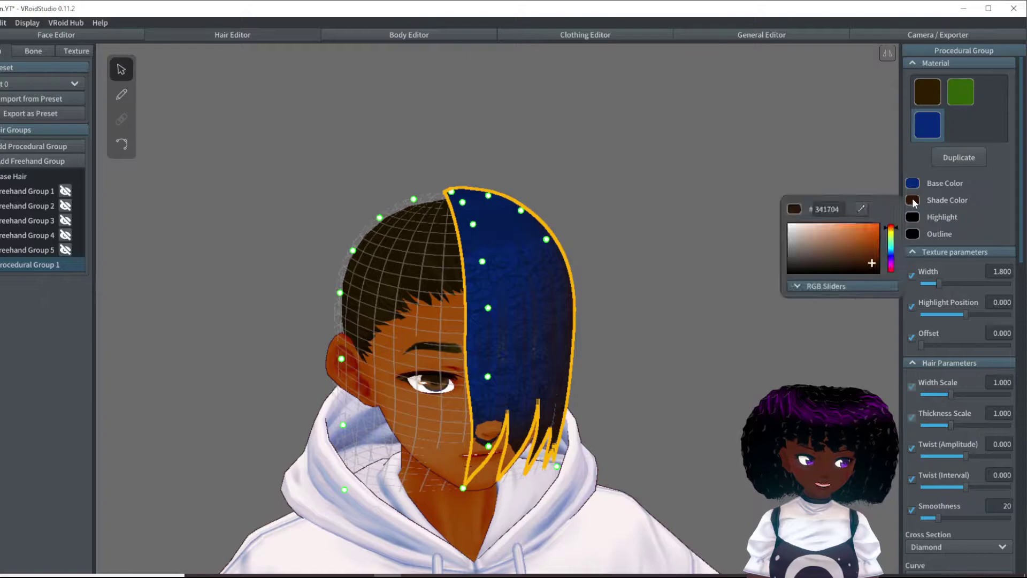
left_click(892, 254)
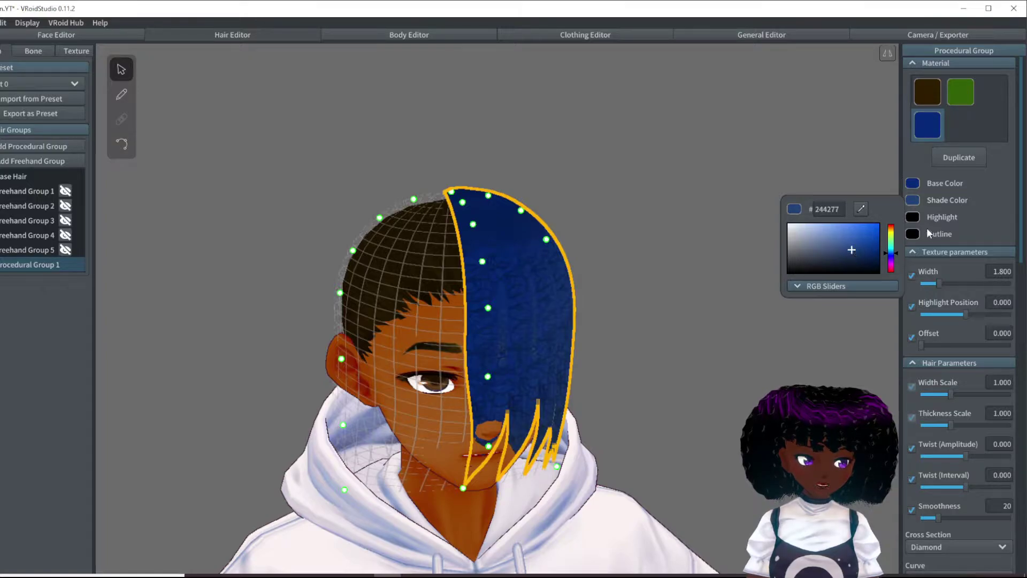
left_click(877, 179)
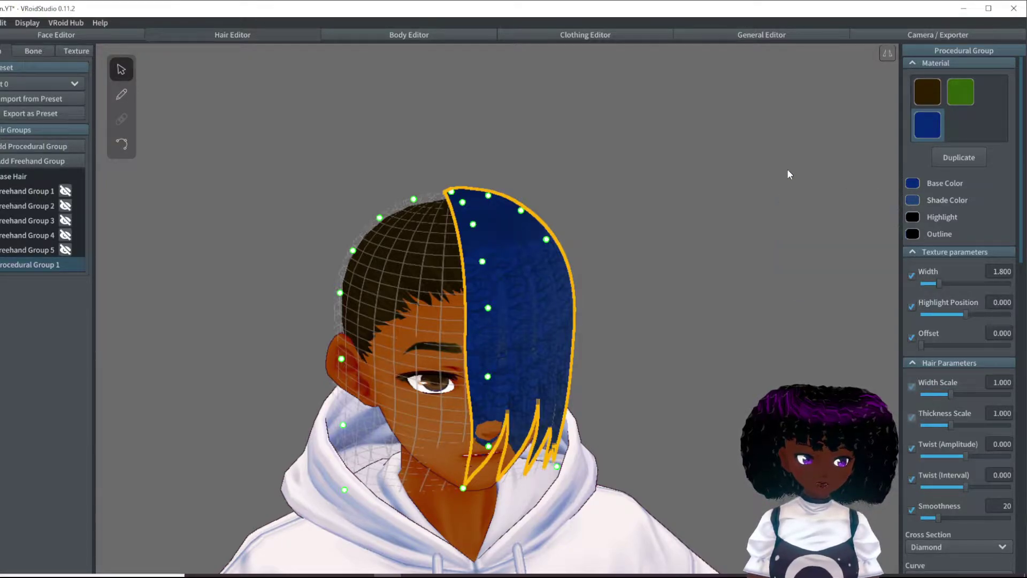
- Hide the Default Image layer in the texture of the duplicated hair material
left_click(77, 50)
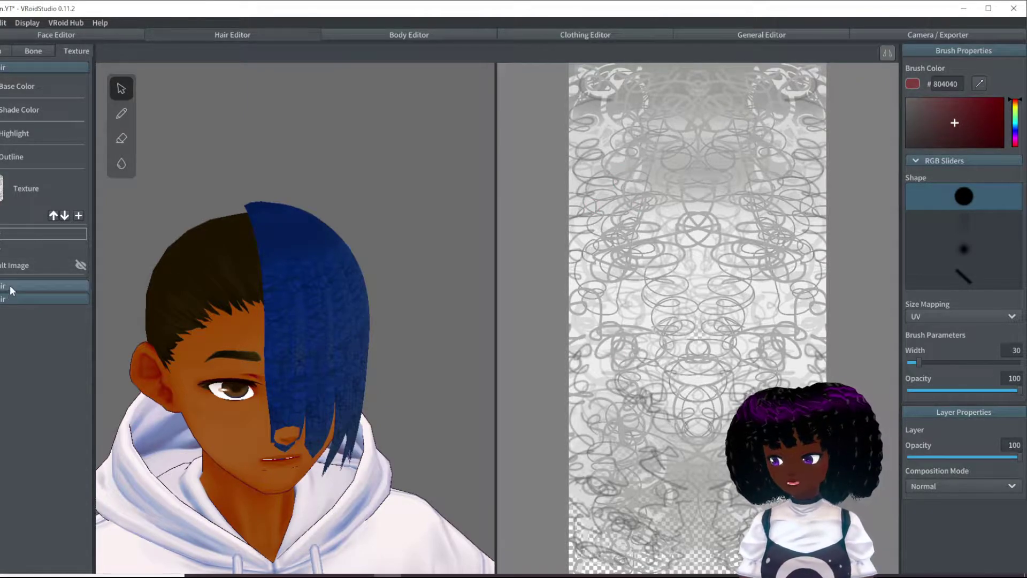
right_click(57, 467)
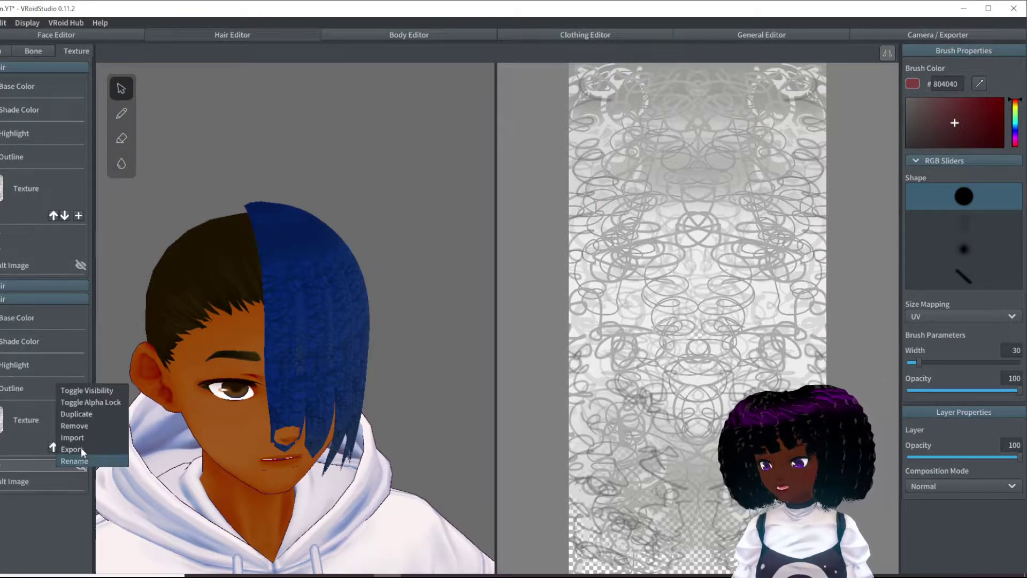
right_click(53, 483)
left_click(77, 406)
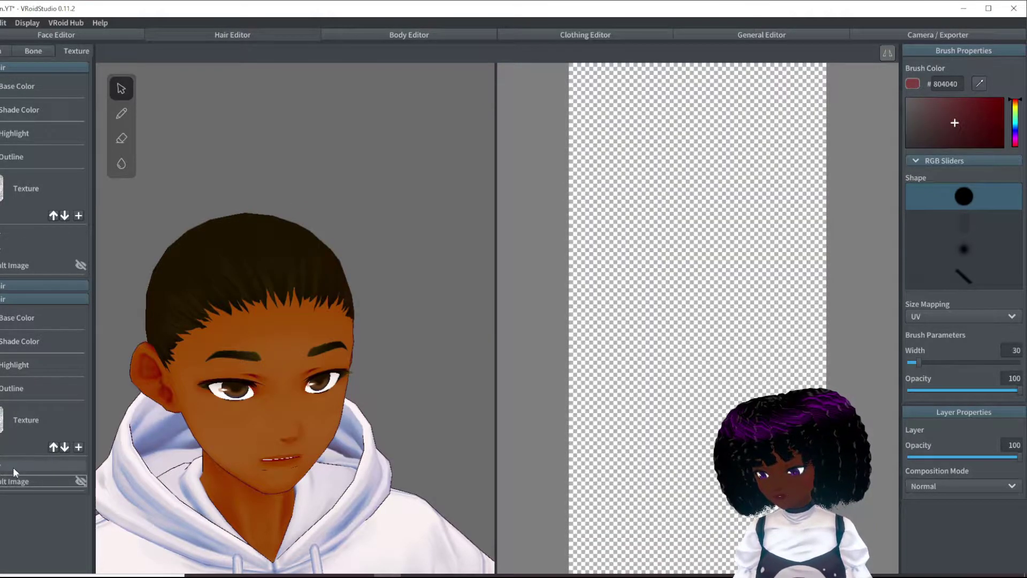
- Paint the whole blank texture layer light gray ECECEC with the round pencil brush at width 300
left_click(121, 113)
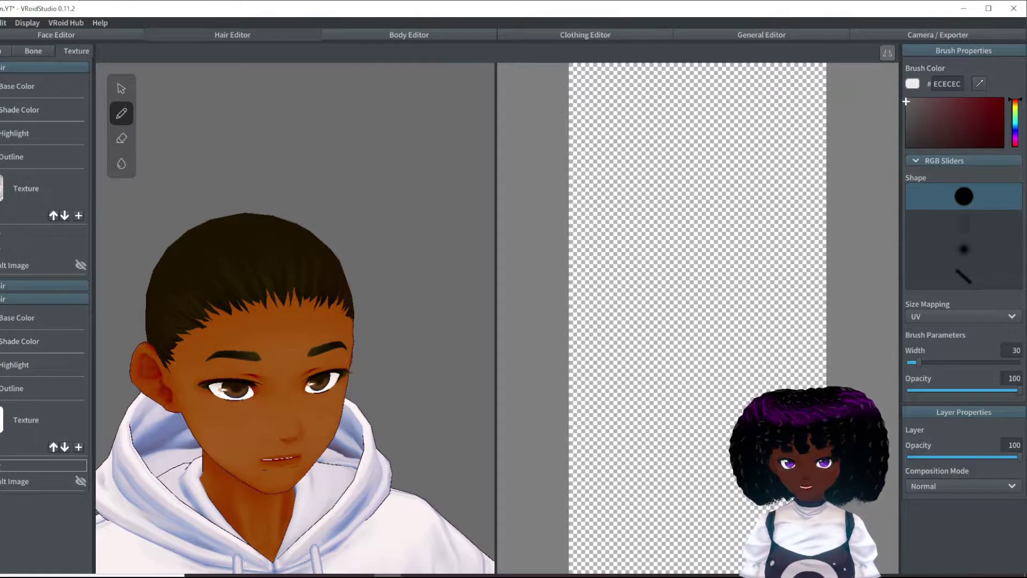
left_click_drag(943, 364, 1019, 363)
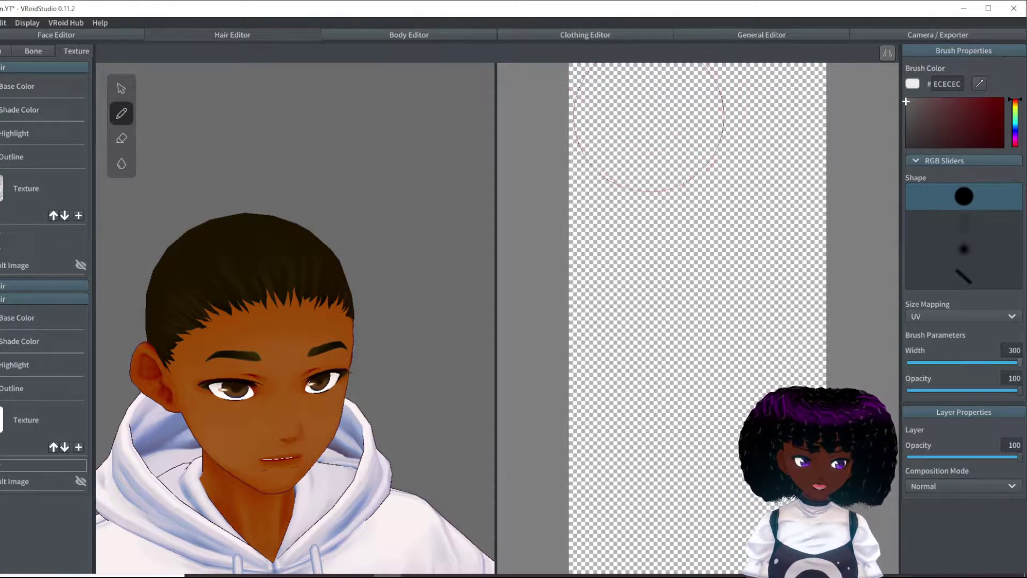
mouse_move(710, 107)
left_mouse_down()
mouse_move(642, 102)
mouse_move(665, 126)
mouse_move(695, 214)
mouse_move(596, 230)
mouse_move(718, 413)
mouse_move(647, 538)
mouse_move(623, 472)
left_mouse_up()
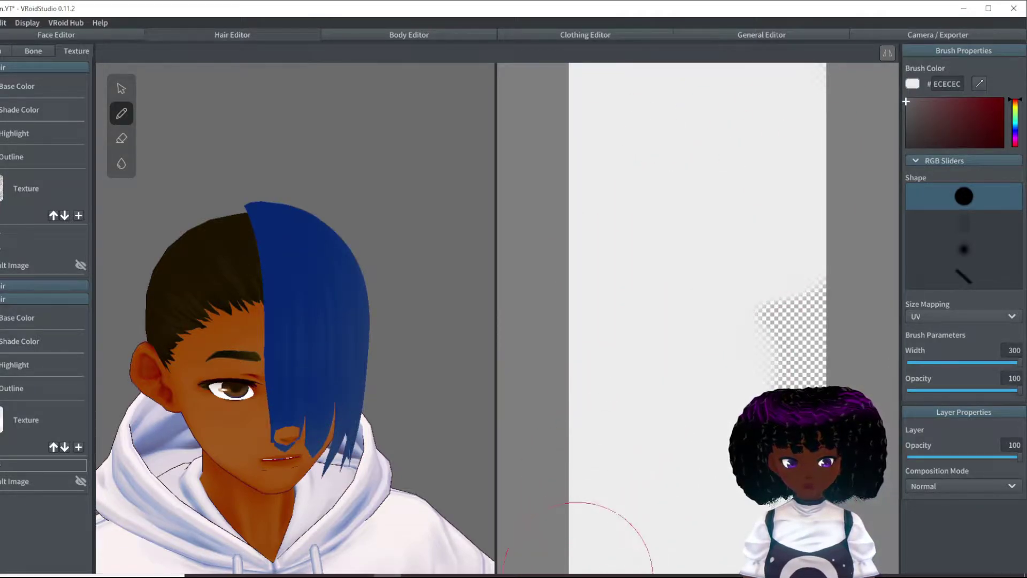
mouse_move(843, 535)
left_mouse_down()
mouse_move(757, 229)
mouse_move(781, 182)
mouse_move(770, 471)
left_mouse_up()
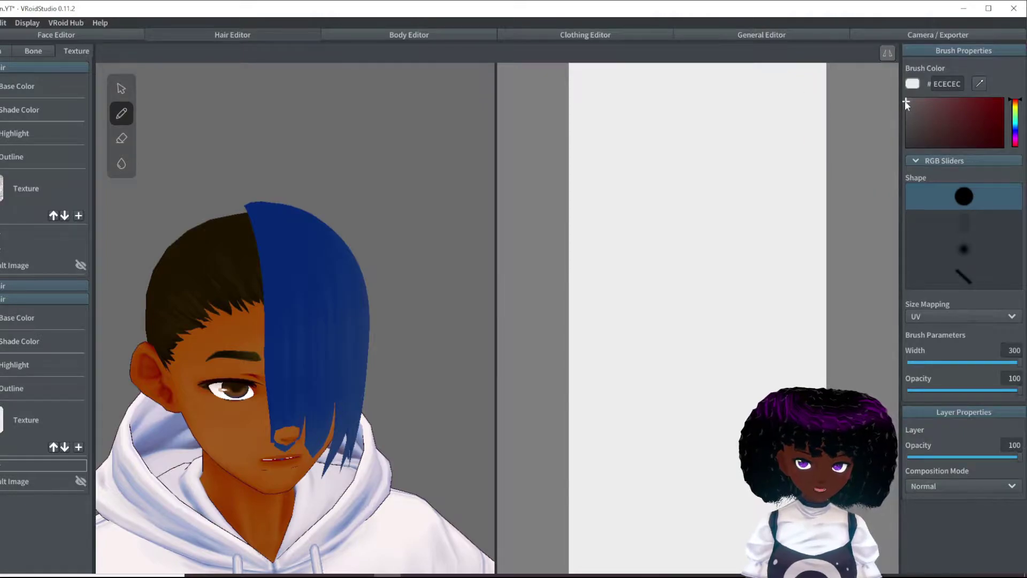
- Shade the upper edge of the hair texture with a gray BABABA band using the soft round brush, replacing a hard-edged attempt
left_click_drag(632, 110, 852, 108)
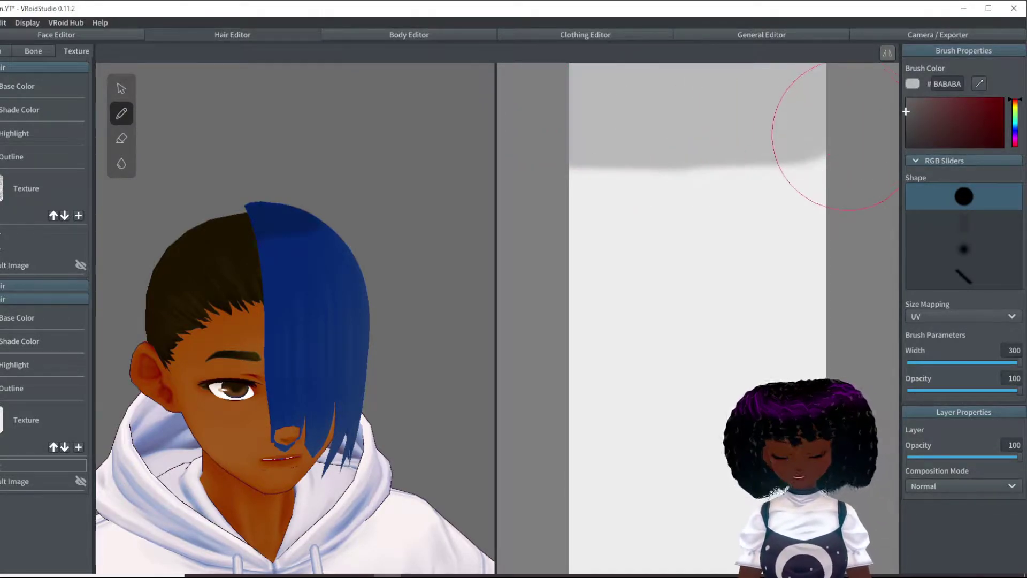
key("ctrl+z")
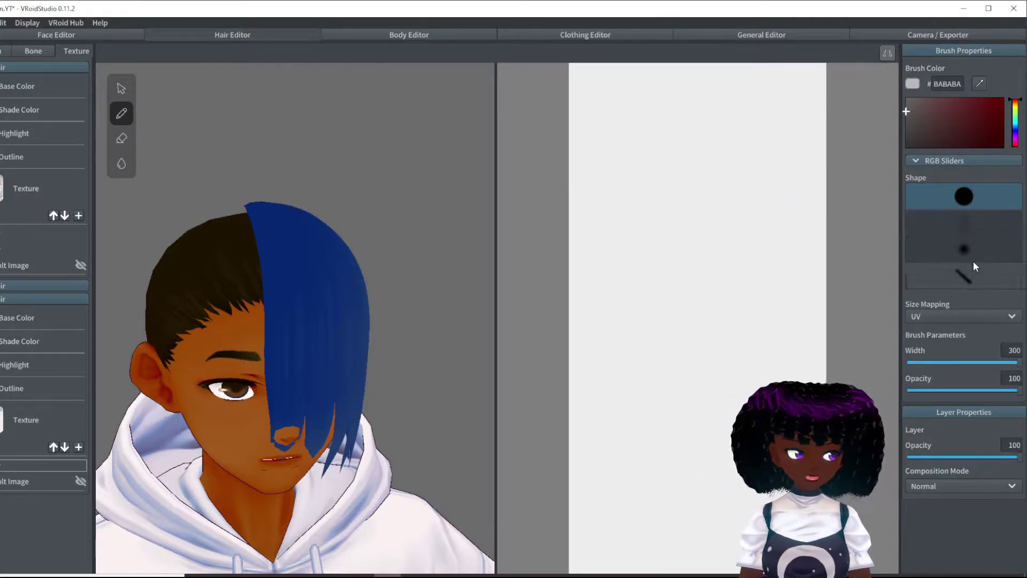
left_click(963, 249)
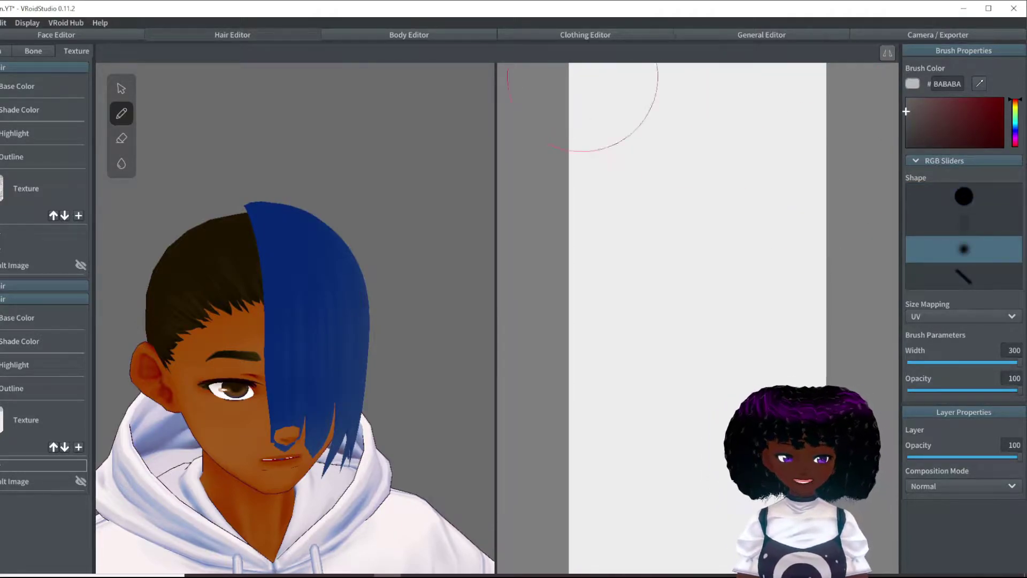
mouse_move(583, 75)
left_mouse_down()
mouse_move(609, 64)
mouse_move(835, 58)
mouse_move(615, 59)
mouse_move(583, 81)
left_mouse_up()
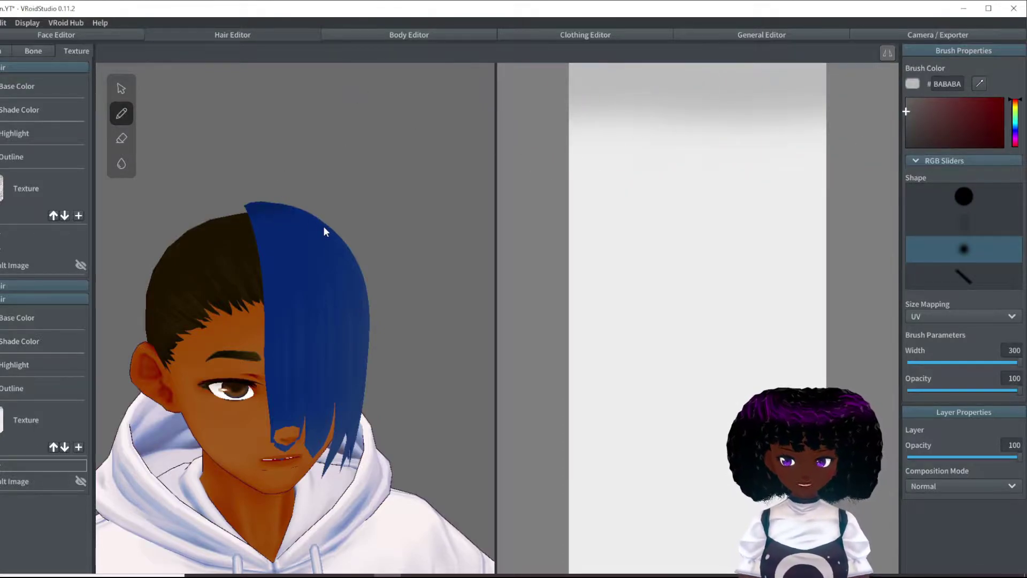
right_click_drag(338, 267, 330, 309)
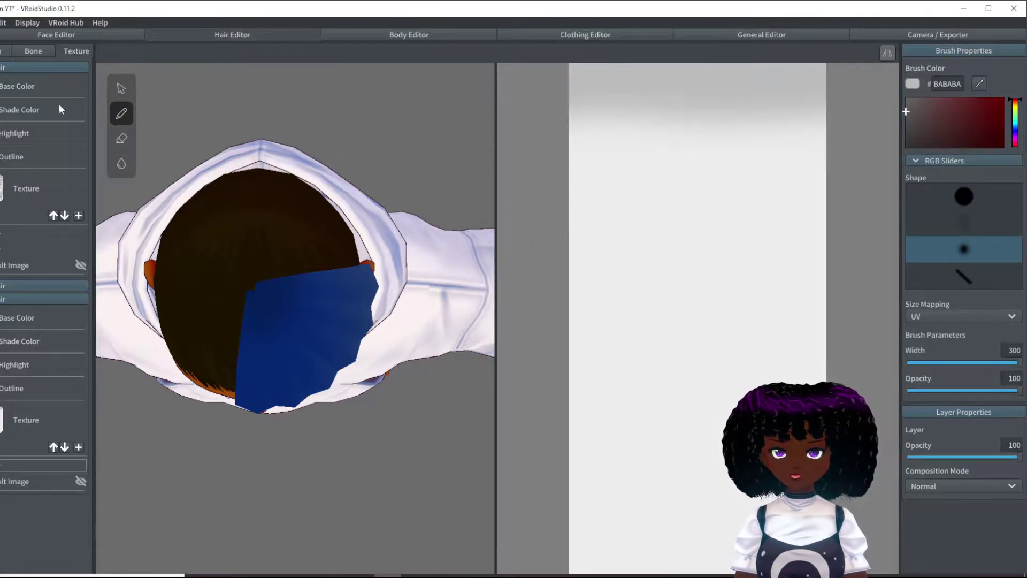
- Raise all five points of the procedural group's Fluffy curve to the maximum so the strands keep full width from root to tip
left_click(2, 51)
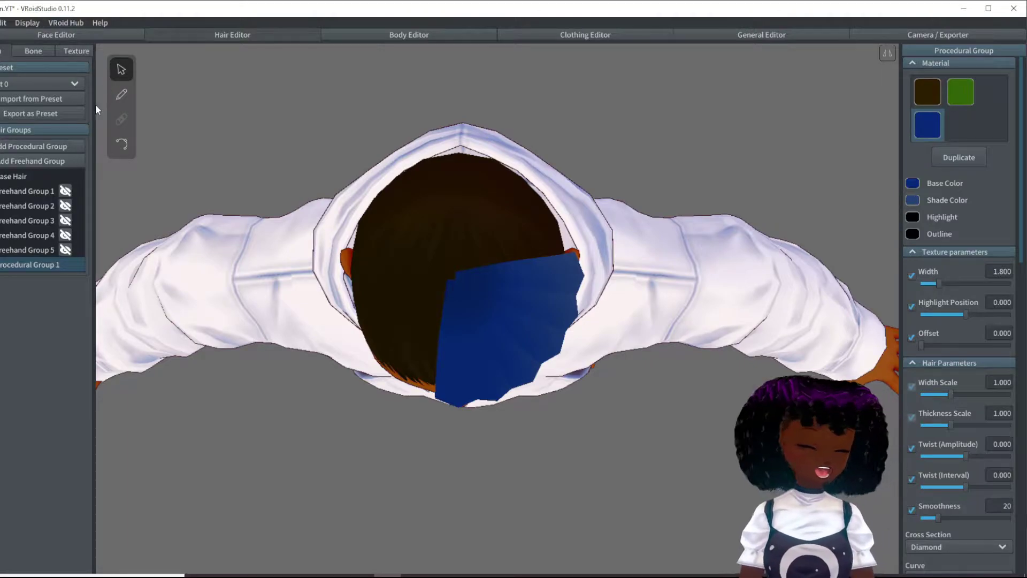
right_click_drag(576, 380, 575, 362)
scroll(586, 362, "up", 3)
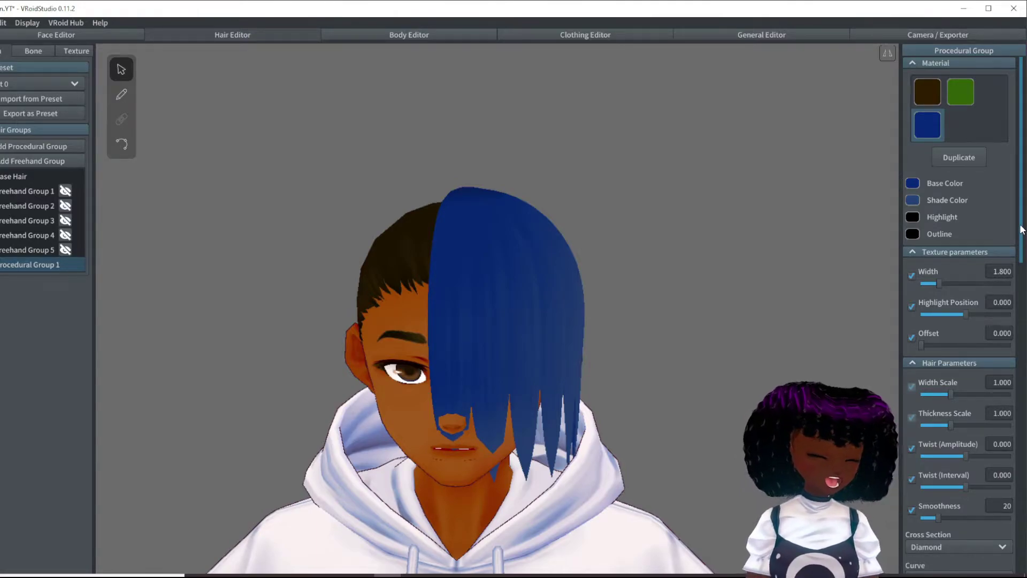
left_click_drag(1021, 230, 1021, 358)
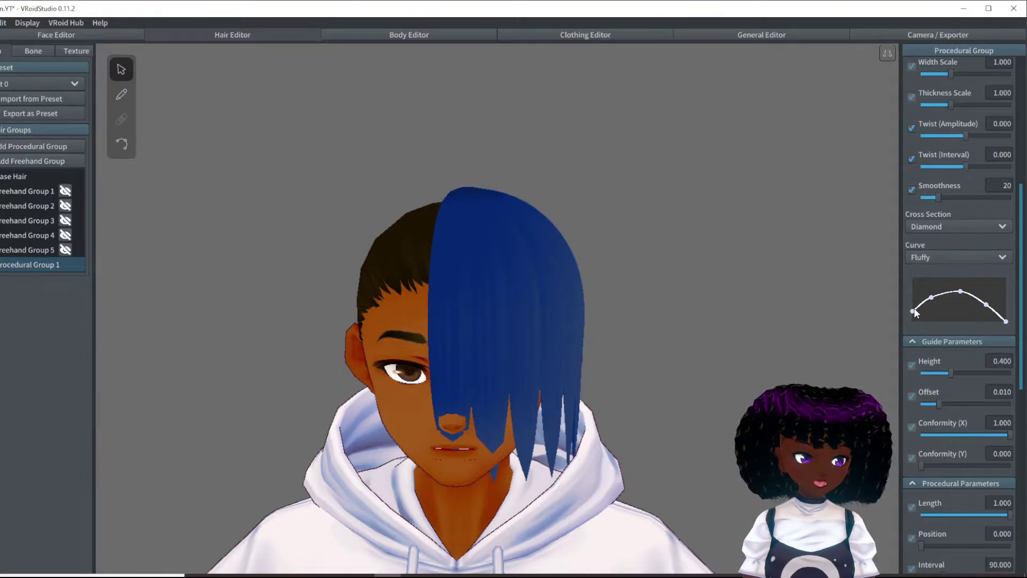
left_click_drag(913, 311, 901, 262)
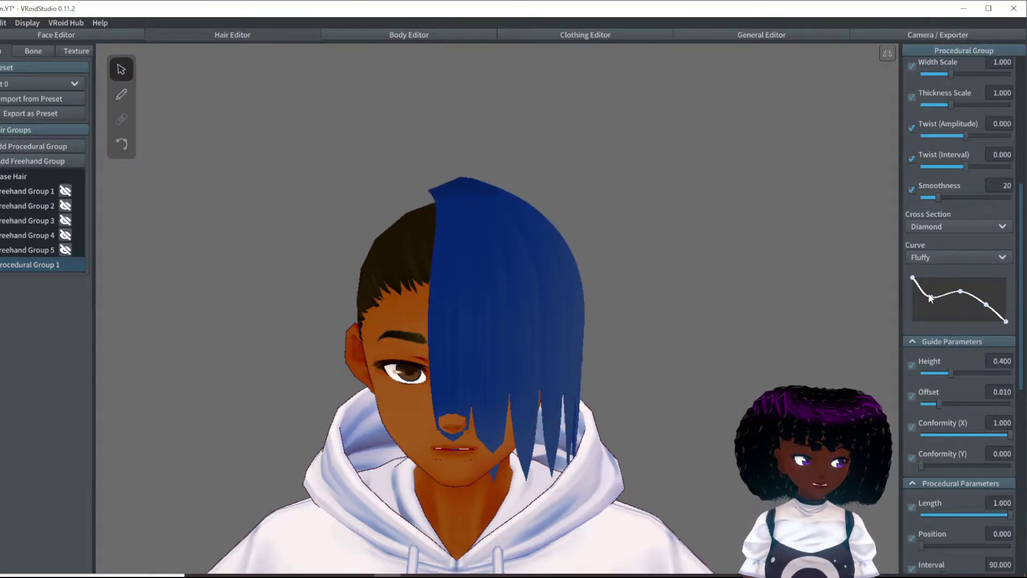
left_click_drag(929, 297, 928, 250)
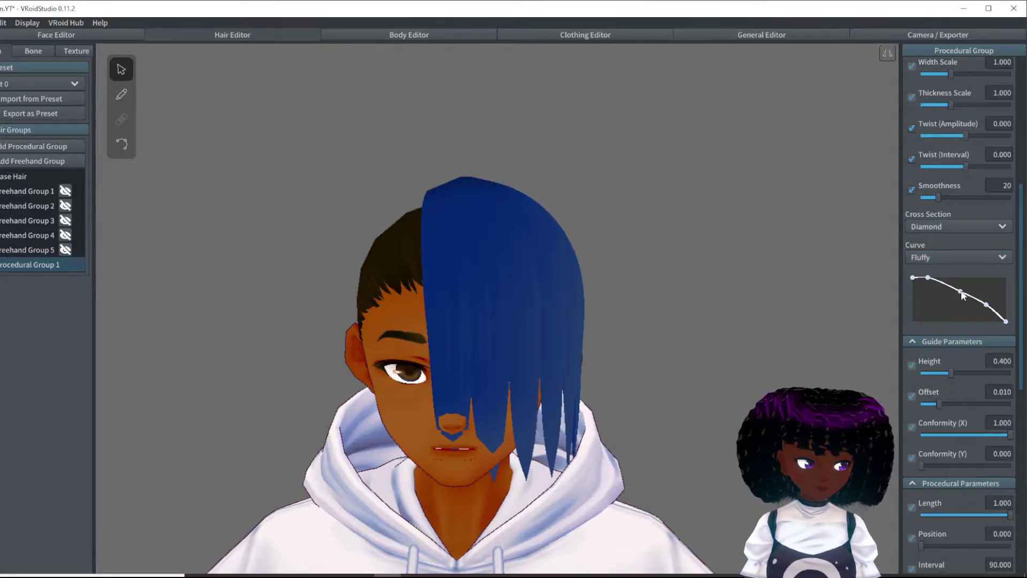
left_click_drag(961, 292, 960, 271)
left_click_drag(987, 306, 988, 269)
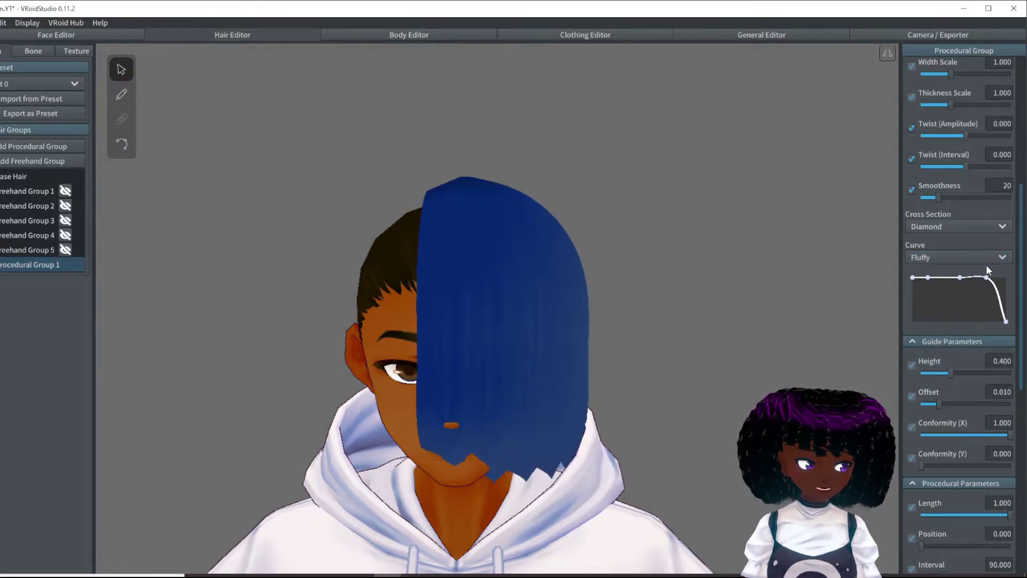
left_click_drag(1007, 319, 1005, 274)
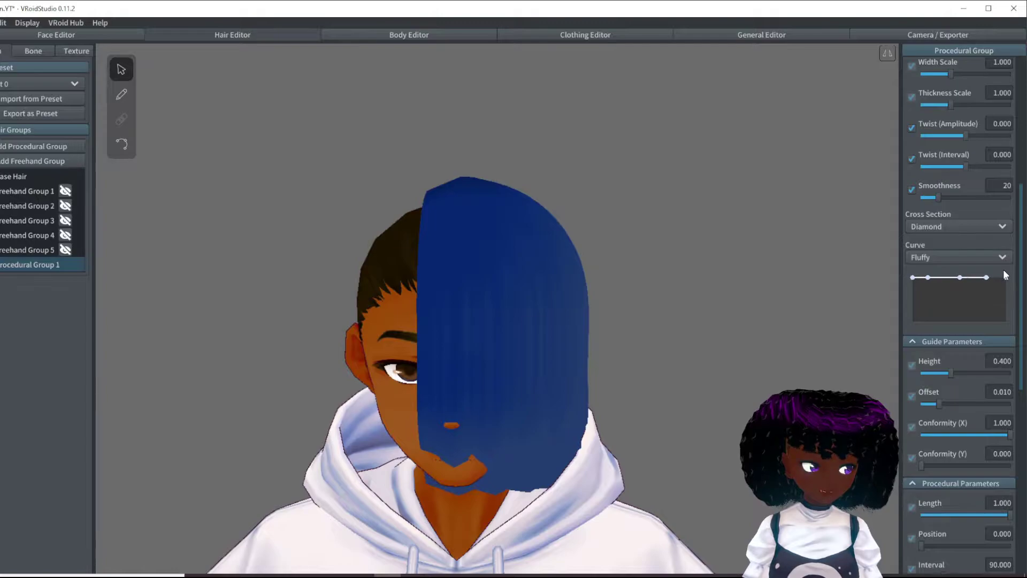
- Set the procedural group's guide height to 0.100
mouse_move(793, 351)
right_mouse_down()
mouse_move(725, 367)
mouse_move(792, 353)
right_mouse_up()
left_click_drag(950, 372, 918, 379)
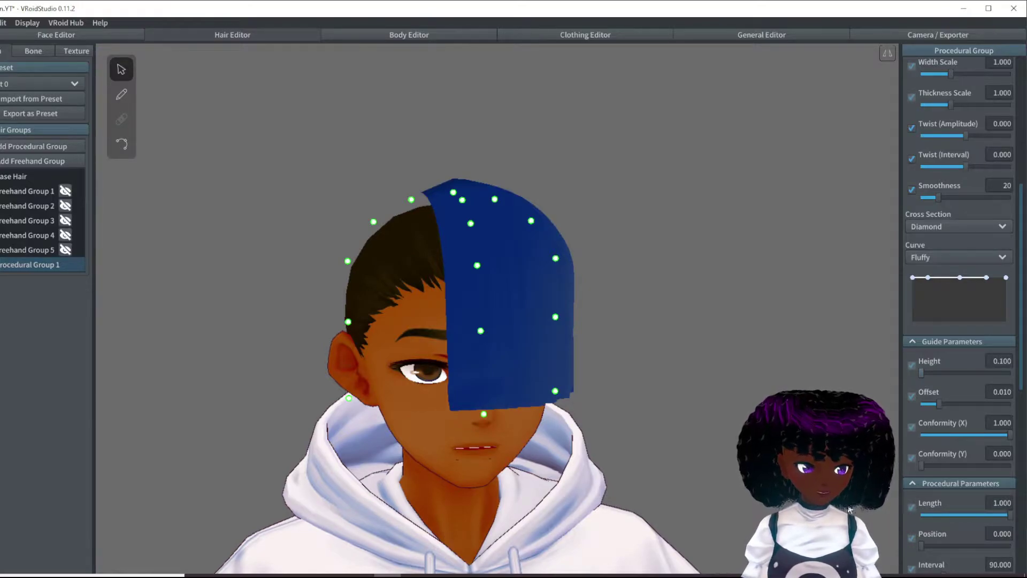
scroll(971, 444, "down", 5)
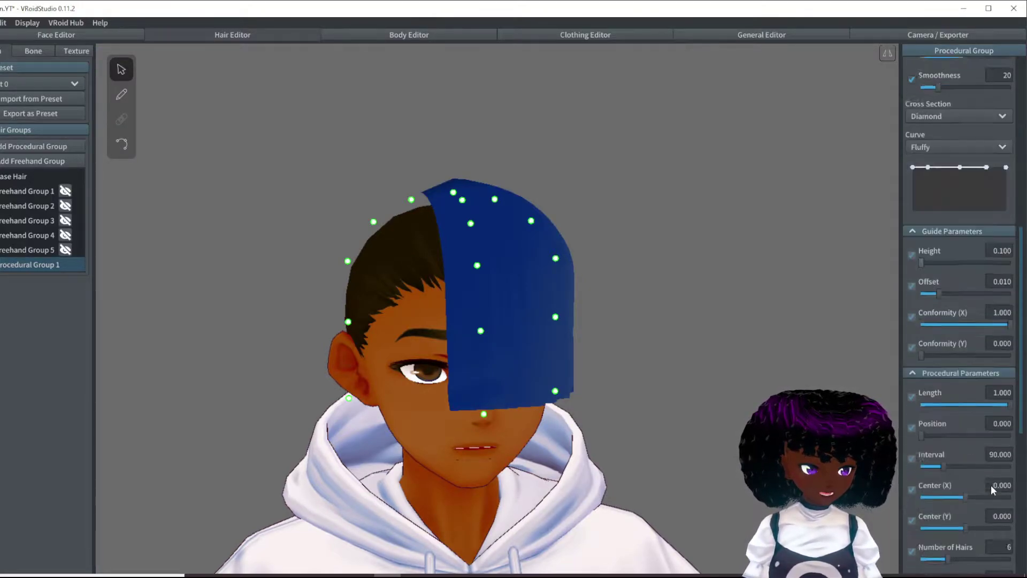
scroll(932, 277, "down", 1)
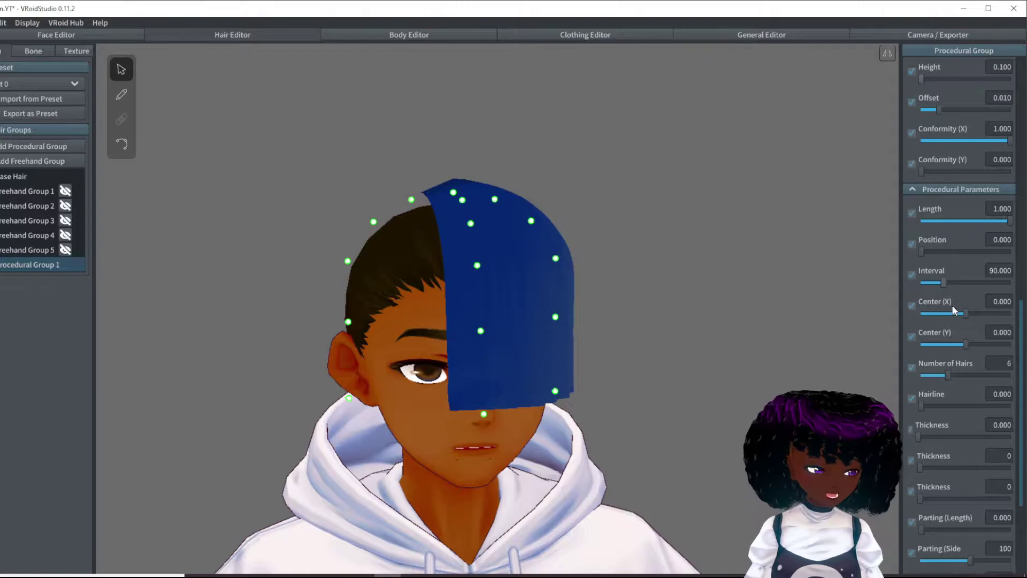
- Set the procedural group's number of hairs to 10 and its interval to 235.04
left_click_drag(950, 380, 967, 379)
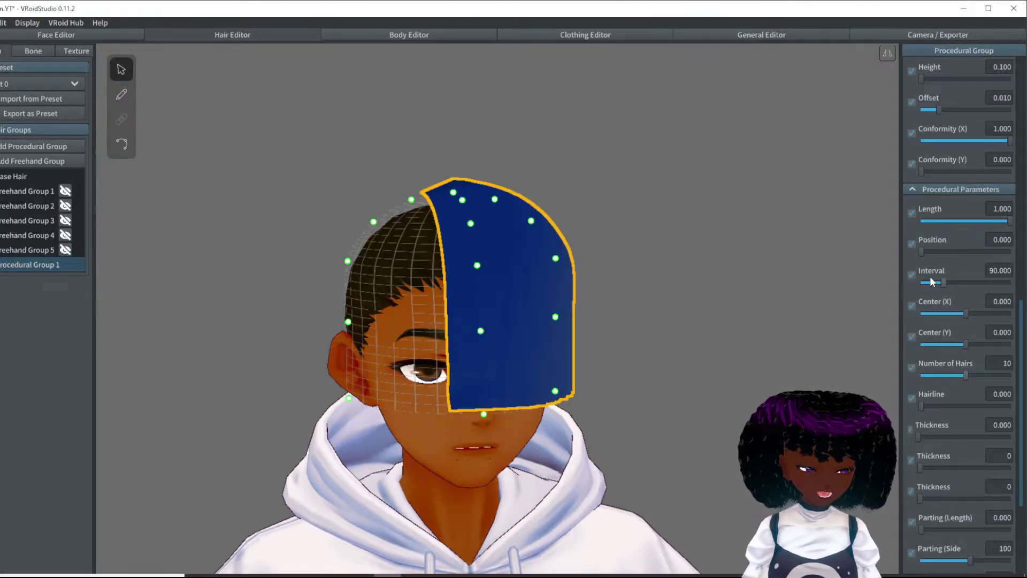
right_click_drag(821, 320, 775, 321)
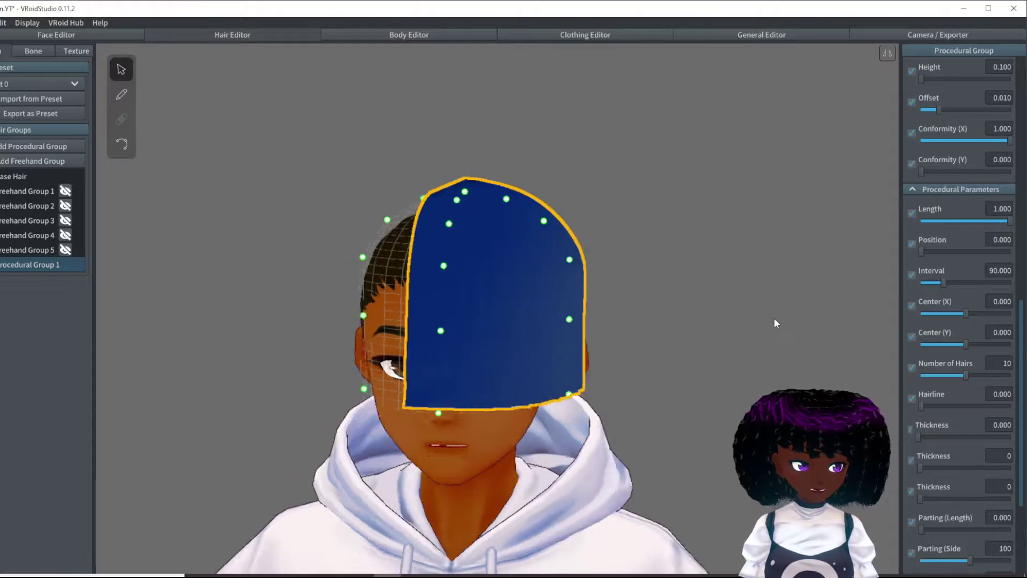
left_click_drag(944, 282, 981, 277)
right_click_drag(743, 310, 760, 311)
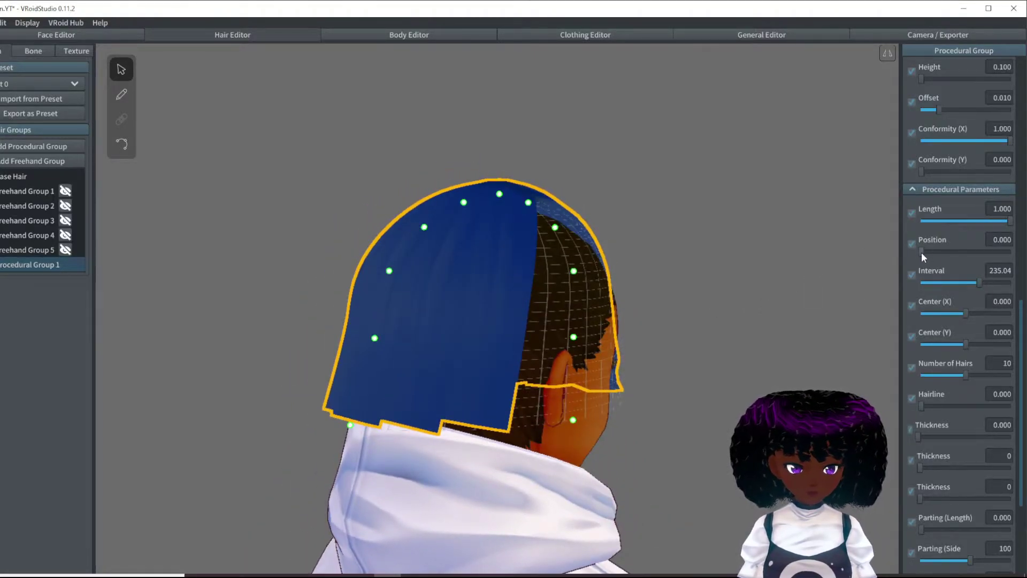
mouse_move(921, 252)
left_mouse_down()
mouse_move(933, 251)
mouse_move(919, 254)
left_mouse_up()
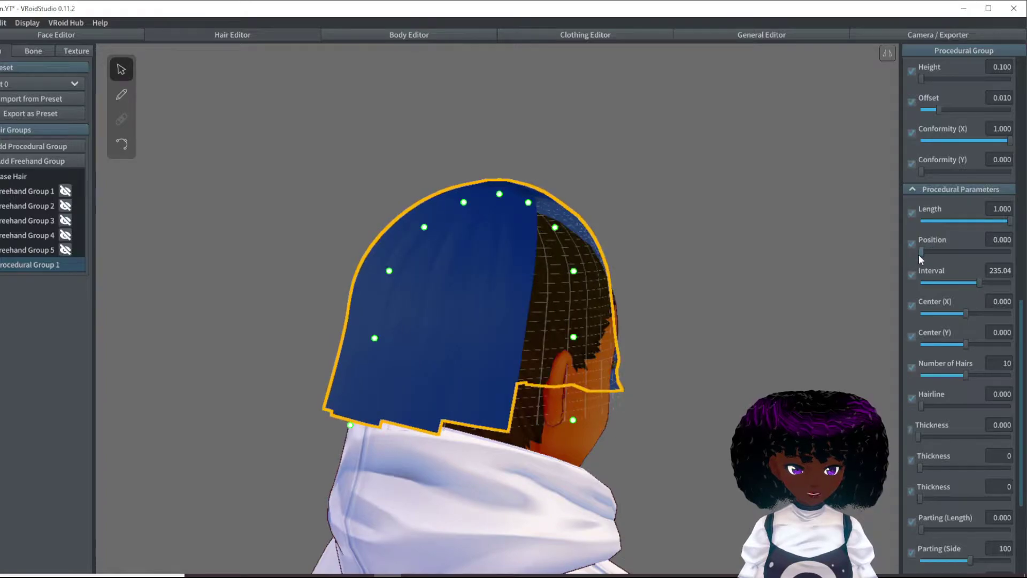
- Raise the lower points of the procedural group's guide so the hair ends at the upper forehead
right_click_drag(646, 329, 621, 319)
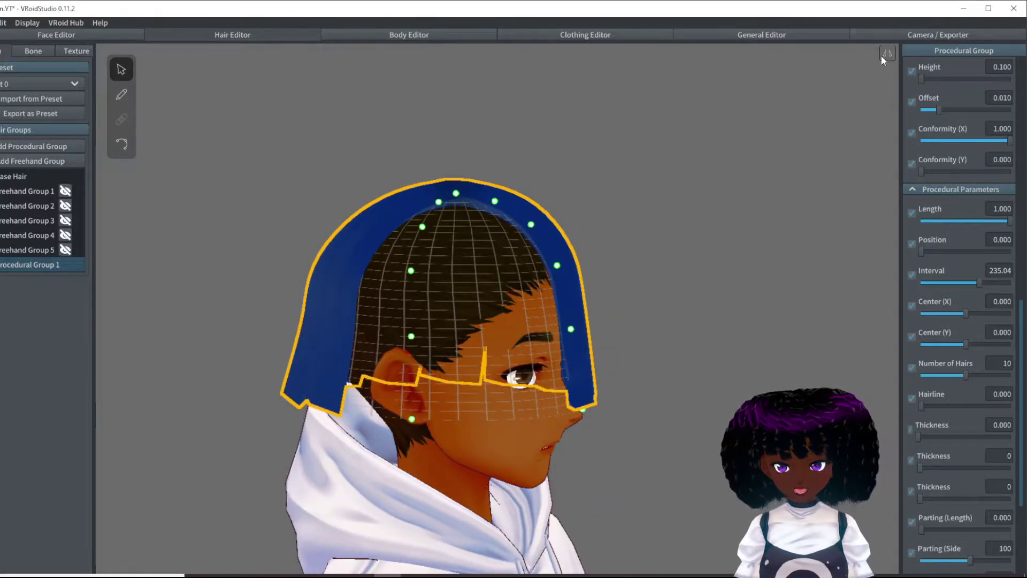
right_click_drag(598, 384, 590, 380)
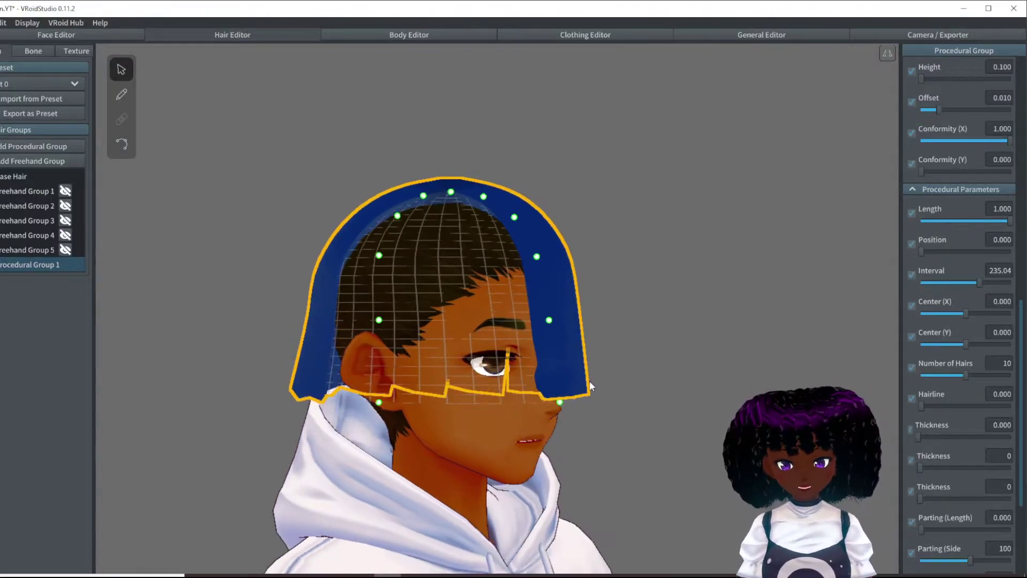
left_click_drag(560, 401, 534, 239)
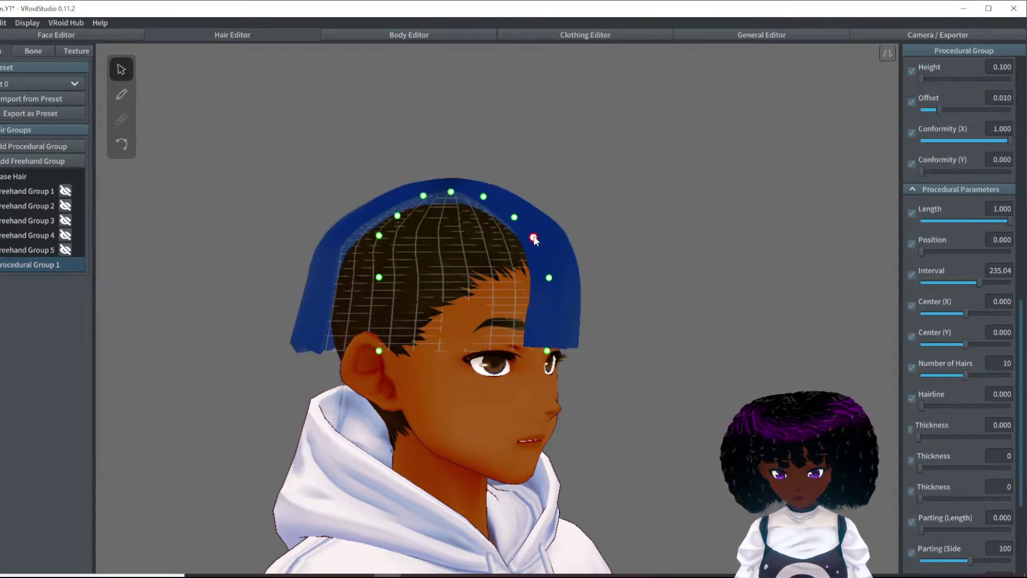
right_click_drag(531, 242, 445, 248)
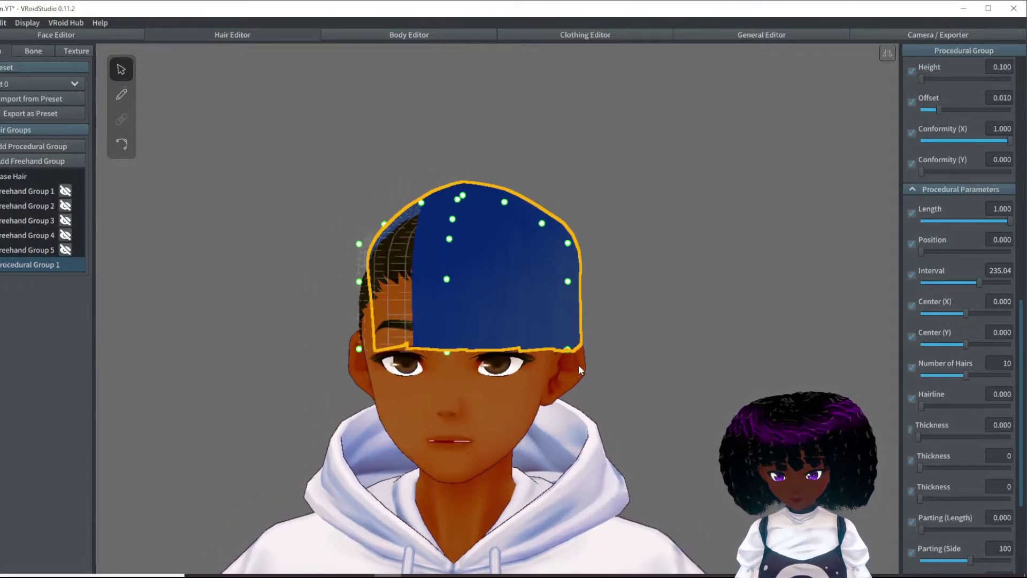
left_click_drag(569, 350, 572, 300)
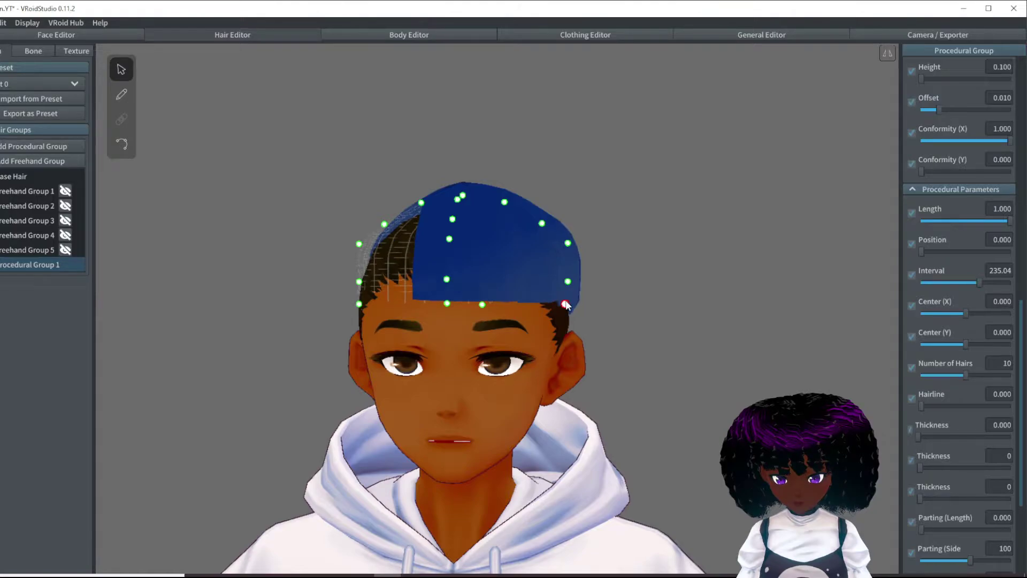
right_click_drag(566, 305, 474, 312)
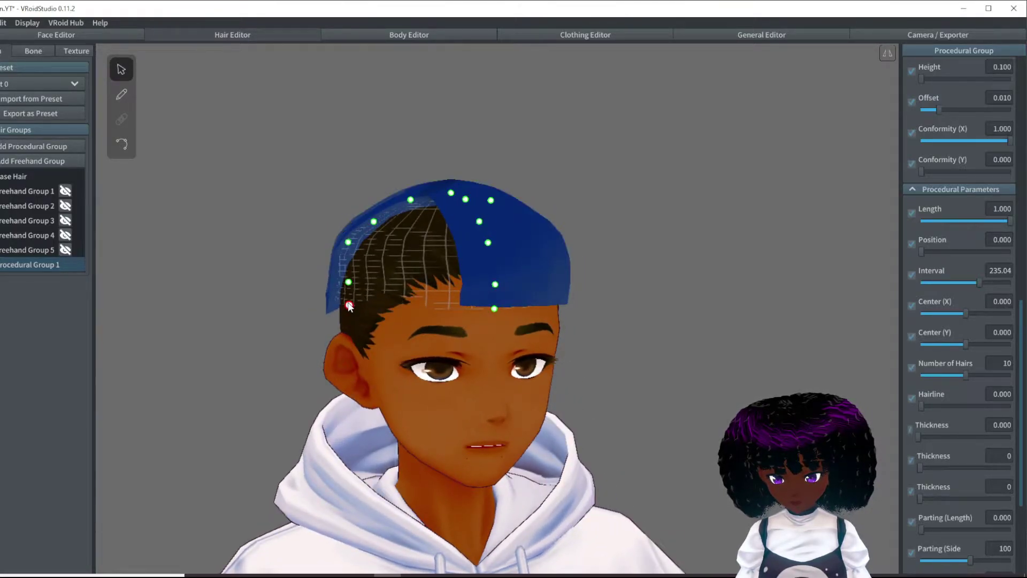
- Reshape the guide's back and side points so the hair follows the skull in a rounded cap shape
right_click_drag(349, 306, 349, 317)
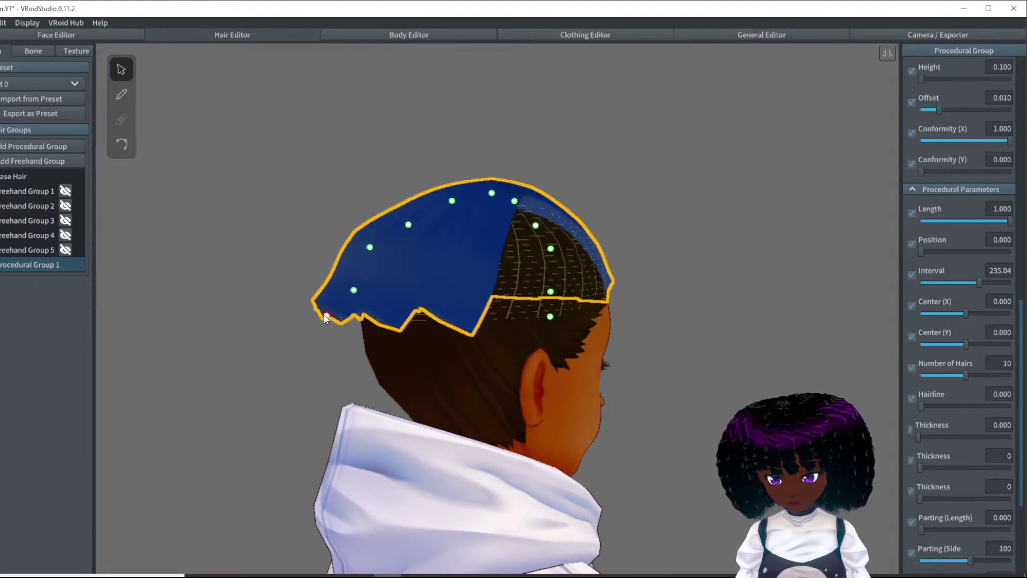
left_click_drag(325, 317, 360, 294)
left_click_drag(370, 248, 406, 216)
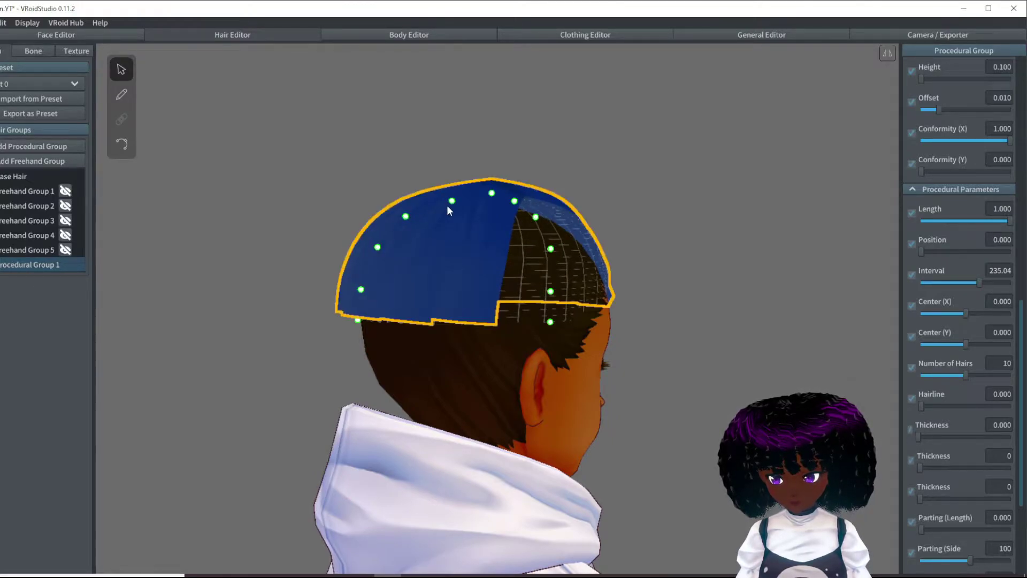
right_click_drag(486, 214, 573, 219)
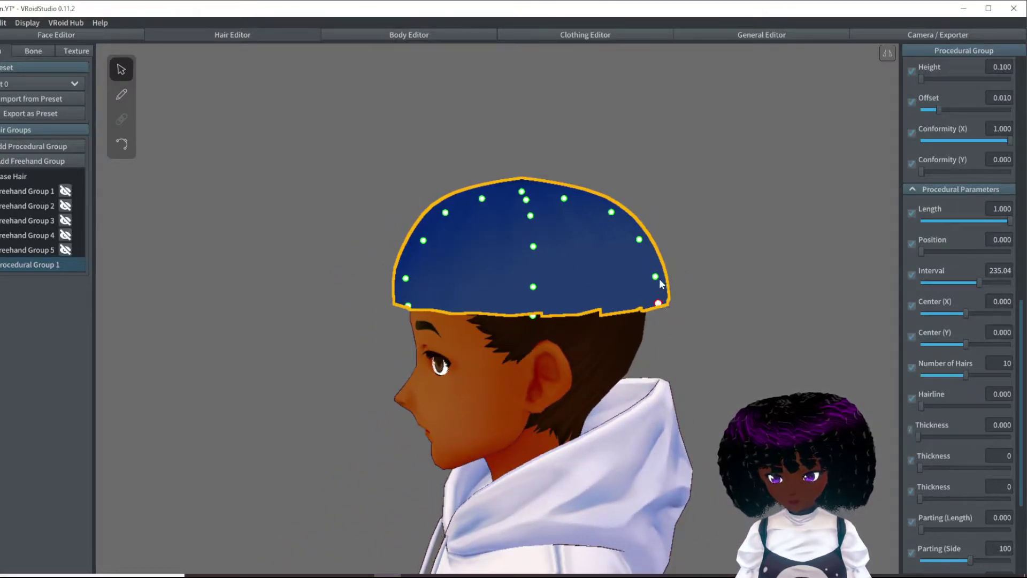
left_click_drag(659, 276, 650, 306)
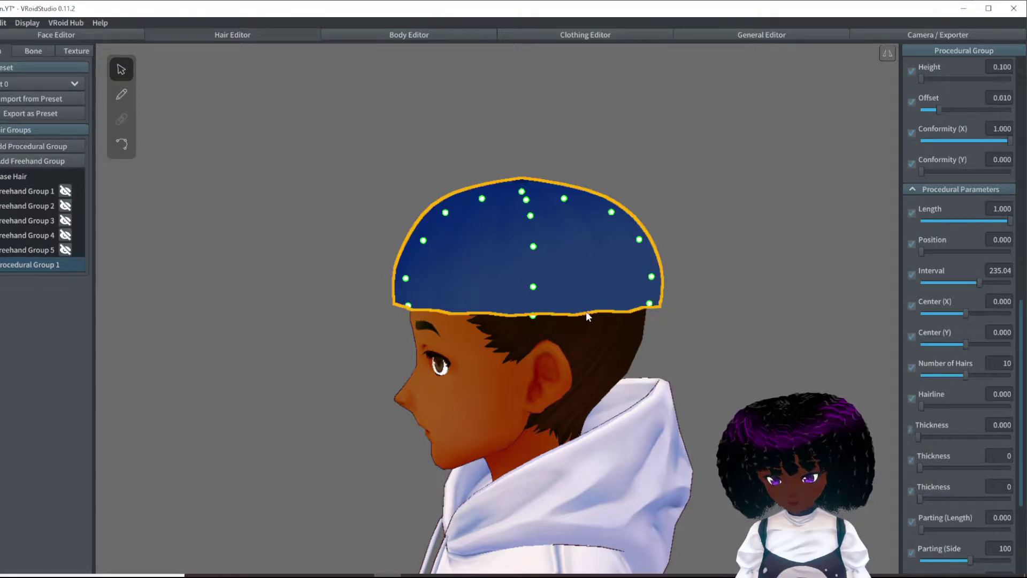
right_click_drag(586, 310, 347, 300)
right_click_drag(628, 318, 576, 298)
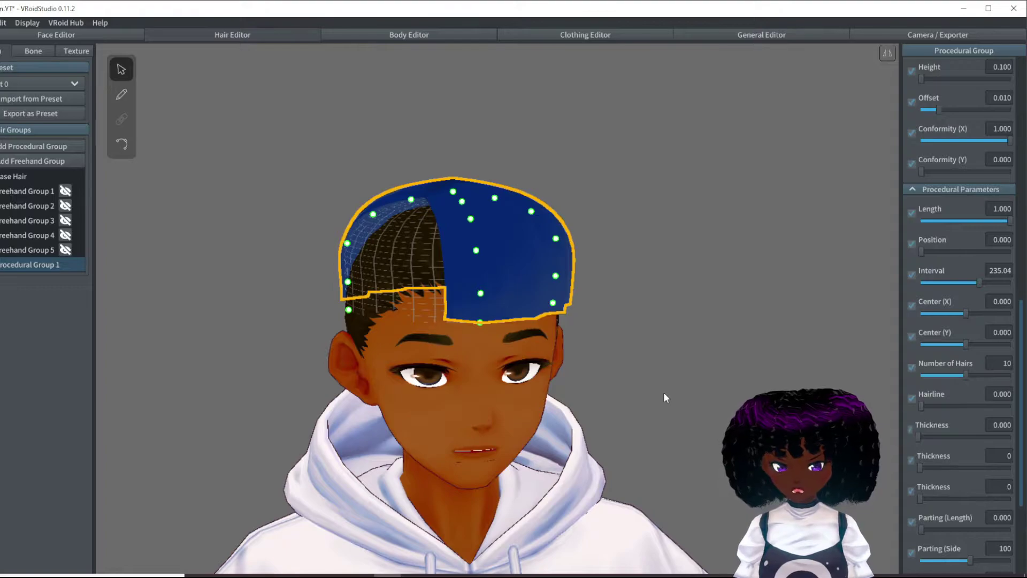
right_click_drag(663, 393, 663, 413)
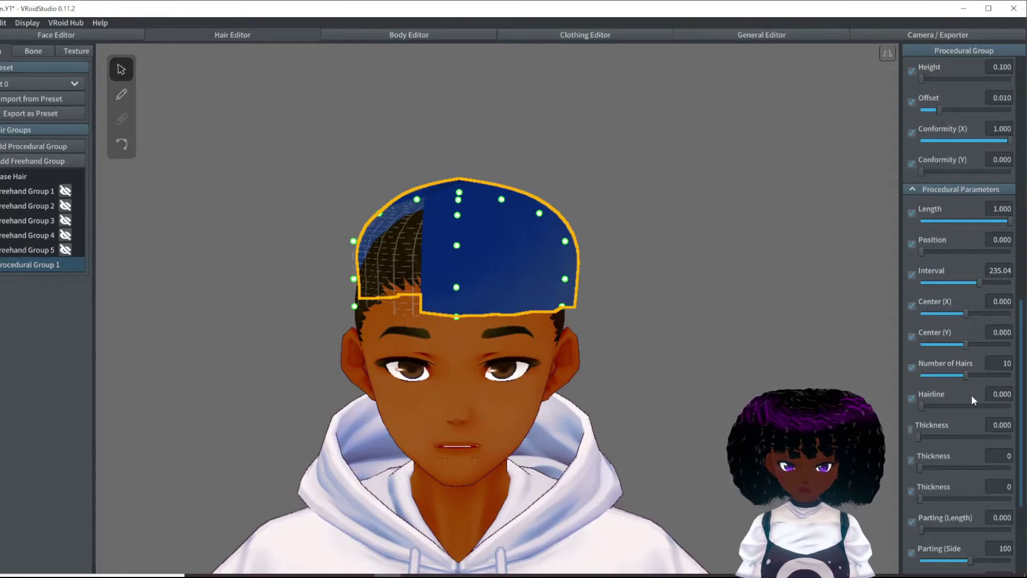
- Set the procedural group's number of hairs to 15 and its interval to 326.52 to close the gap, and deselect the group
left_click_drag(967, 375, 988, 374)
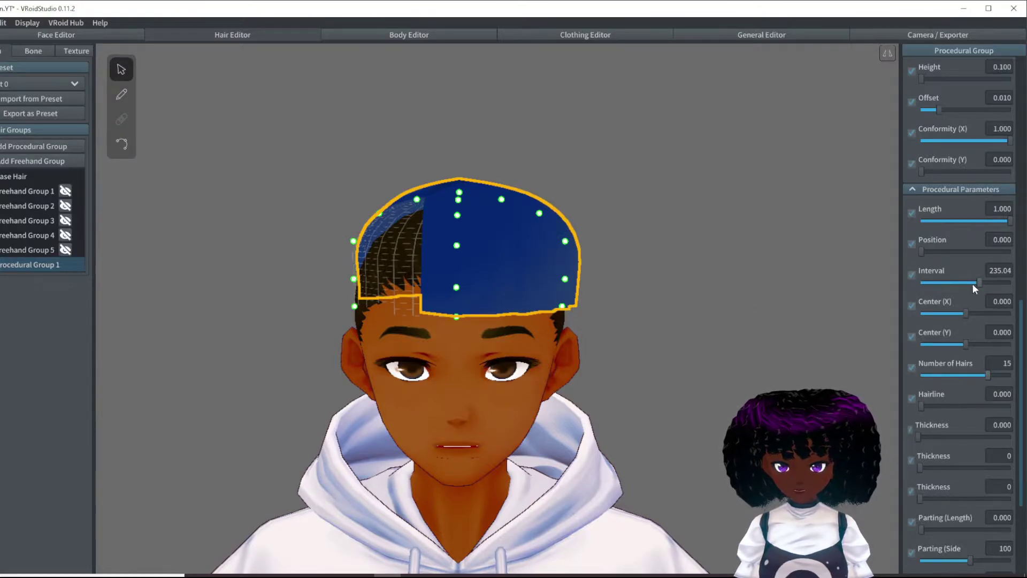
left_click_drag(973, 284, 997, 286)
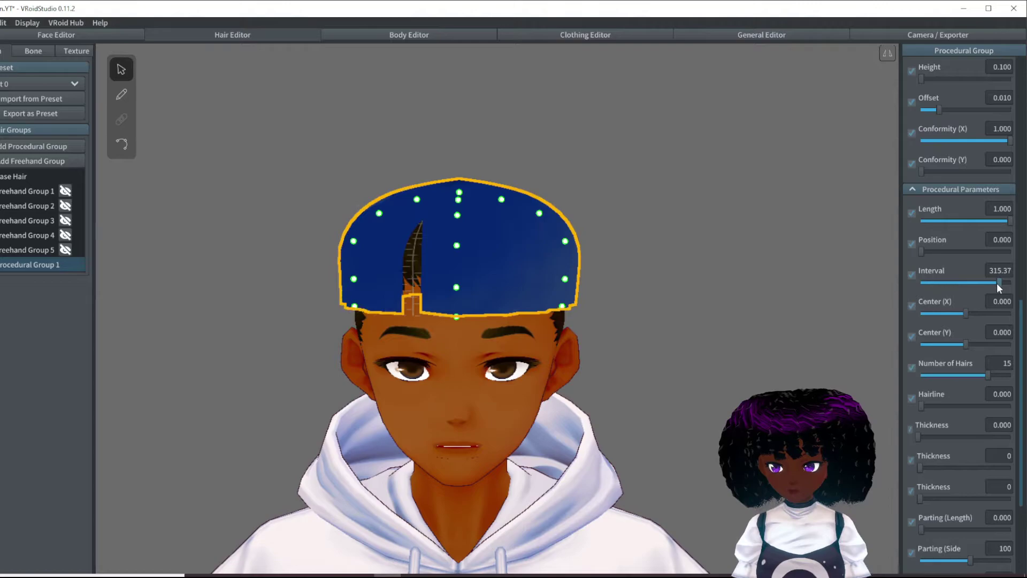
right_click_drag(684, 273, 672, 303)
left_click(691, 274)
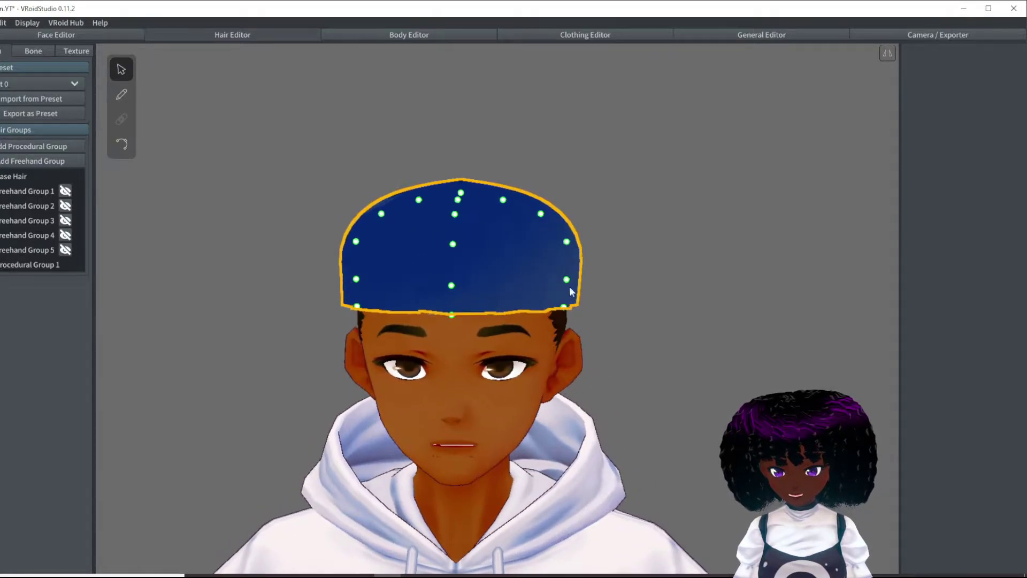
- Reselect Procedural Group 1 and fine-tune its guide points at the back and sides for a smoother, rounder cap
left_click(355, 240)
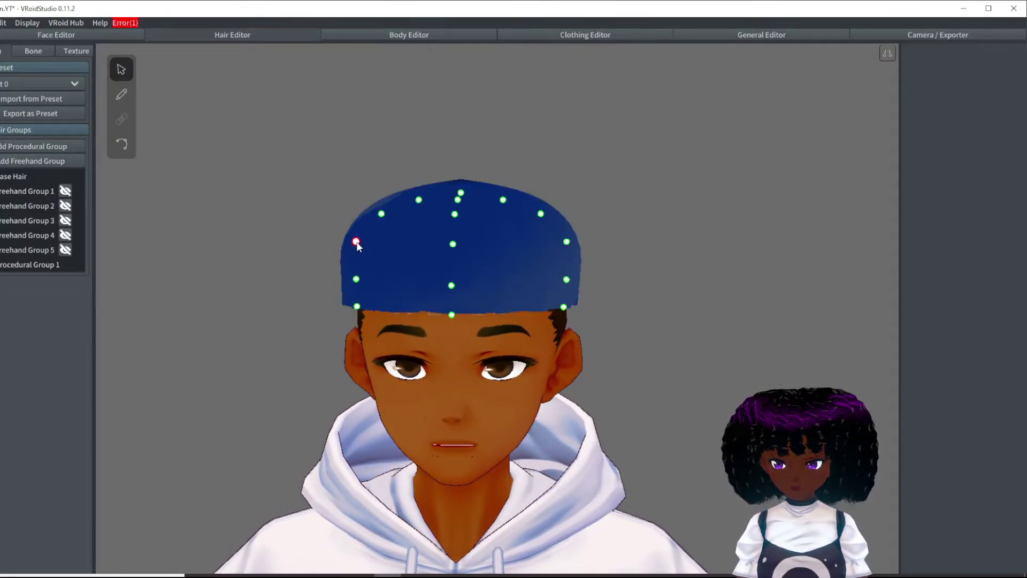
mouse_move(317, 239)
right_mouse_down()
mouse_move(310, 250)
mouse_move(463, 267)
mouse_move(308, 242)
right_mouse_up()
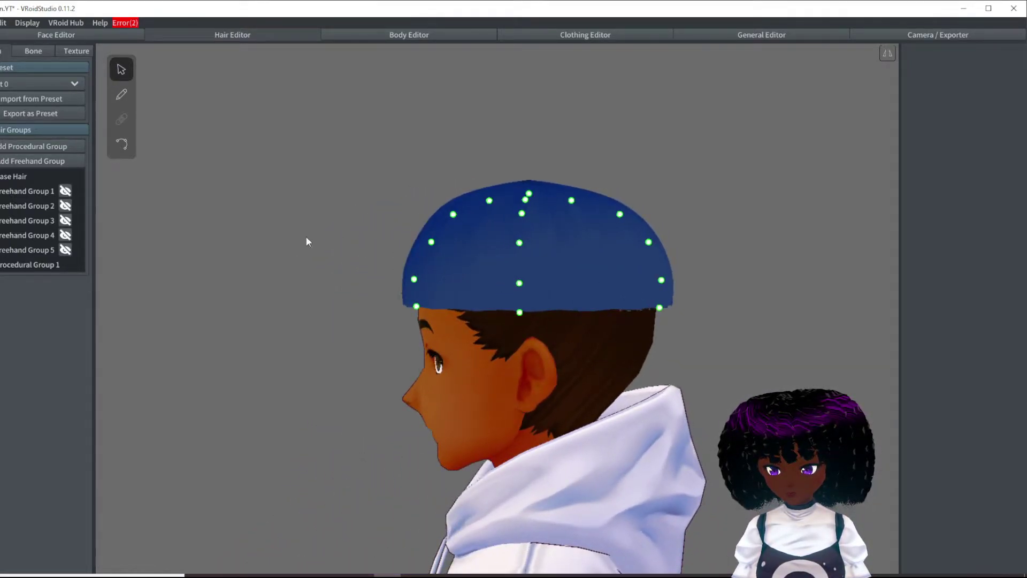
left_click(14, 266)
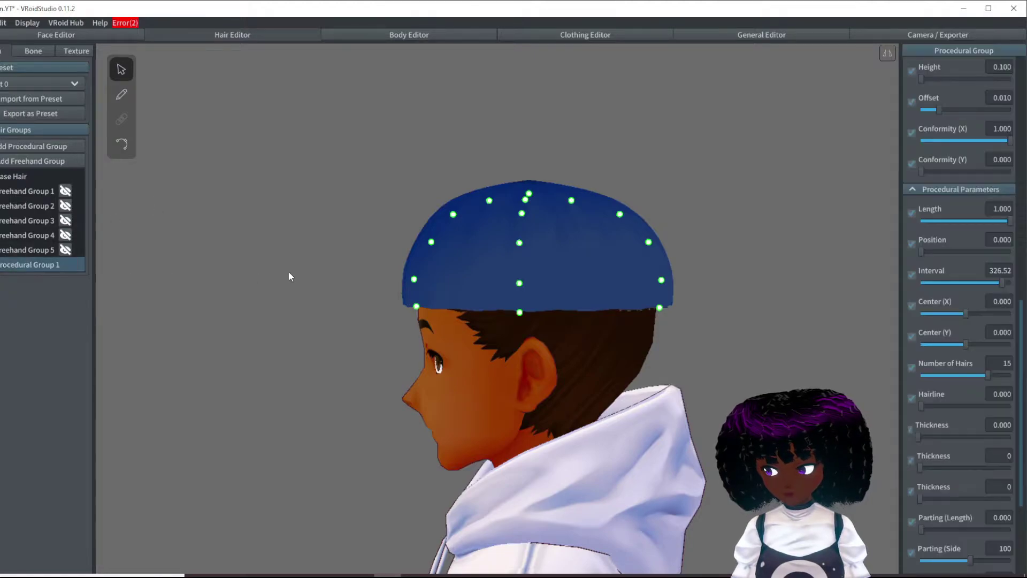
left_click(663, 281)
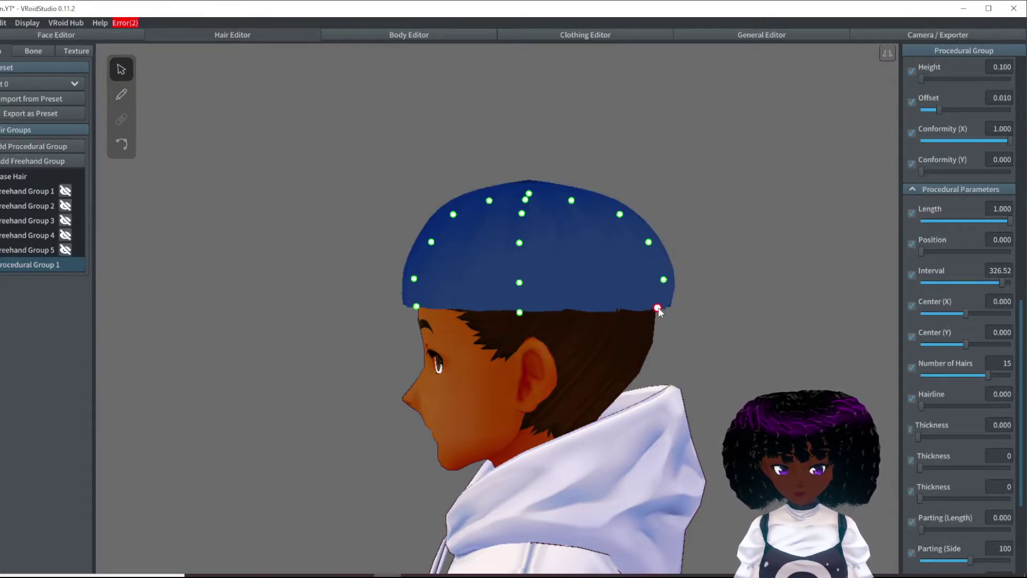
right_click_drag(658, 307, 472, 317)
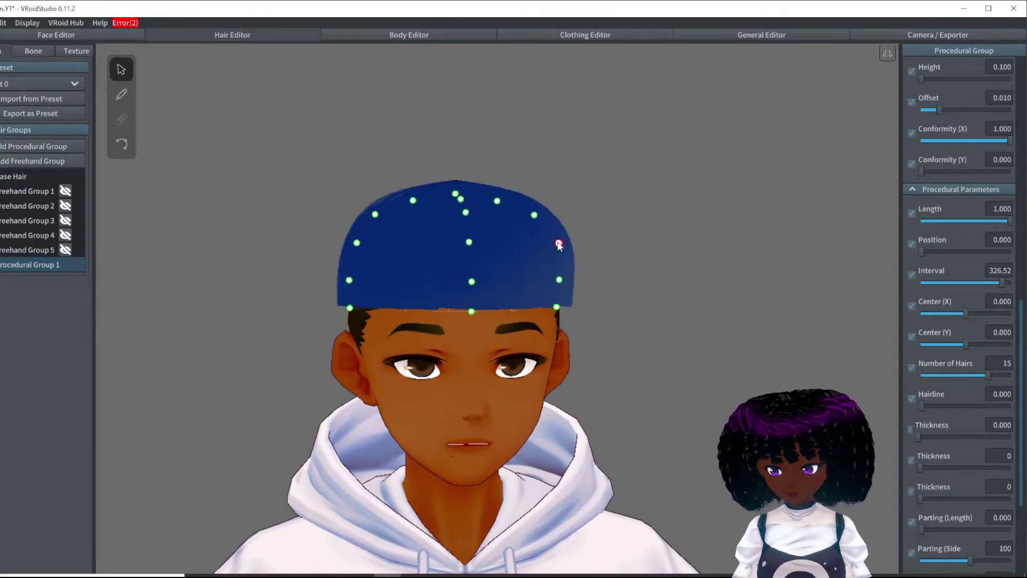
right_click_drag(556, 244, 418, 309)
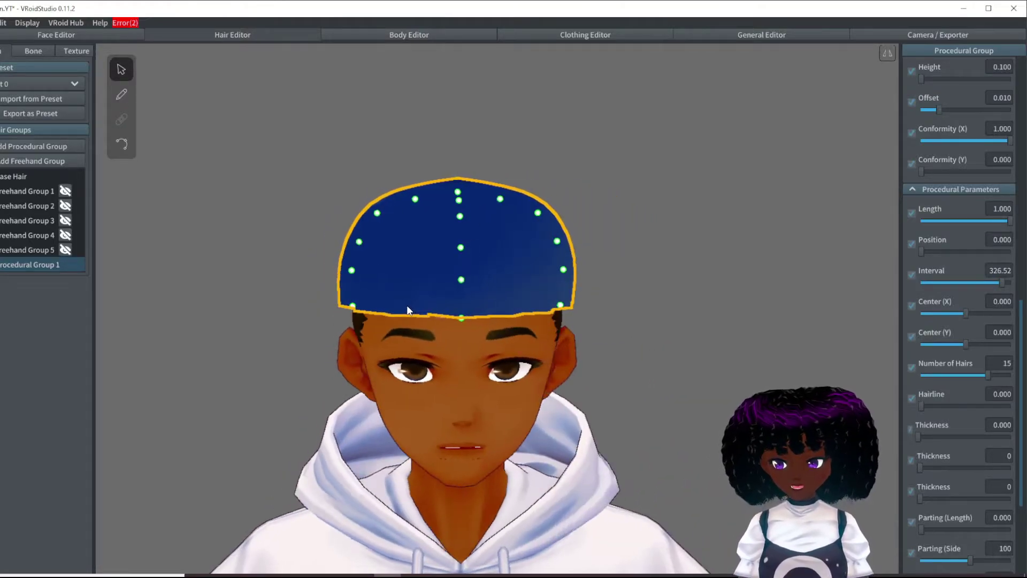
- Deselect the group and examine the blue hair cap from above, the front and the sides
right_click_drag(445, 153, 462, 172)
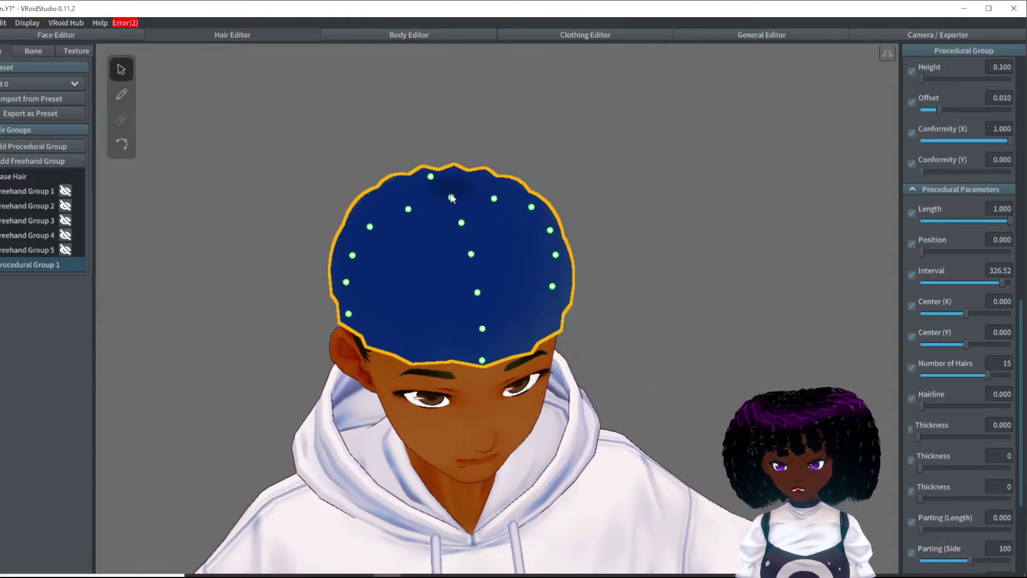
right_click_drag(654, 221, 628, 222)
left_click(297, 273)
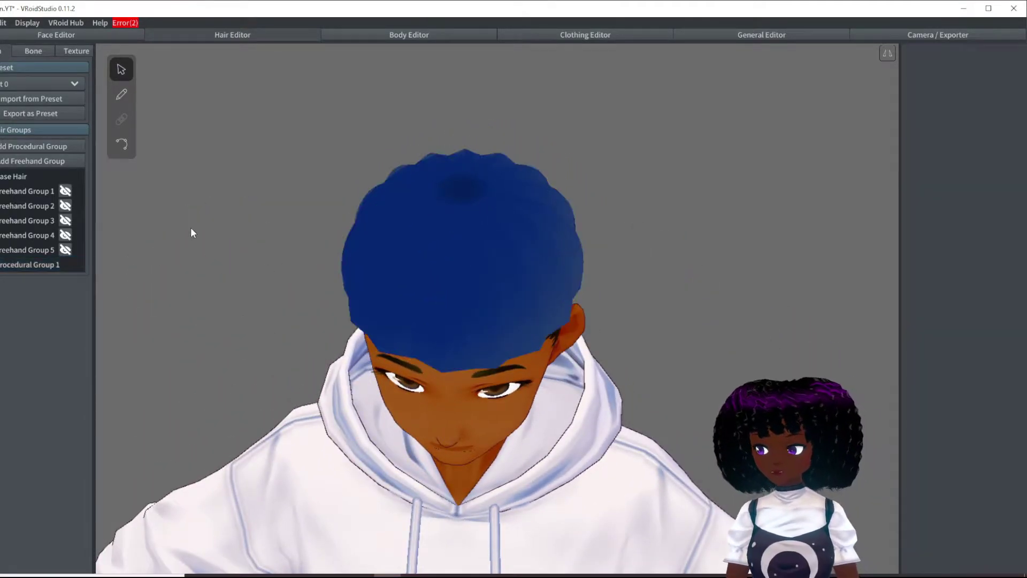
right_click_drag(598, 426, 642, 415)
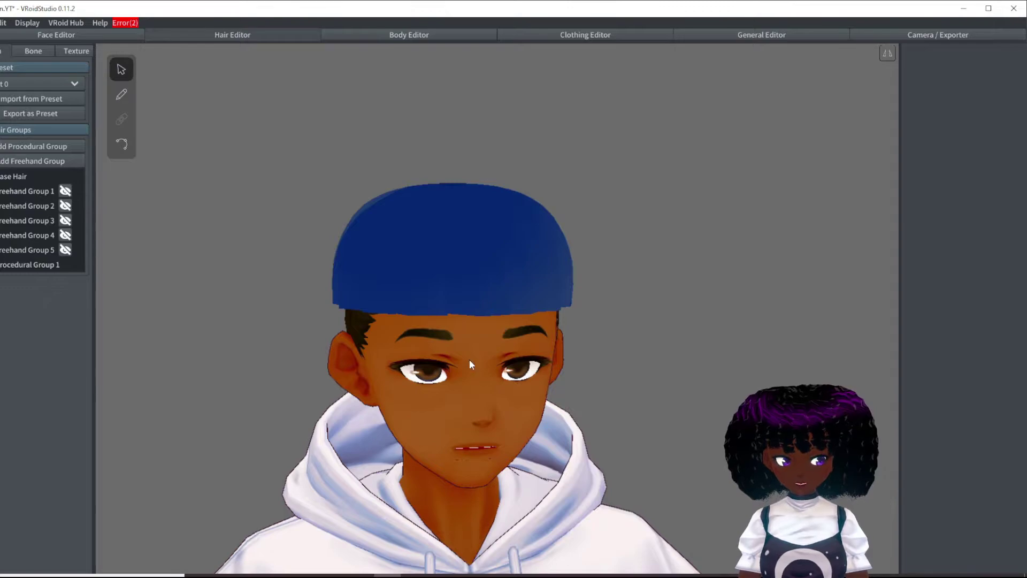
right_click_drag(470, 360, 573, 406)
mouse_move(637, 437)
right_mouse_down()
mouse_move(615, 436)
mouse_move(634, 441)
right_mouse_up()
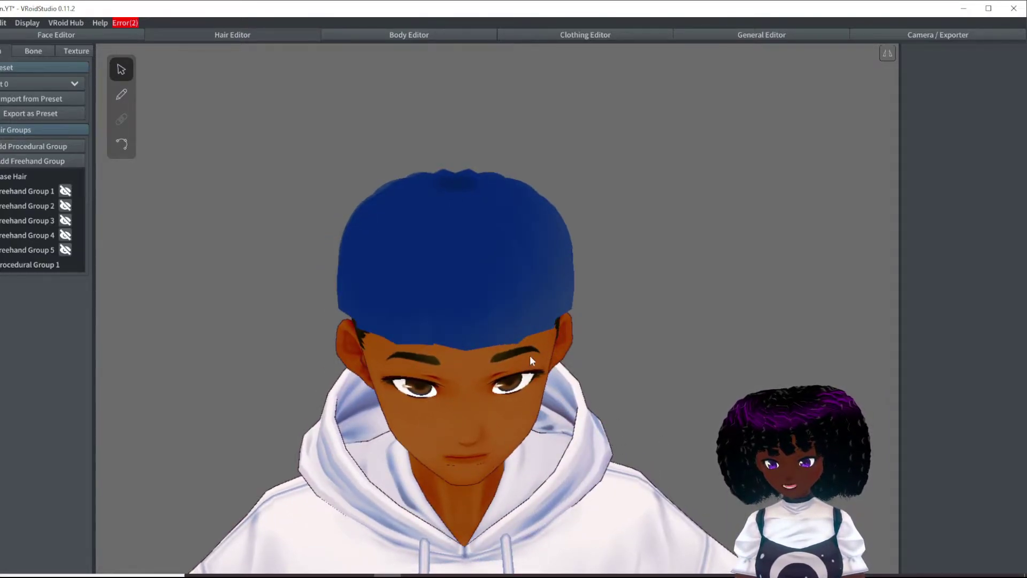
right_click_drag(532, 360, 499, 388)
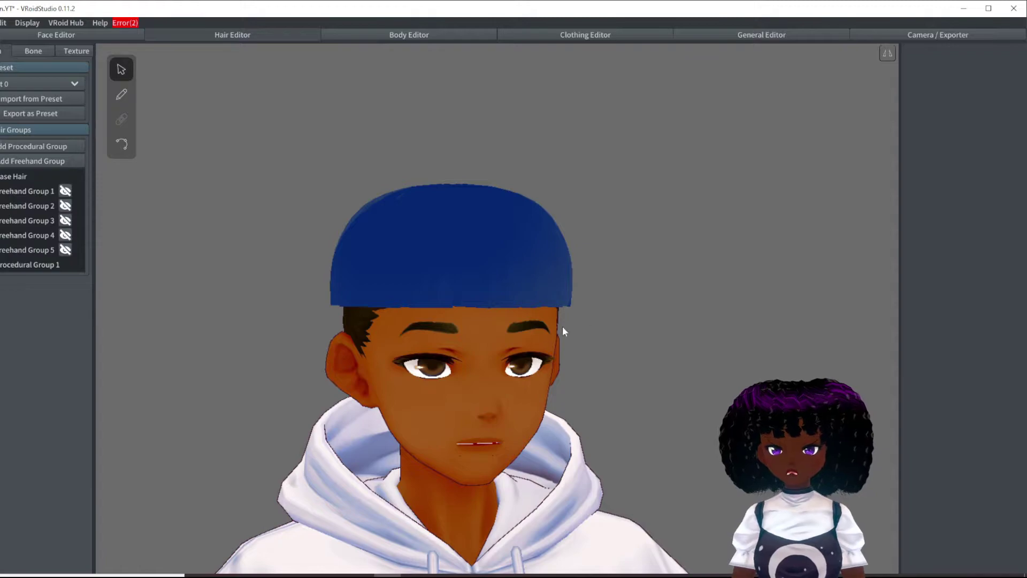
right_click_drag(562, 328, 408, 338)
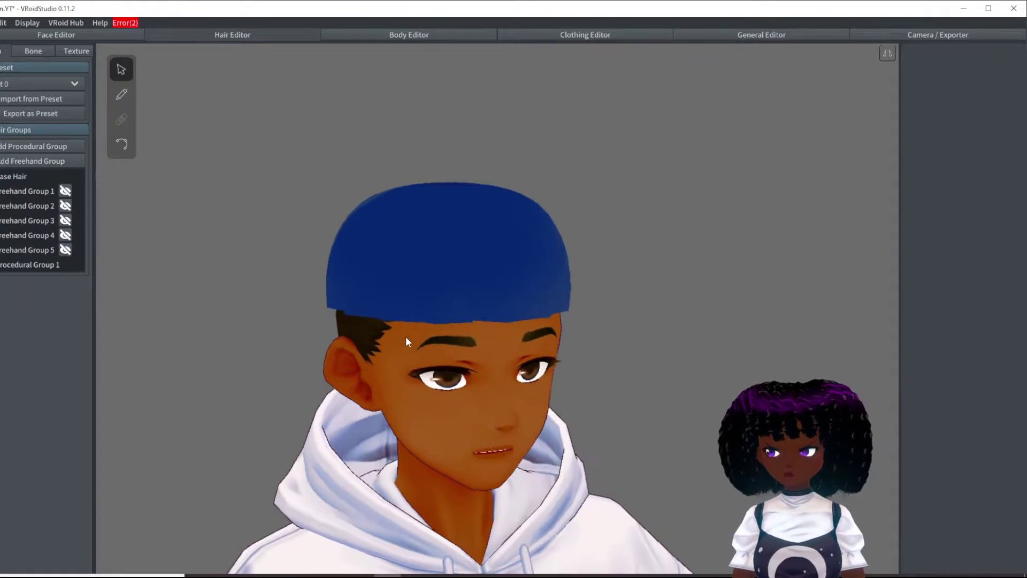
- Add a new freehand group and set its guide height to 0.100
left_click(35, 157)
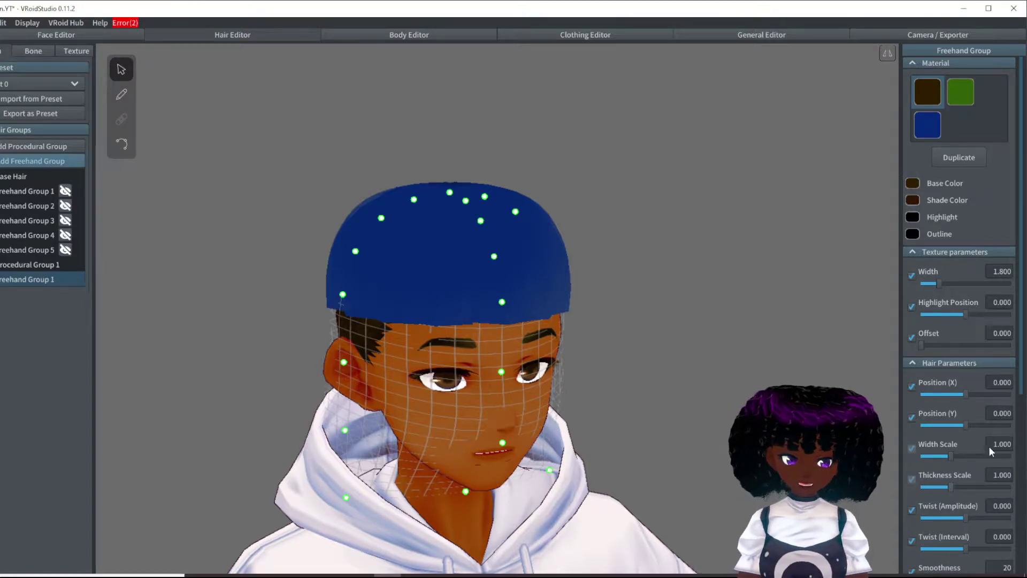
scroll(990, 446, "down", 5)
left_click_drag(955, 474, 910, 475)
- Raise the front and side guide points of the new freehand group to forehead level so its mesh flares outward like a brim
right_click_drag(513, 414, 604, 412)
mouse_move(680, 312)
left_mouse_down()
mouse_move(711, 328)
mouse_move(691, 330)
left_mouse_up()
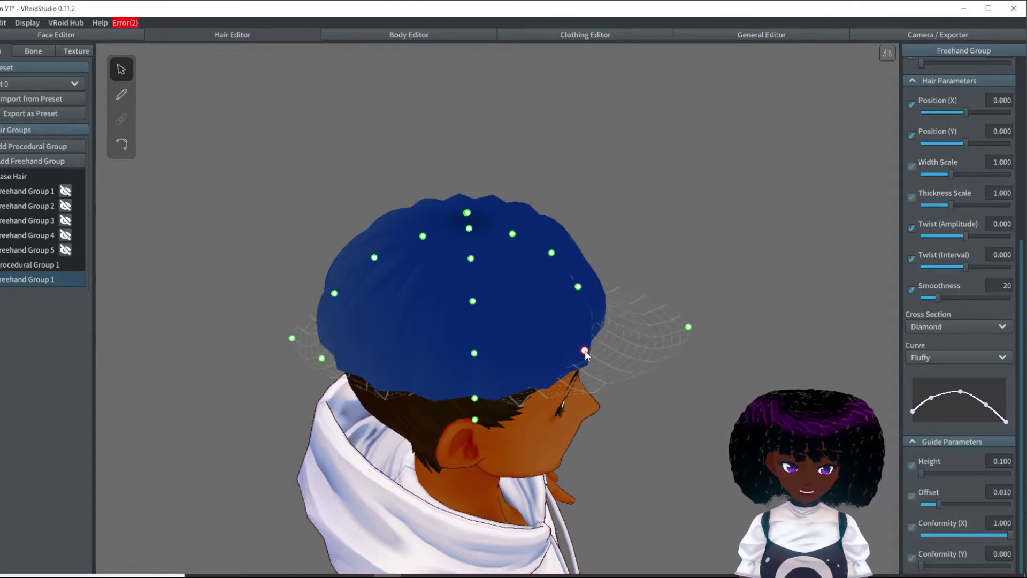
right_click_drag(585, 353, 305, 314)
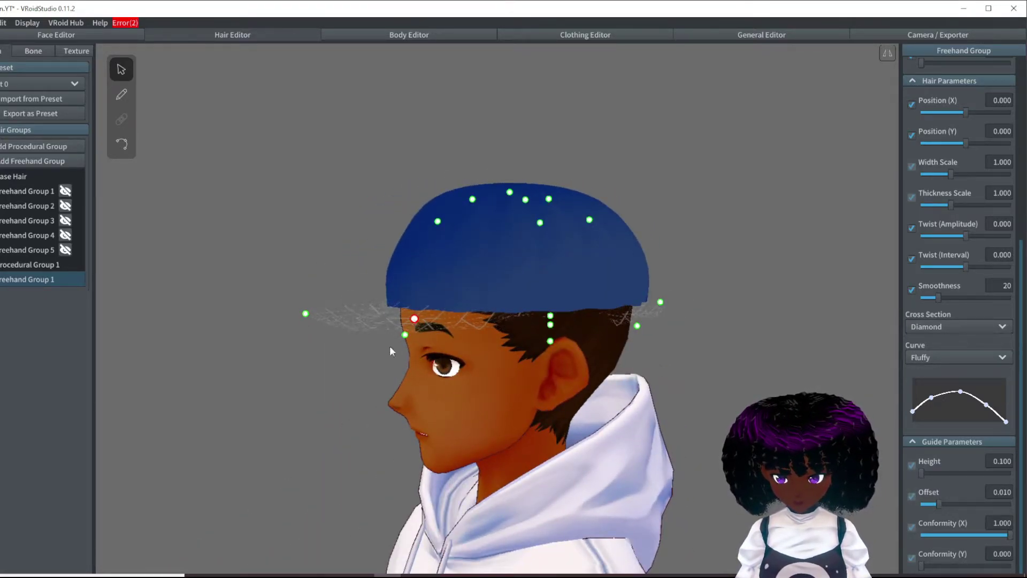
right_click_drag(391, 351, 427, 330)
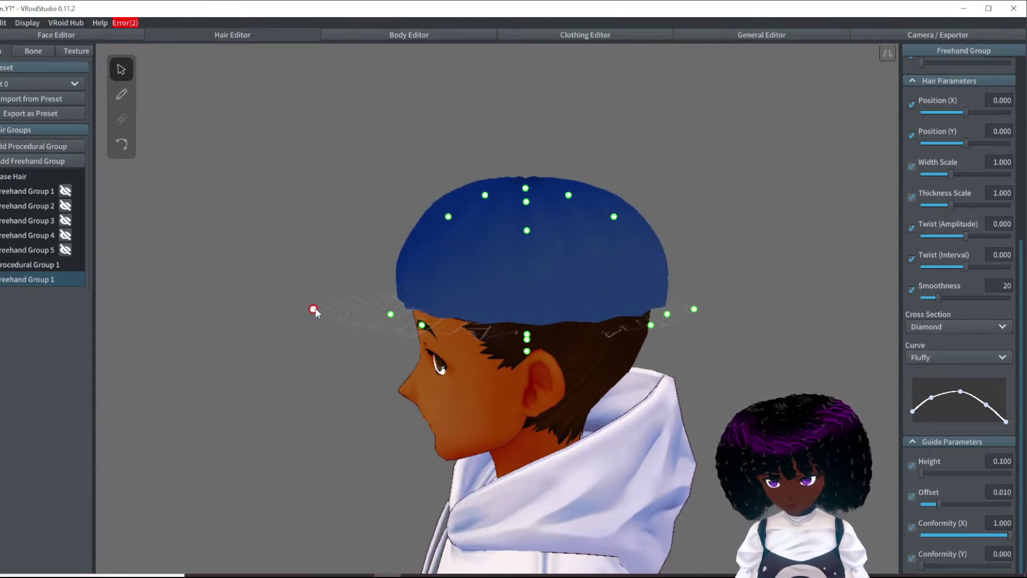
right_click_drag(317, 305, 477, 319)
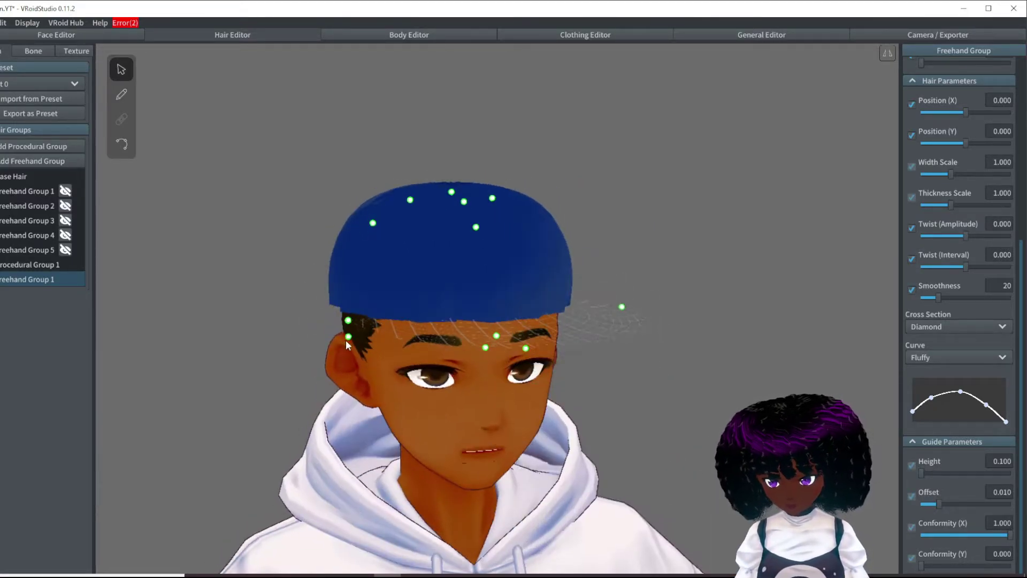
- Pull the remaining side and front guide points of the freehand mesh outward and level them with the cap's lower edge
left_click_drag(348, 322, 300, 322)
right_click_drag(299, 323, 571, 345)
left_click_drag(572, 342, 575, 327)
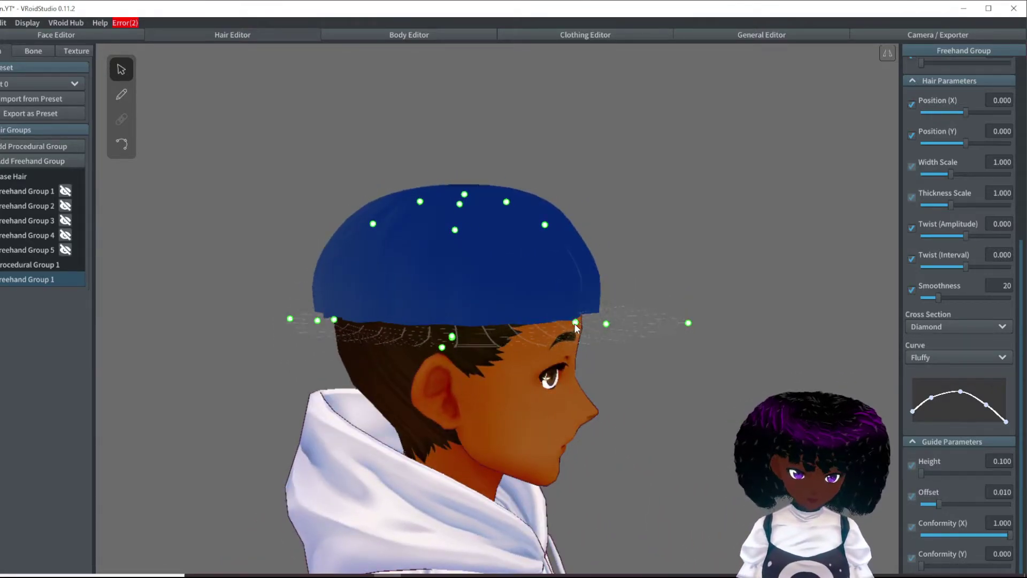
right_click_drag(594, 327, 587, 343)
left_click_drag(596, 336, 599, 330)
right_click_drag(709, 381, 653, 383)
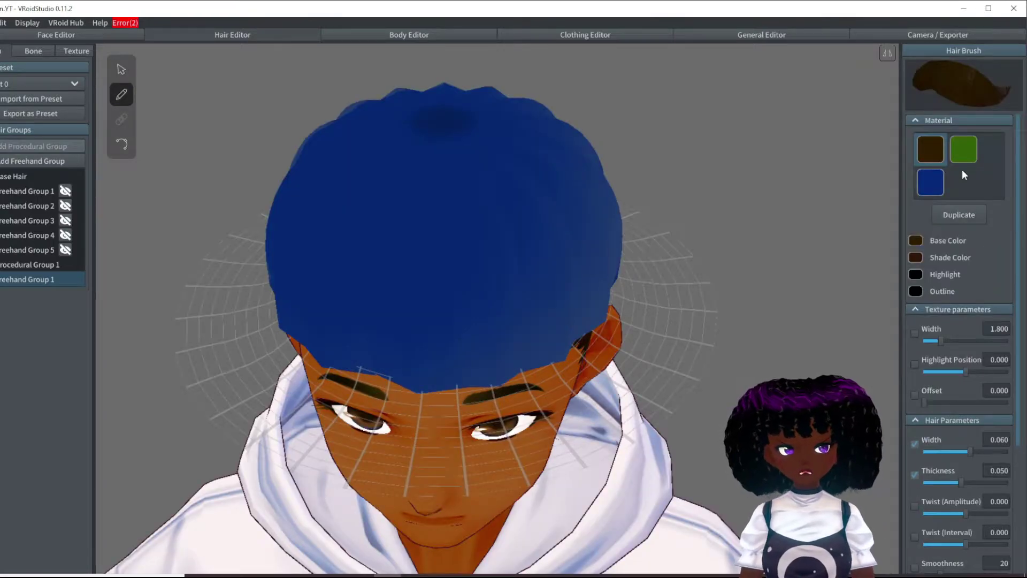
- Give the hair brush the blue material and shape its Fluffy curve into a rounded arch
left_click(930, 181)
scroll(922, 421, "down", 3)
scroll(951, 416, "down", 1)
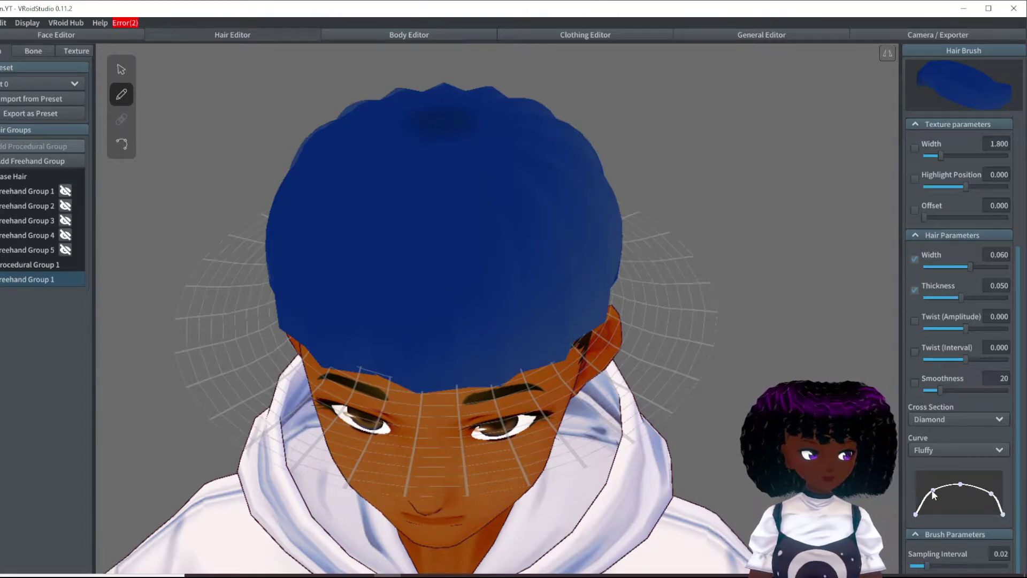
mouse_move(986, 498)
left_mouse_down()
mouse_move(991, 491)
mouse_move(964, 479)
left_mouse_up()
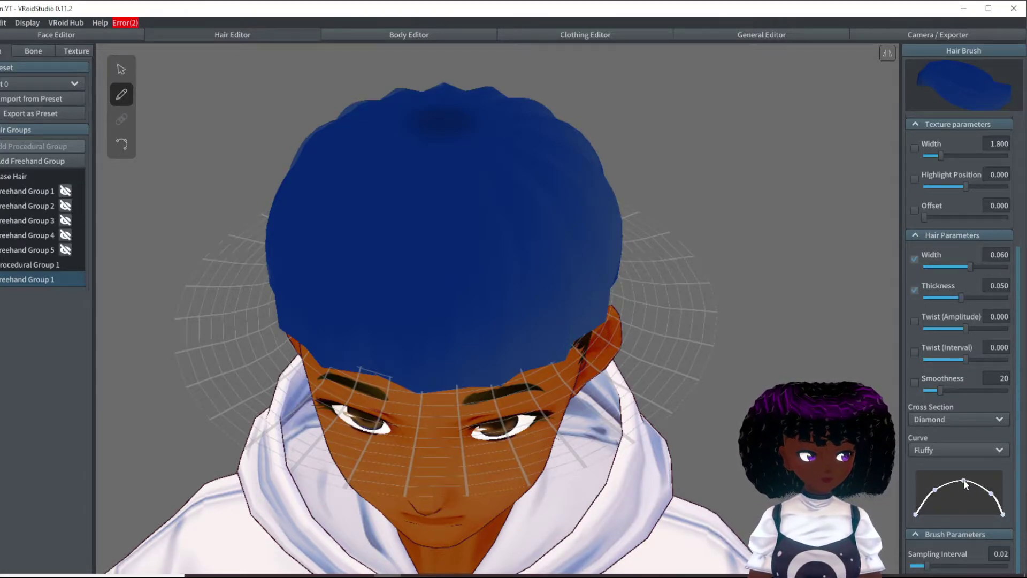
- Draw one wide curved hair across the front of the guide mesh from temple to temple as the cap's brim
right_click_drag(737, 440, 625, 411)
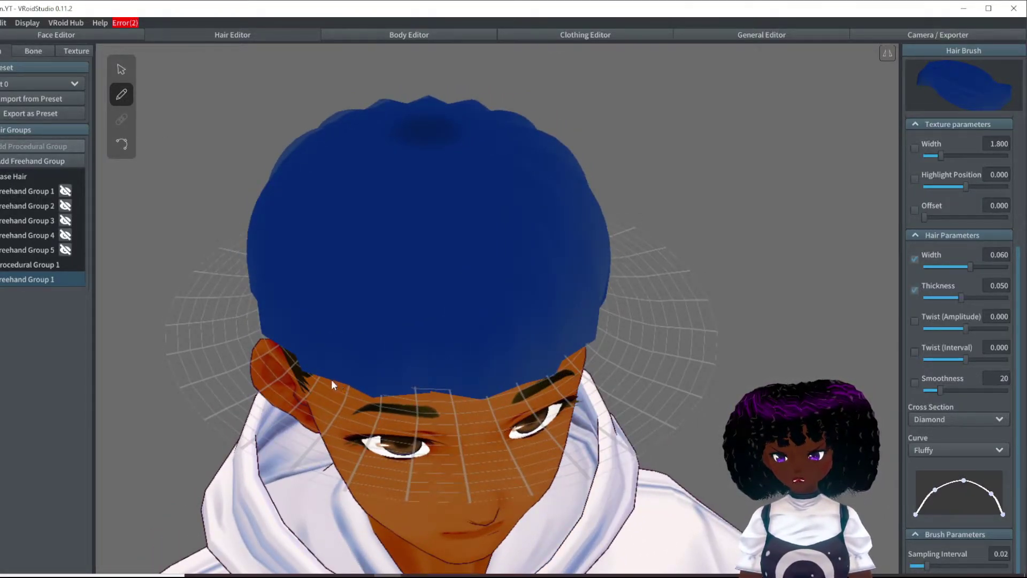
mouse_move(332, 379)
left_mouse_down()
mouse_move(400, 413)
mouse_move(522, 428)
mouse_move(588, 375)
mouse_move(609, 313)
mouse_move(600, 283)
mouse_move(619, 313)
left_mouse_up()
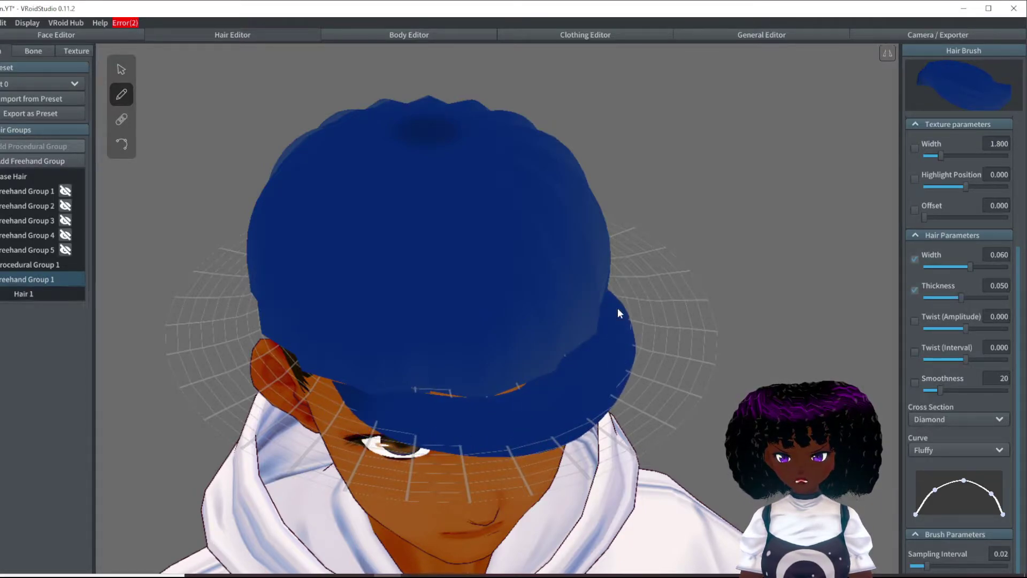
right_click_drag(619, 313, 631, 370)
- Move the brim hair's control points from above to form a smooth, even arc around the front of the cap
left_click(121, 144)
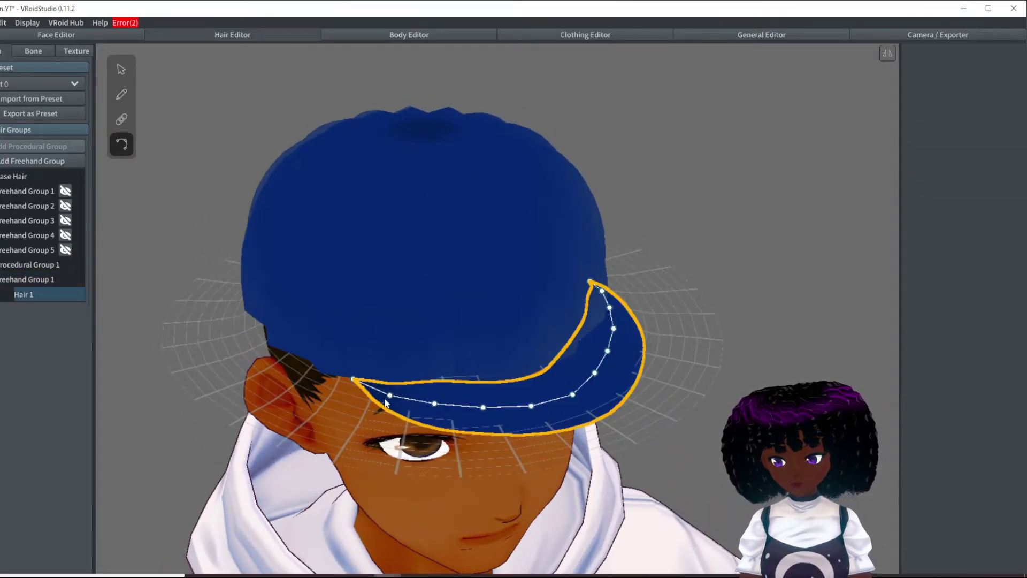
right_click_drag(487, 402, 610, 158)
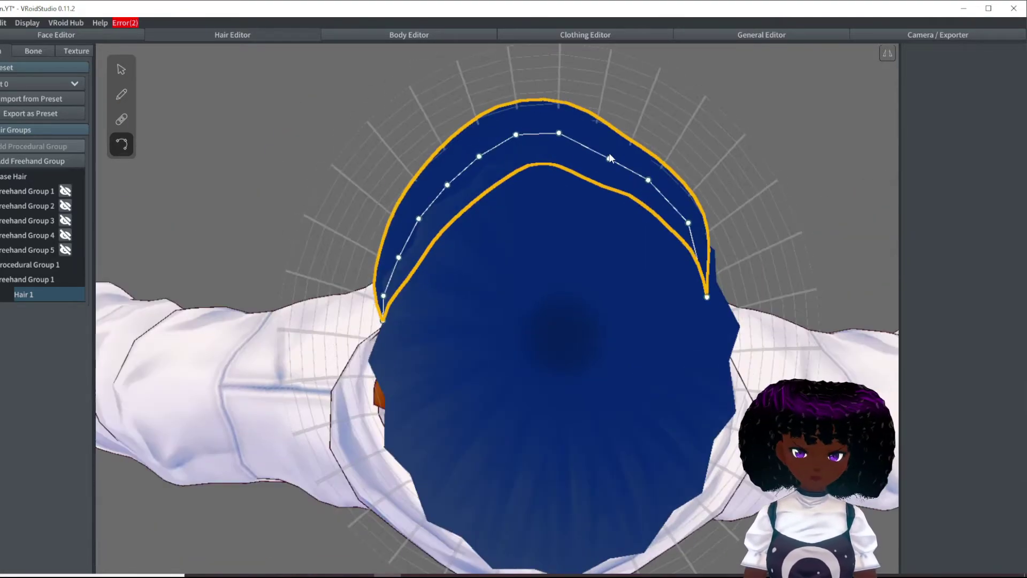
left_click_drag(648, 180, 520, 141)
right_click_drag(520, 140, 481, 218)
left_click_drag(481, 219, 483, 210)
right_click_drag(484, 210, 600, 239)
left_click_drag(351, 349, 359, 333)
left_click_drag(340, 387, 355, 348)
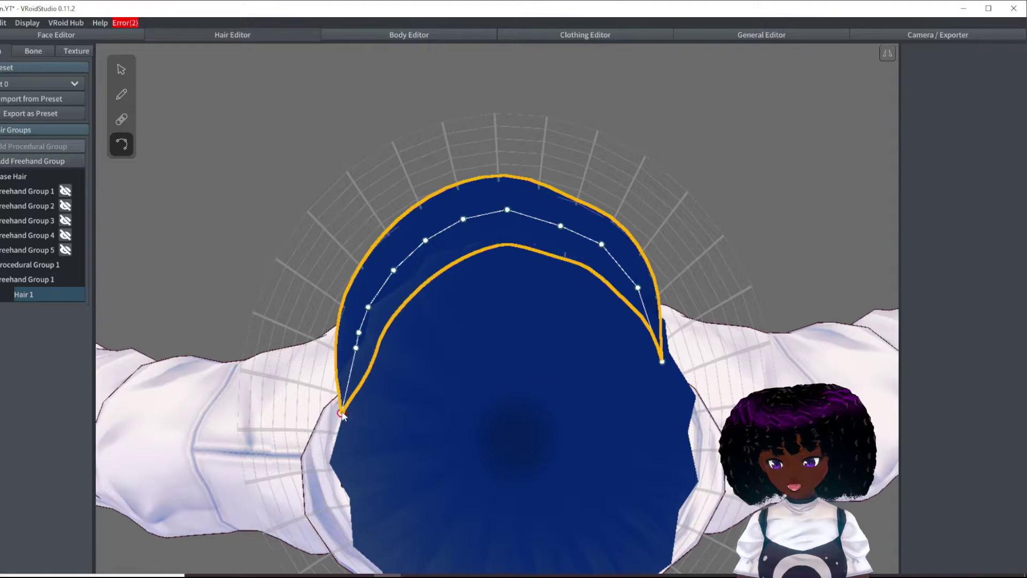
left_click_drag(343, 414, 348, 410)
- Reselect the brim hair and adjust the control points at both ends so they tuck in against the crown's sides
left_click(771, 292)
right_click_drag(770, 292, 655, 341)
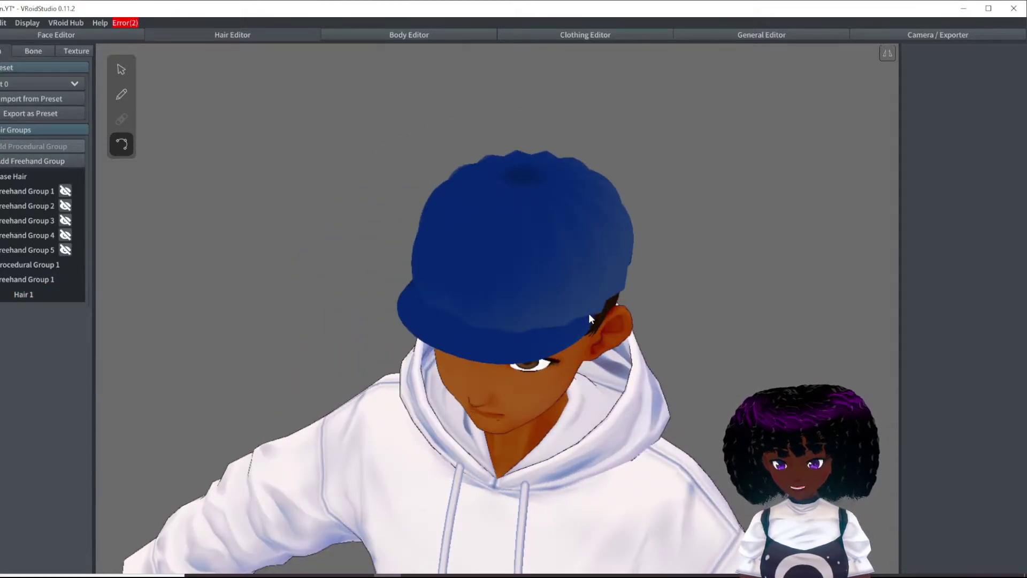
right_click_drag(588, 323, 637, 356)
left_click(592, 349)
left_click_drag(453, 408, 452, 405)
left_click_drag(607, 286, 617, 292)
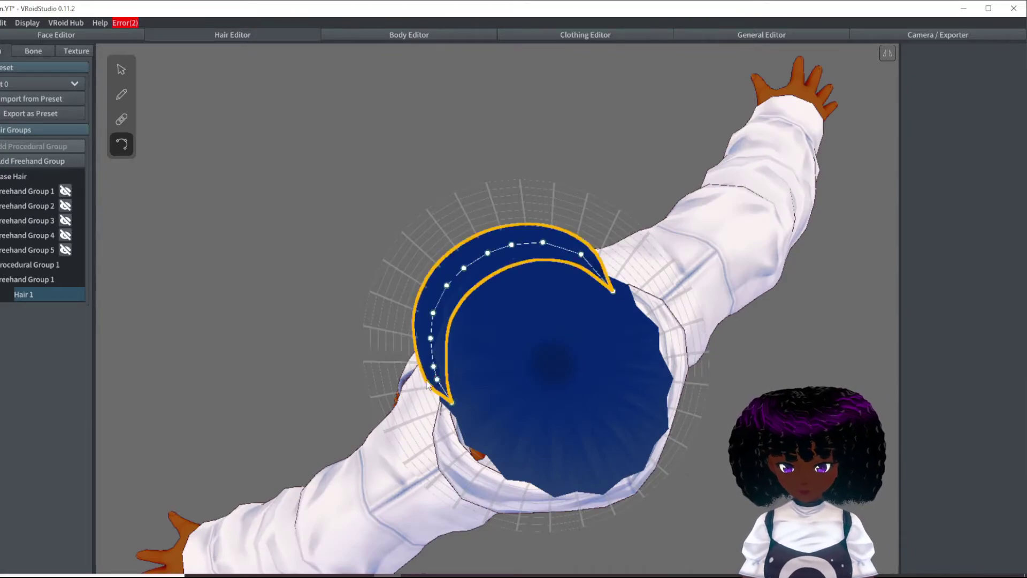
left_click_drag(451, 406, 452, 414)
right_click_drag(588, 321, 541, 137)
left_click(546, 140)
right_click_drag(663, 182, 698, 223)
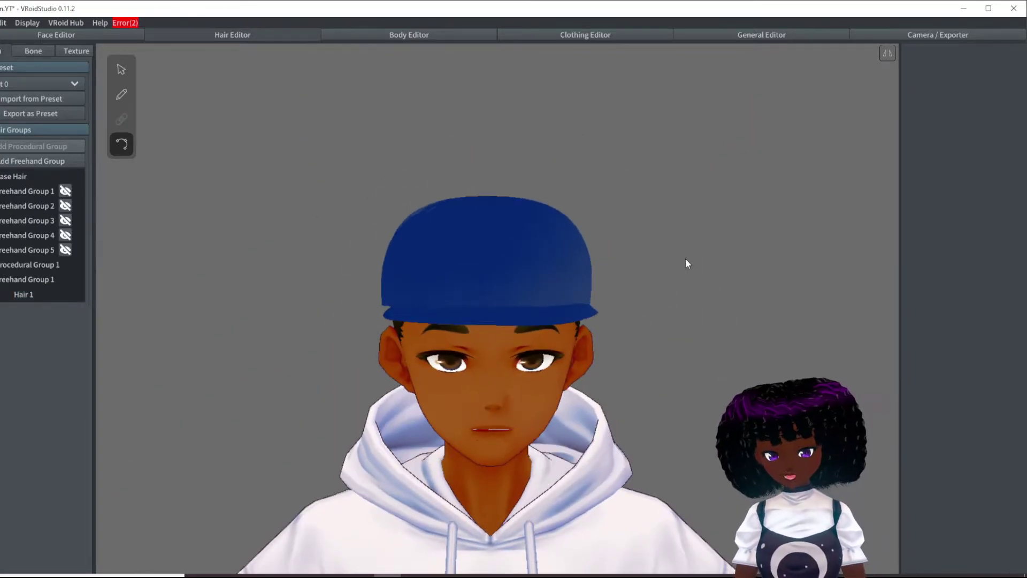
right_click_drag(726, 308, 717, 306)
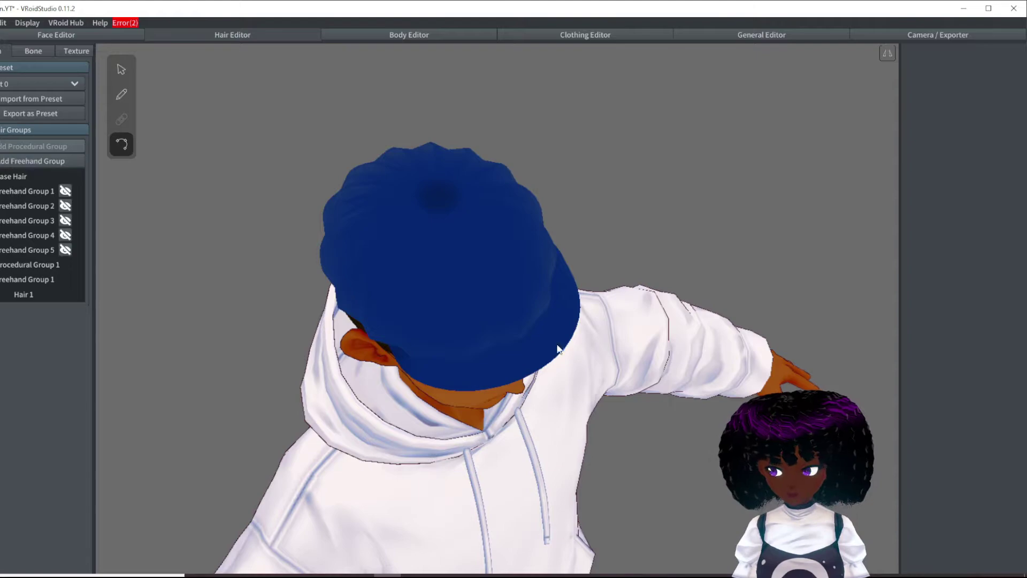
- Select the brim hair and raise the middle point of its Fluffy curve to widen the brim at the front
left_click(543, 341)
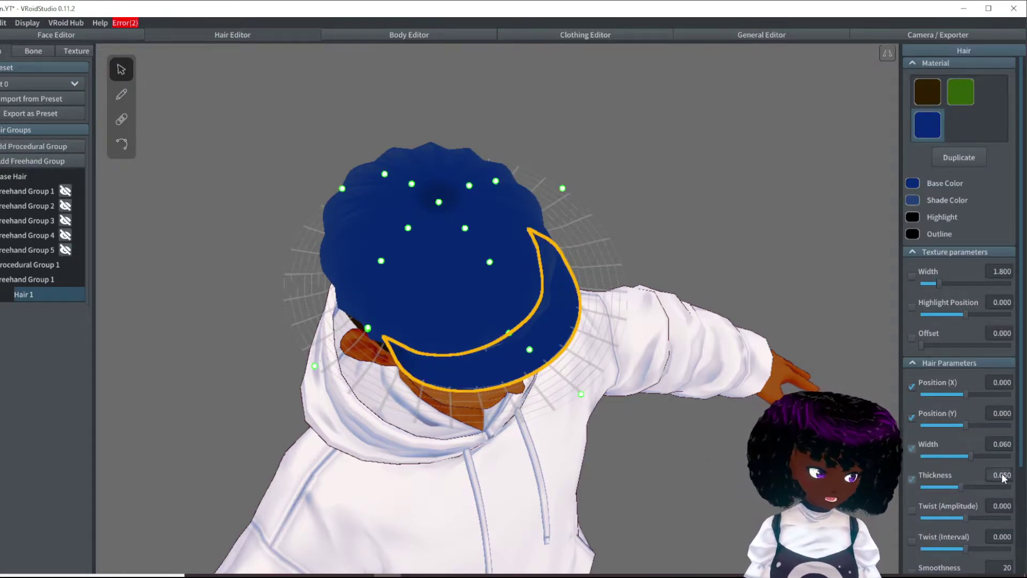
scroll(987, 494, "down", 3)
left_click_drag(963, 528, 961, 520)
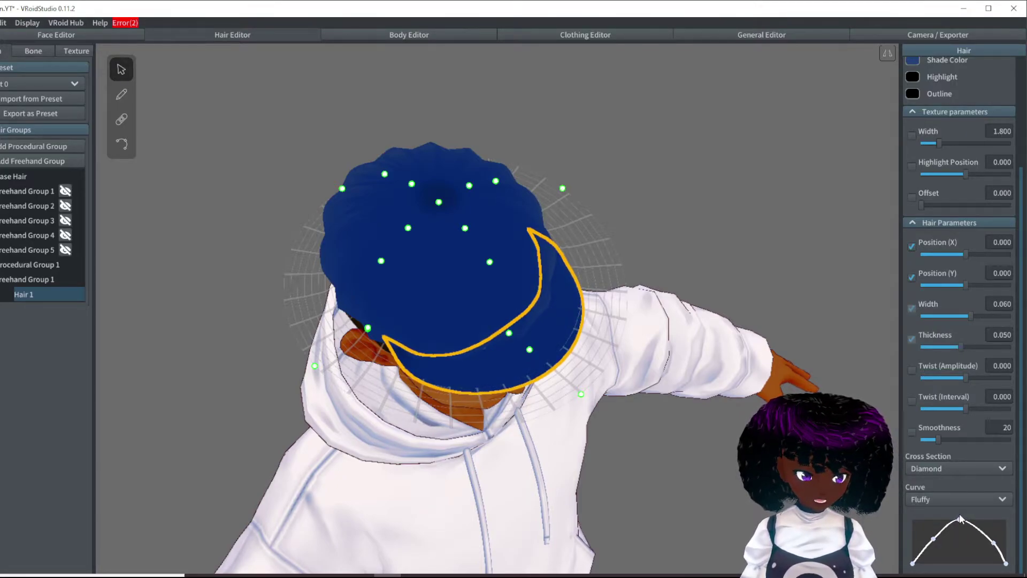
right_click_drag(666, 471, 654, 434)
- Reduce the brim hair's thickness to make the brim flatter
scroll(990, 320, "up", 3)
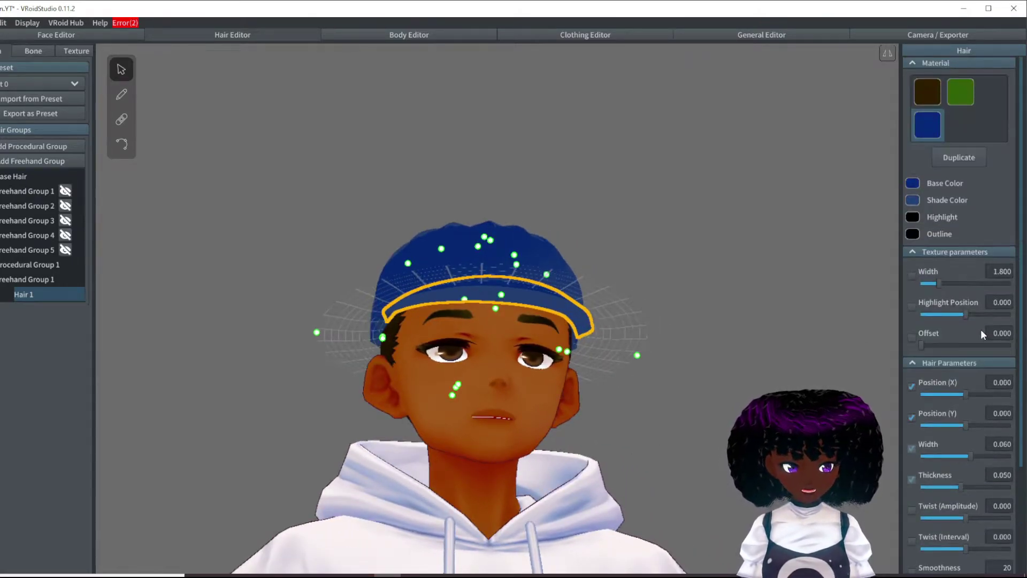
scroll(980, 329, "down", 3)
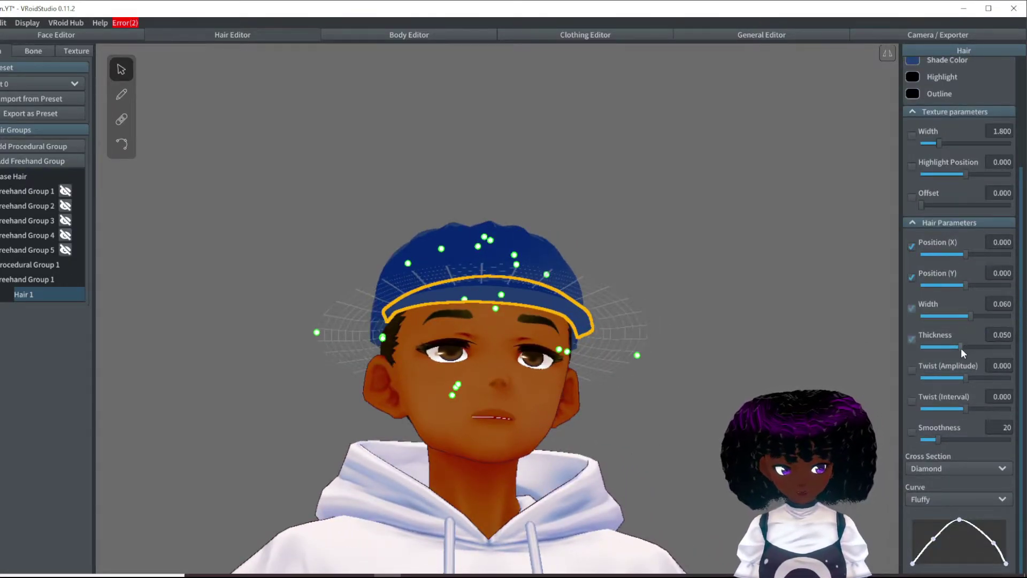
left_click_drag(960, 348, 942, 351)
right_click_drag(759, 349, 760, 356)
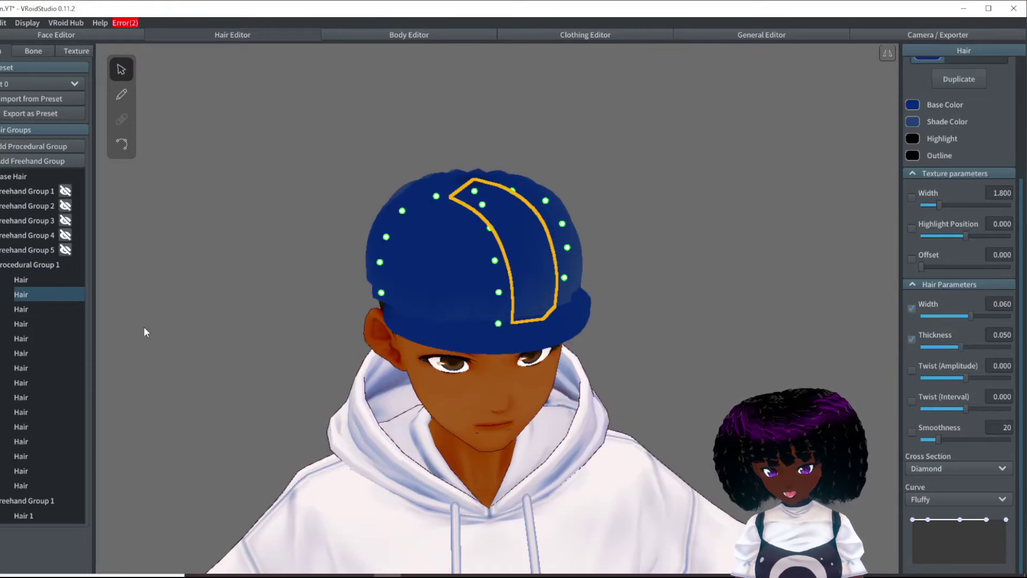
- Set Procedural Group 1's thickness scale to 0.574 to smooth the crown, and deselect the group
left_click(24, 265)
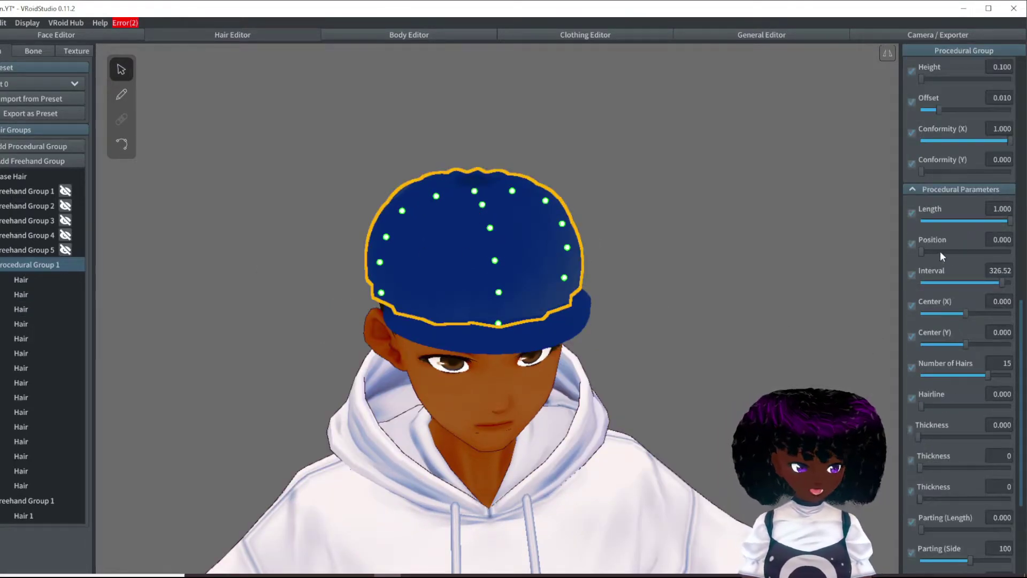
scroll(952, 270, "up", 2)
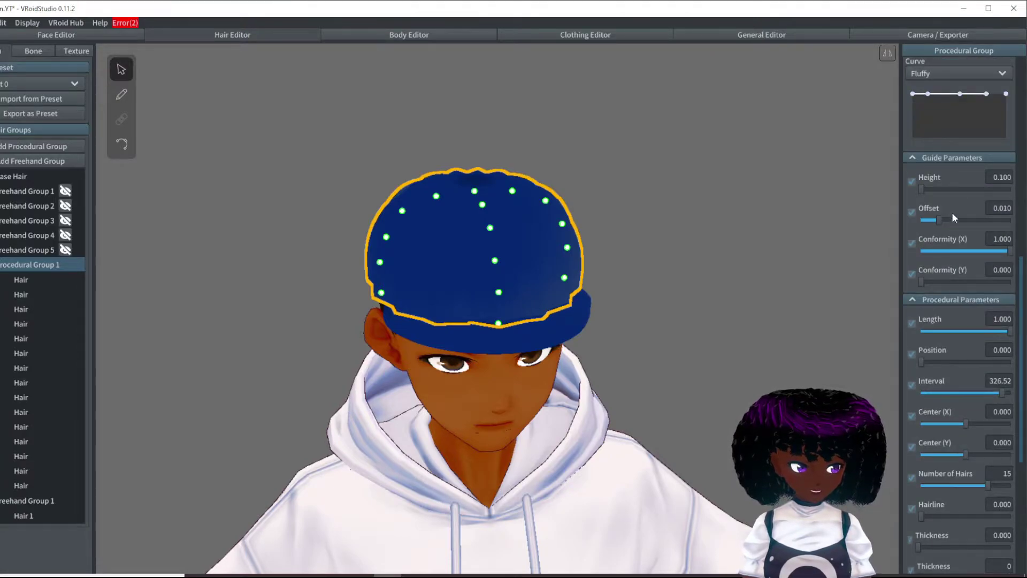
scroll(951, 211, "up", 6)
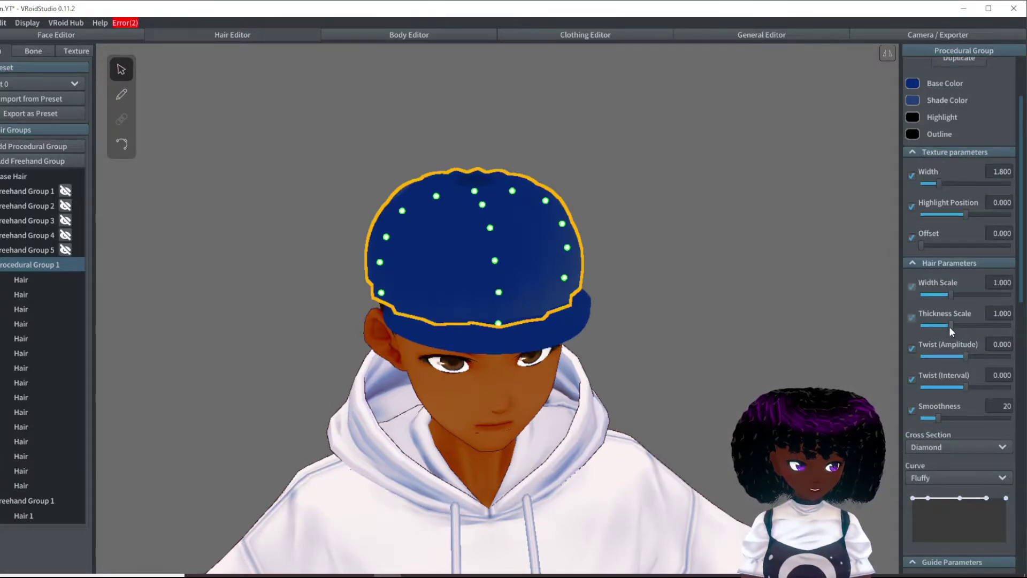
left_click_drag(950, 326, 938, 326)
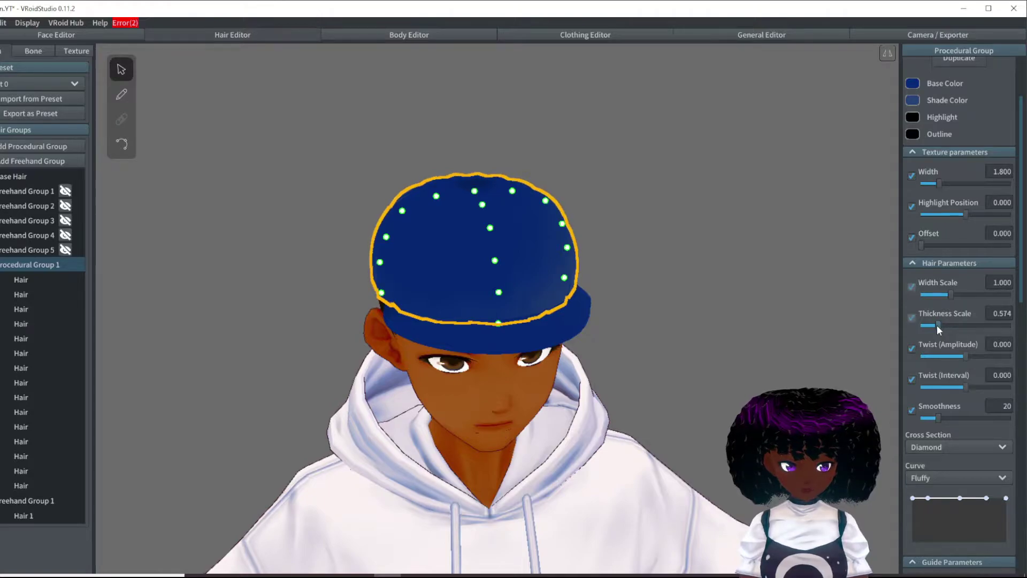
left_click(741, 322)
right_click_drag(741, 322, 680, 315)
scroll(727, 306, "down", 3)
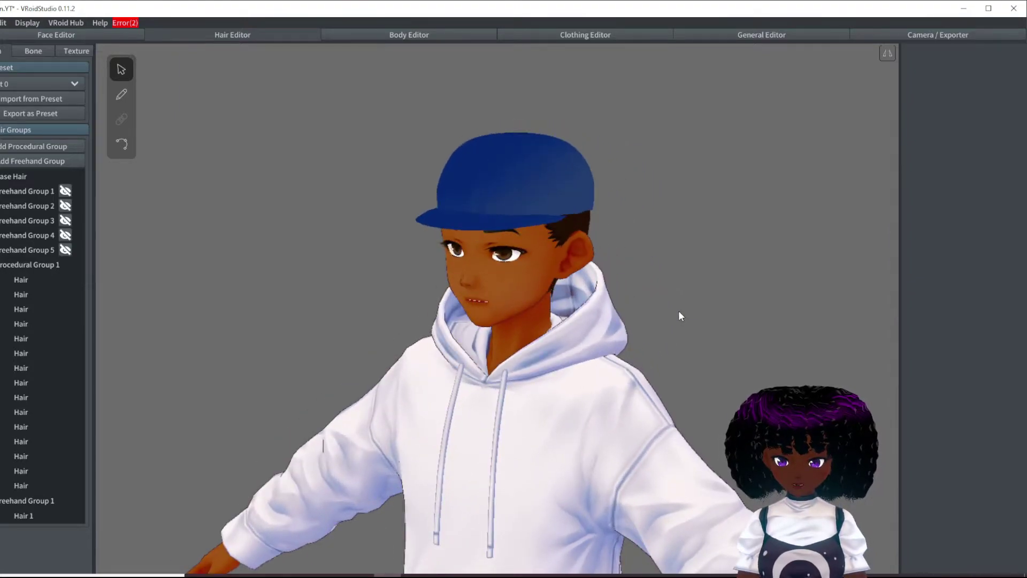
- Set the guide offset of Procedural Group 1 to 0.014 and deselect the group
left_click(18, 266)
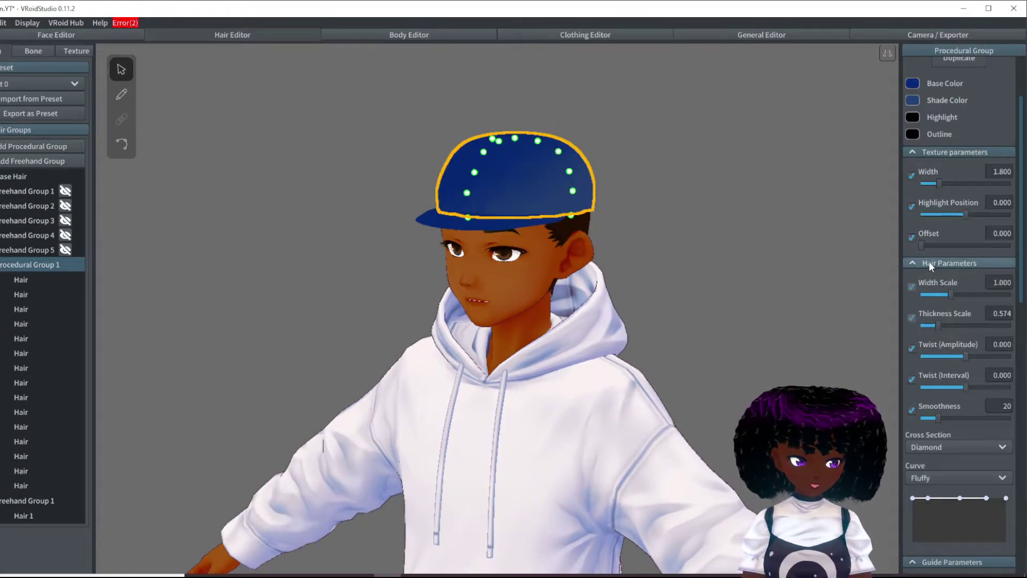
scroll(949, 381, "down", 5)
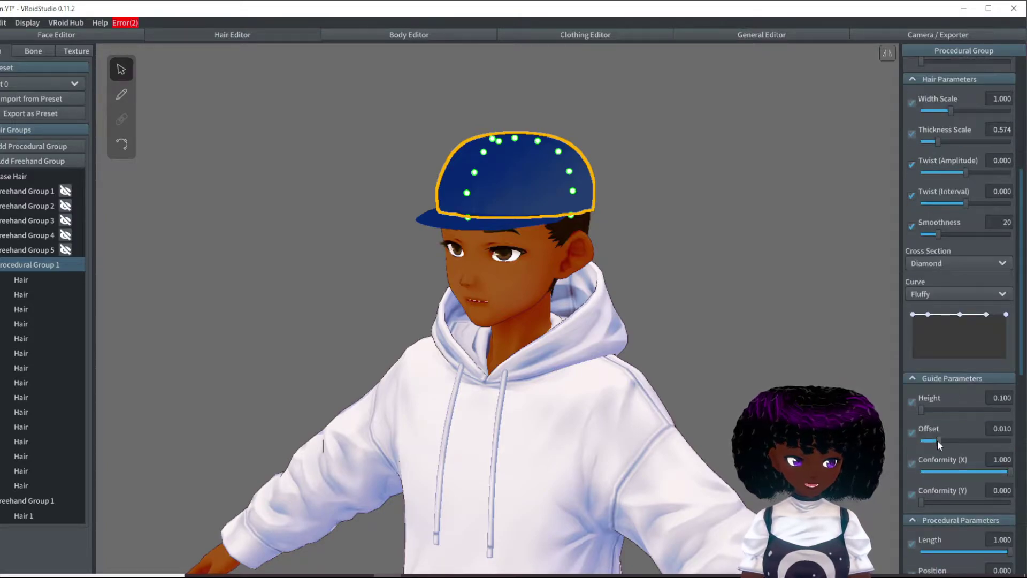
left_click_drag(937, 440, 946, 441)
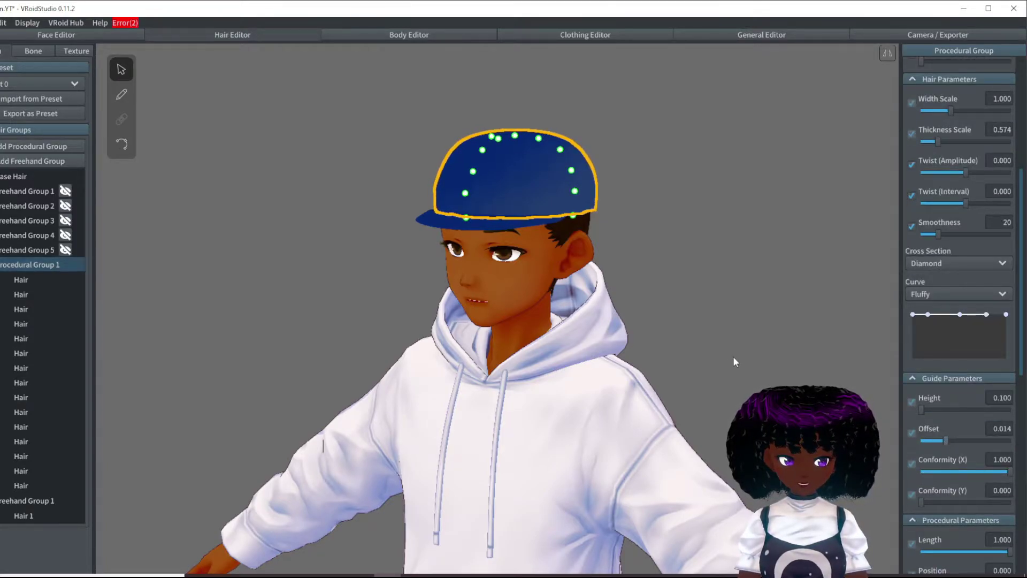
left_click(722, 343)
- Examine the blue cap's crown and brim from above, the front and both sides
right_click_drag(723, 342, 636, 247)
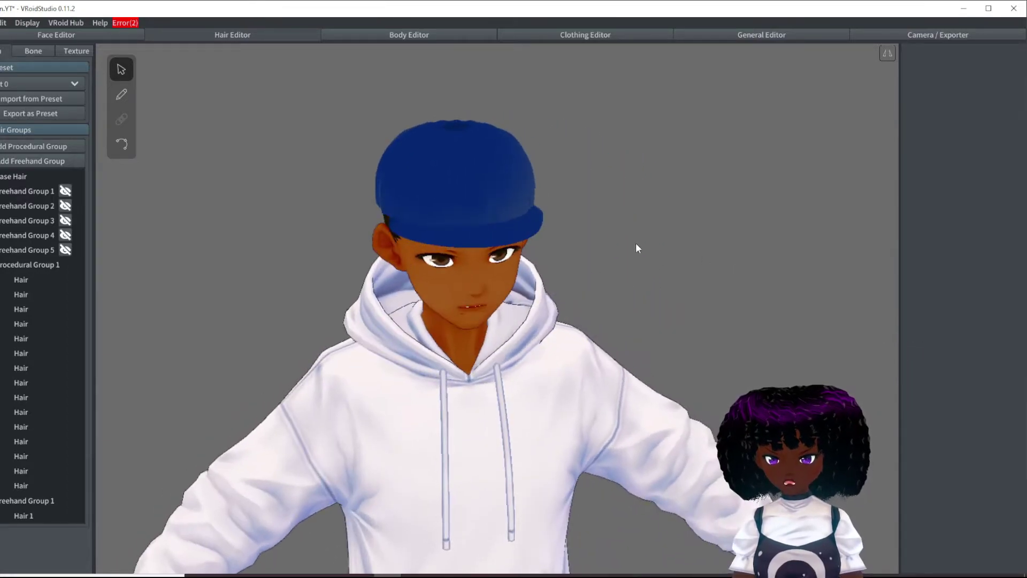
right_click_drag(473, 275, 604, 221)
right_click_drag(641, 262, 751, 279)
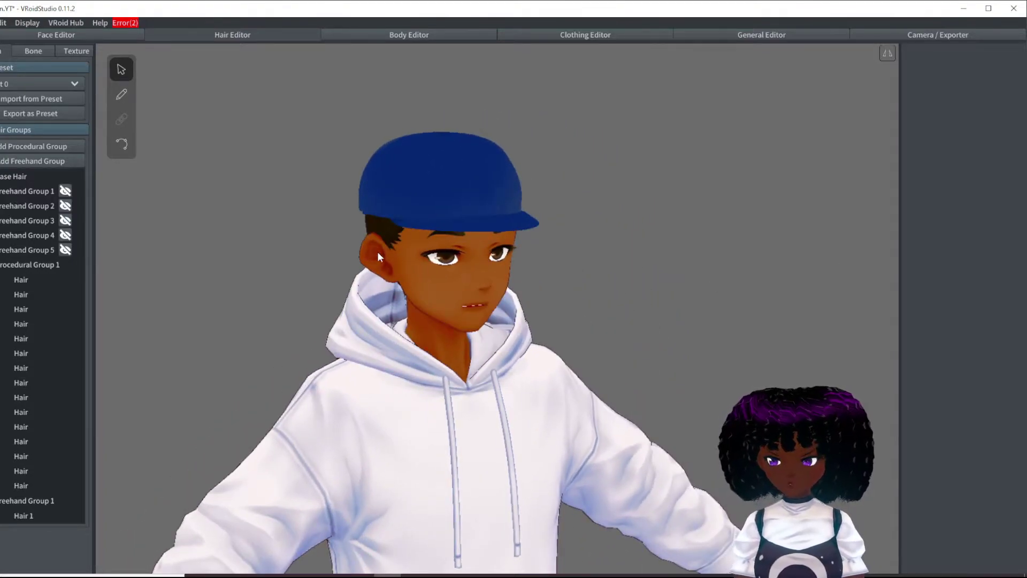
mouse_move(548, 211)
right_mouse_down()
mouse_move(596, 220)
mouse_move(566, 216)
right_mouse_up()
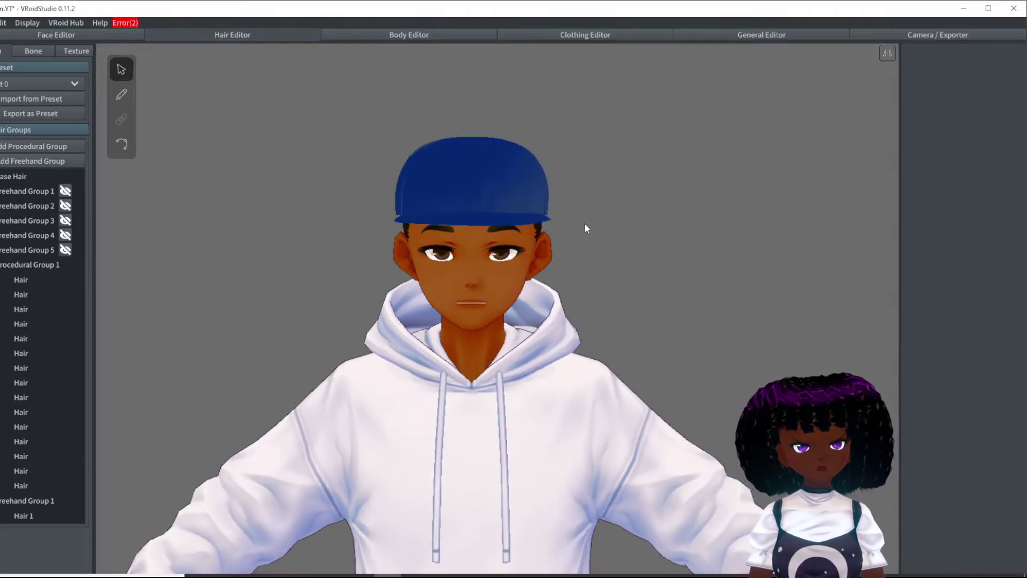
right_click_drag(643, 205, 570, 223)
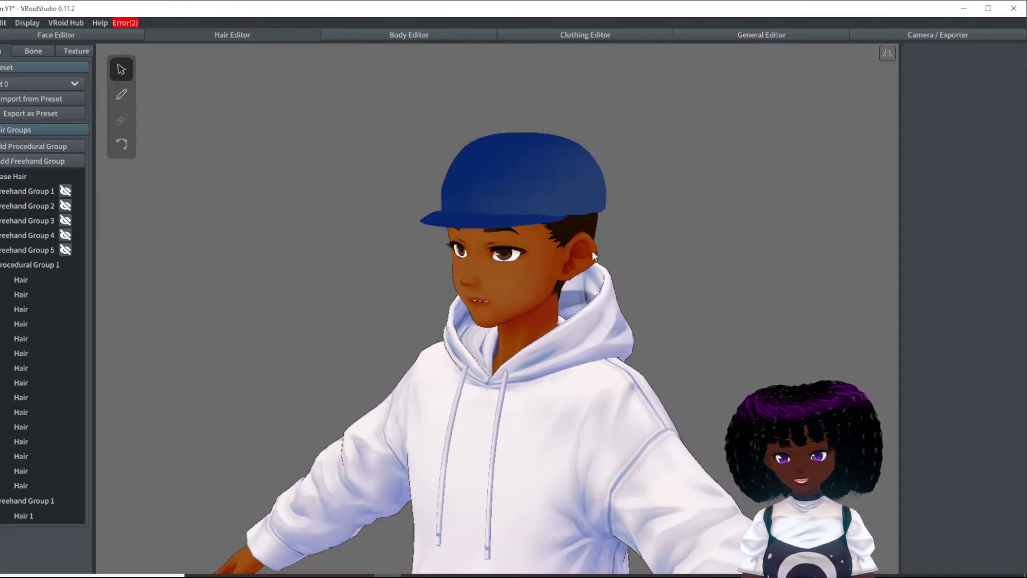
right_click_drag(438, 259, 463, 259)
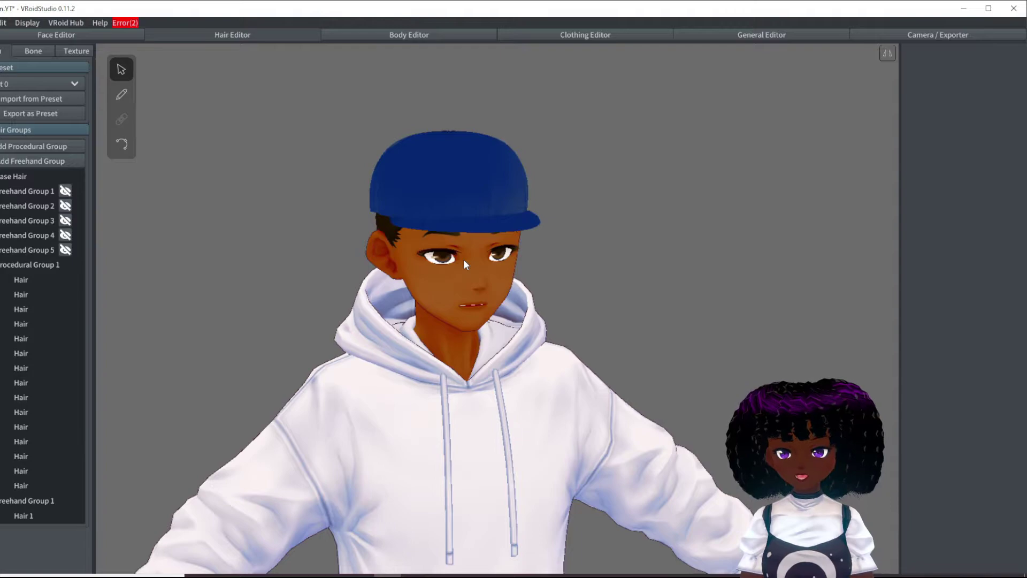
- Add another freehand hair group and pull its guide mesh slightly inward at the back of the head, near the cap's rim
right_click_drag(525, 235, 557, 238)
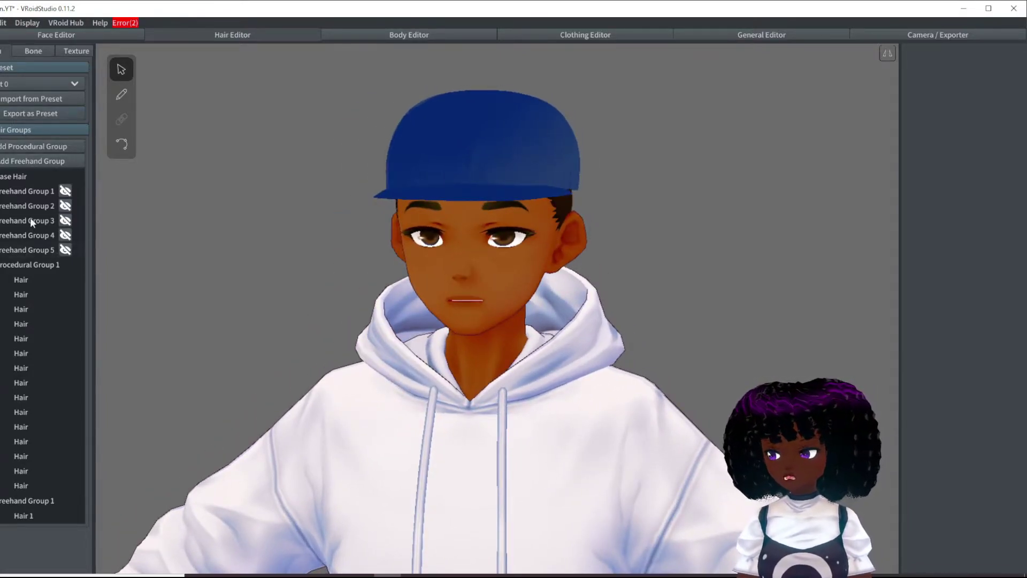
left_click(50, 161)
right_click_drag(607, 274, 403, 261)
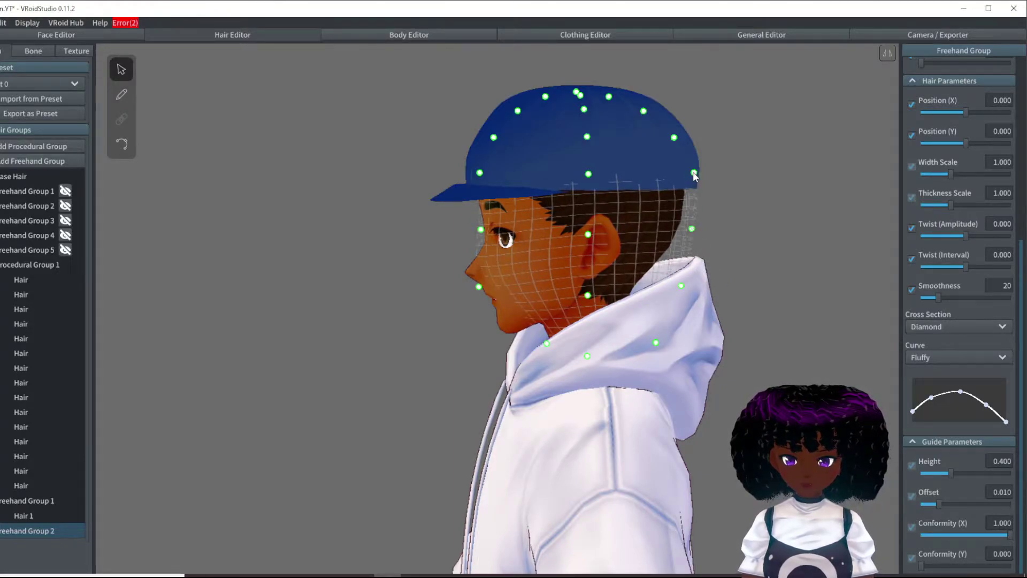
left_click_drag(693, 174, 686, 178)
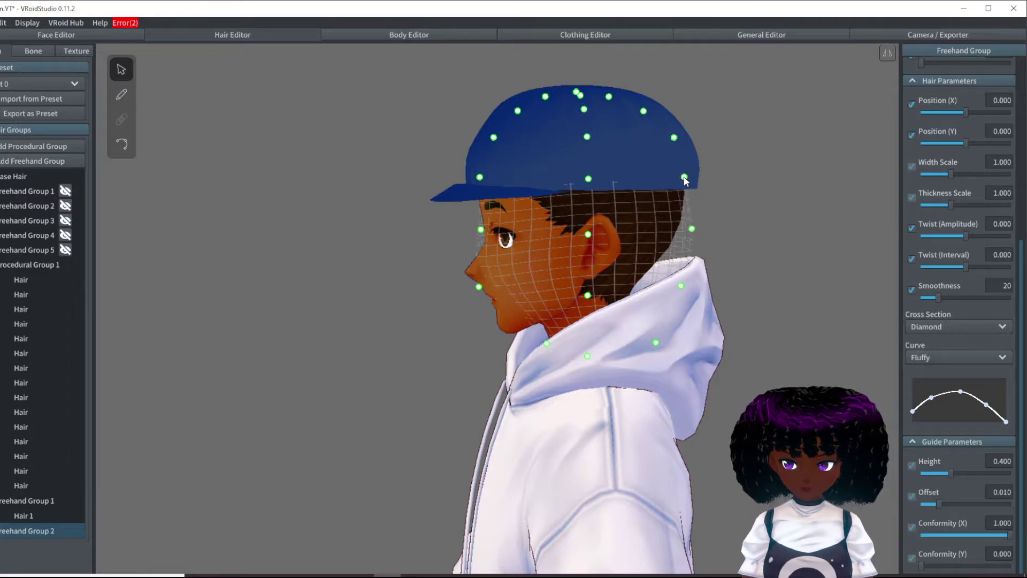
right_click_drag(686, 181, 493, 204)
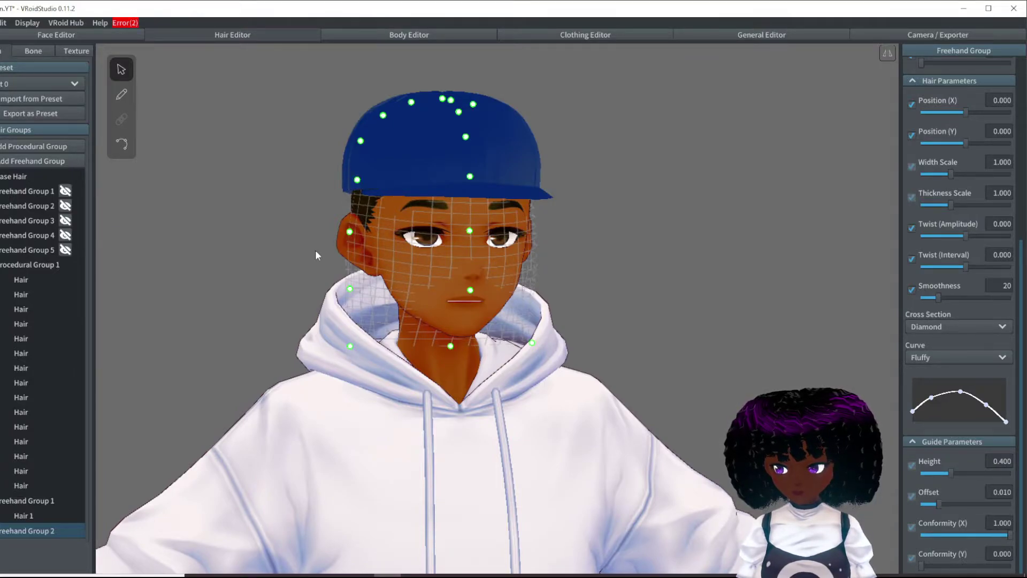
- Pull the new group's guide mesh forward and down at its lower front point below the chin
right_click_drag(316, 250, 454, 345)
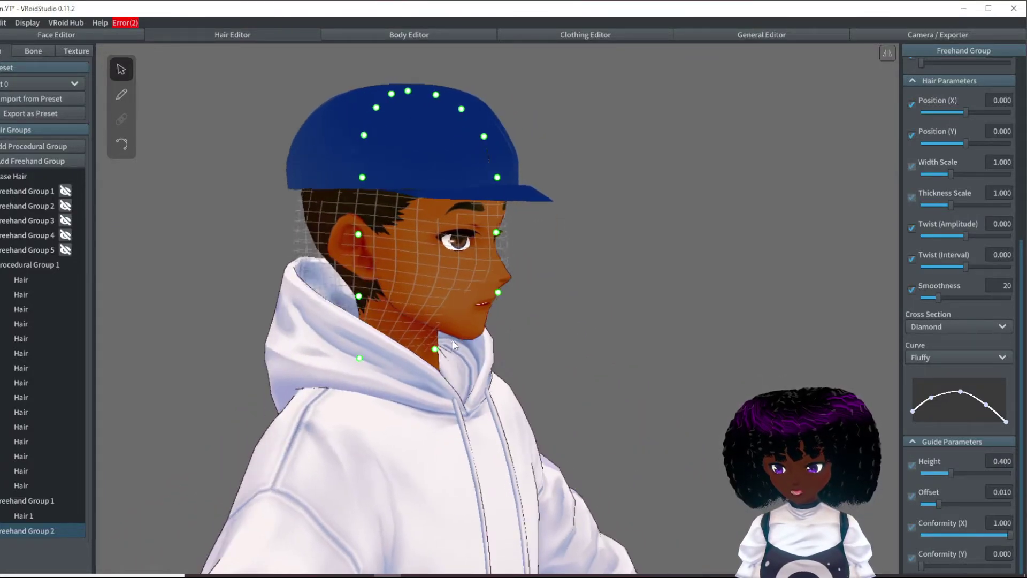
left_click_drag(436, 353, 491, 367)
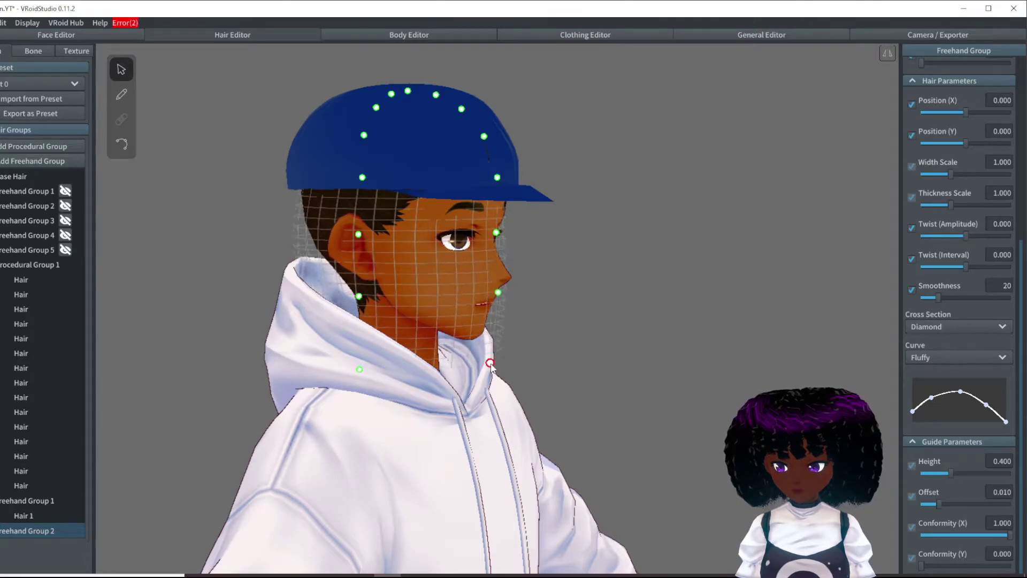
right_click_drag(487, 366, 444, 365)
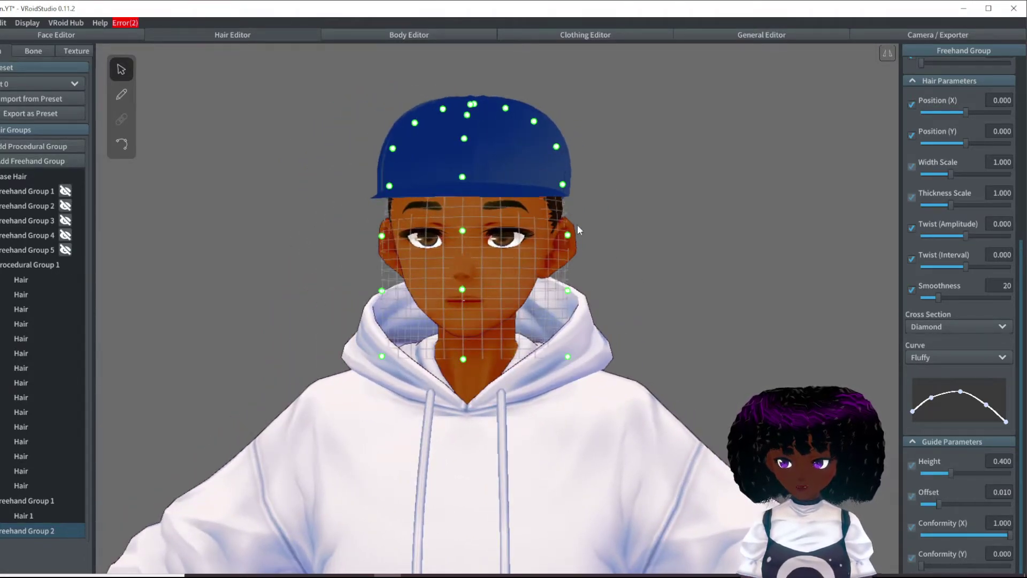
right_click_drag(577, 225, 621, 228)
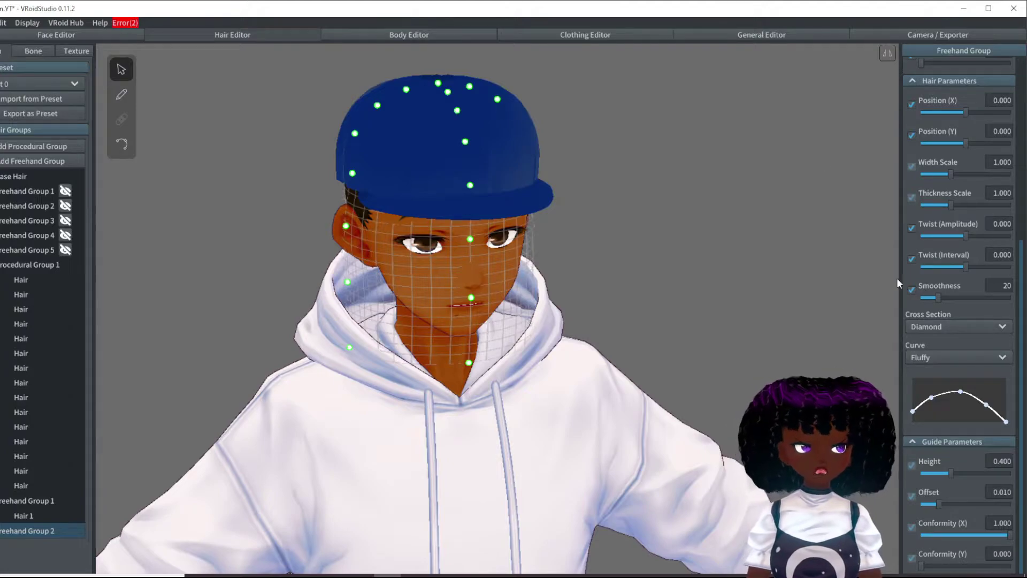
- Activate the hair brush for Freehand Group 2 and give it the dark brown material
left_click(122, 95)
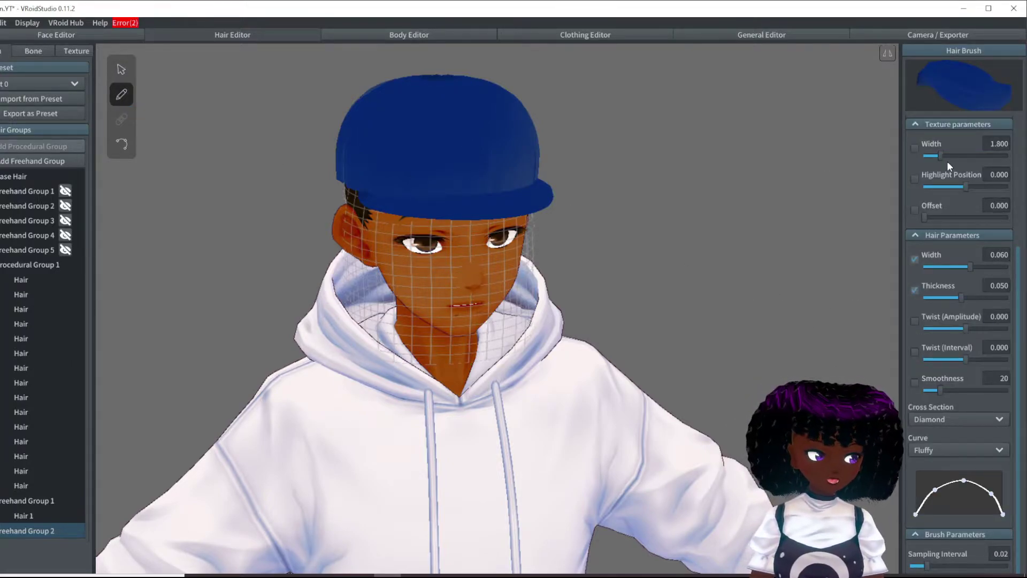
scroll(947, 162, "up", 3)
left_click(934, 140)
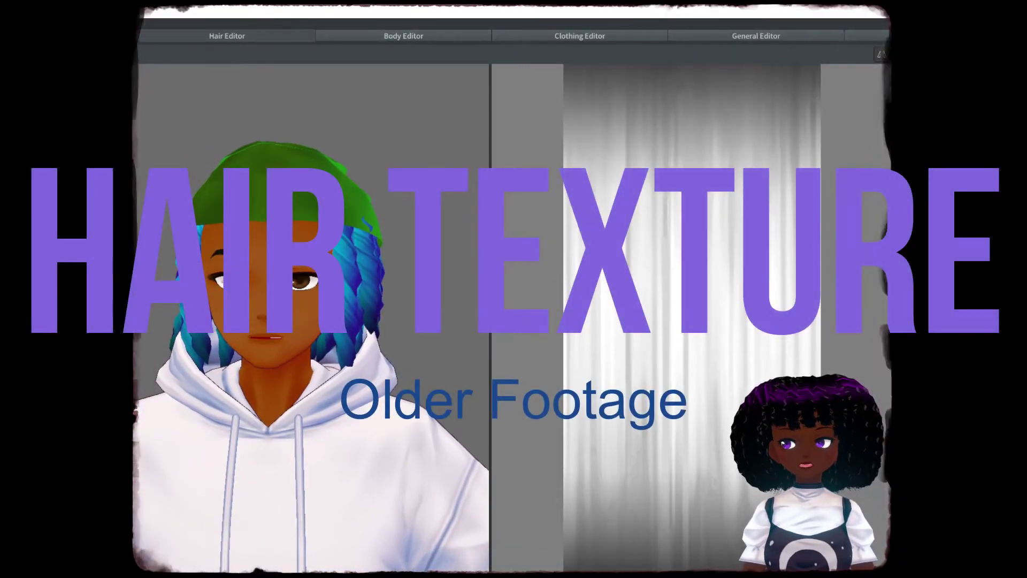
mouse_move(240, 281)
right_mouse_down()
mouse_move(370, 281)
mouse_move(219, 282)
mouse_move(246, 281)
right_mouse_up()
scroll(416, 322, "up", 4)
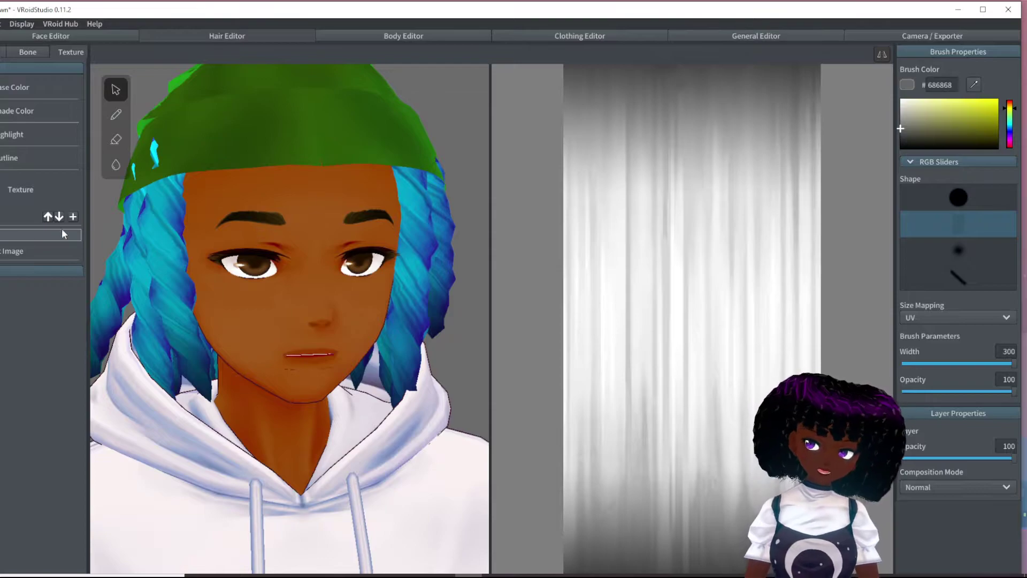
- Hide the hair texture's default image layer and set up a round brush with colour D9D9D9 and width 12
right_click(21, 251)
left_click(72, 261)
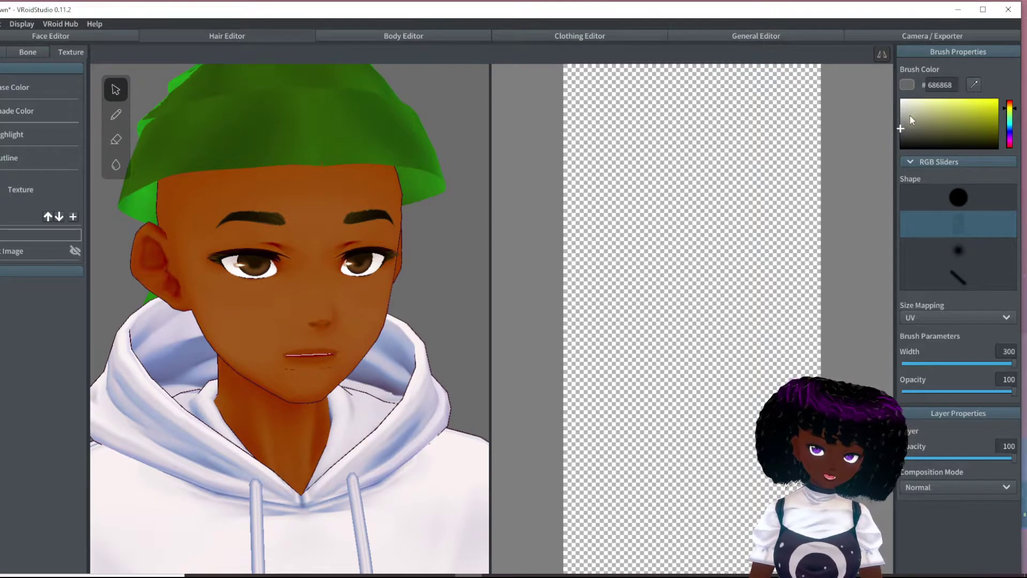
left_click_drag(903, 111, 901, 109)
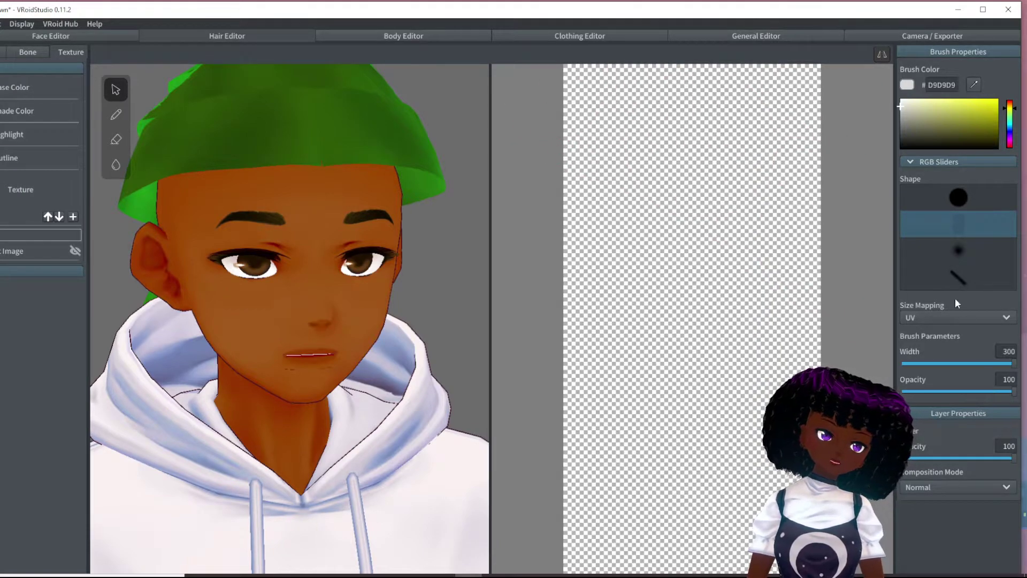
left_click(958, 199)
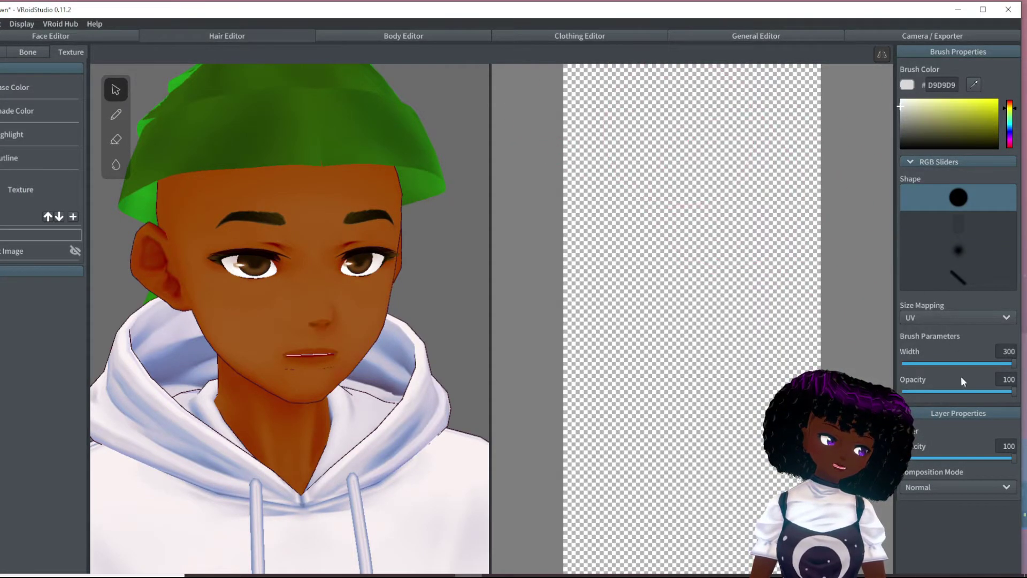
left_click_drag(958, 363, 908, 365)
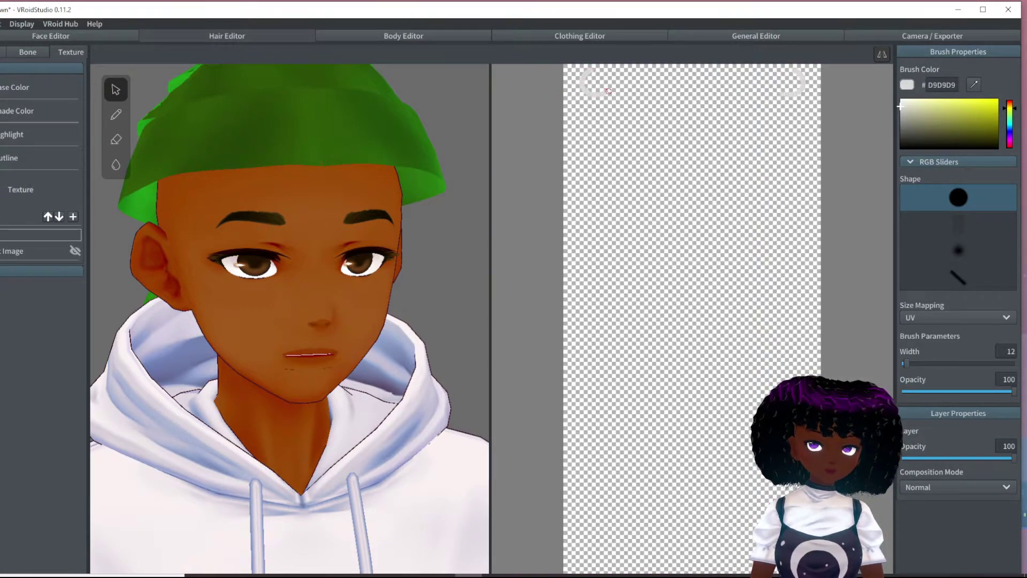
- Paint mirrored curly loops down both sides of the blank hair texture, and reduce the brush width to 3
mouse_move(608, 91)
left_mouse_down()
mouse_move(594, 161)
mouse_move(621, 241)
mouse_move(554, 375)
mouse_move(559, 450)
mouse_move(588, 495)
mouse_move(595, 547)
mouse_move(635, 435)
mouse_move(580, 72)
mouse_move(591, 428)
left_mouse_up()
left_click_drag(907, 363, 902, 362)
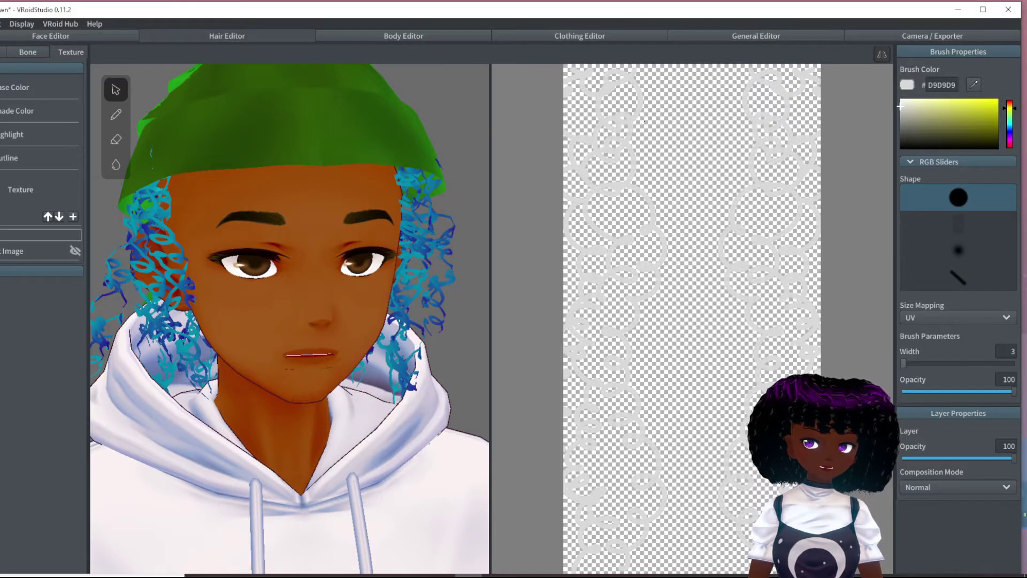
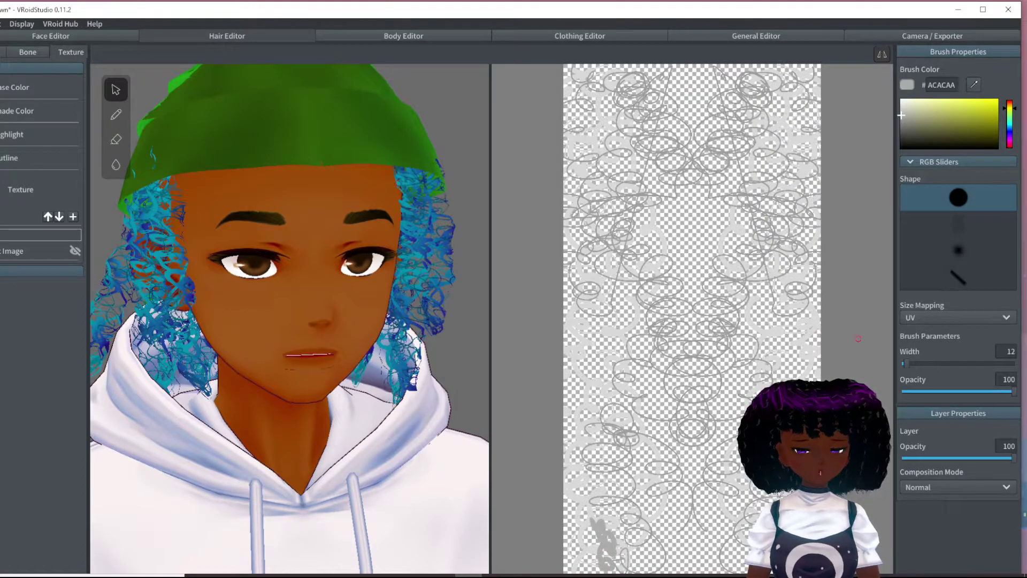
- Set the brush width to 6 and paint more curly loops over the texture's open gaps
left_click(903, 362)
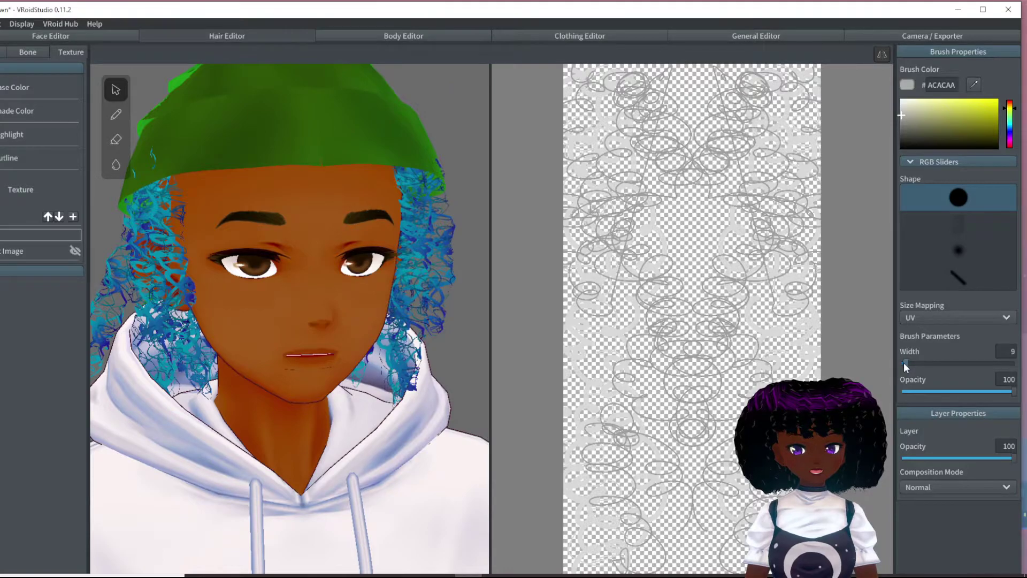
- Add a blank texture layer beneath the curly loops, hide the curl layer and select the blank one
left_click(74, 216)
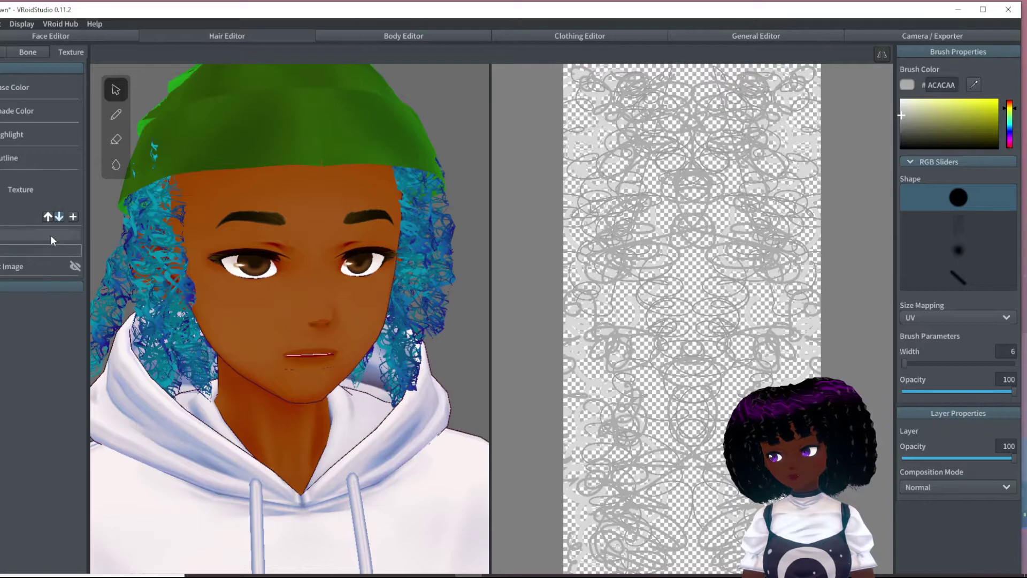
right_click(73, 235)
left_click(86, 242)
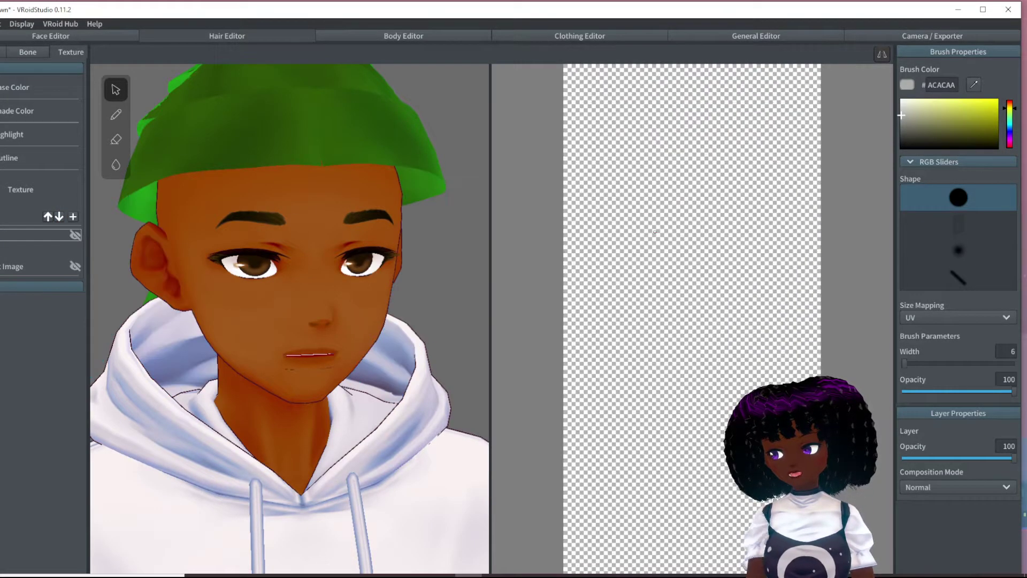
left_click(37, 251)
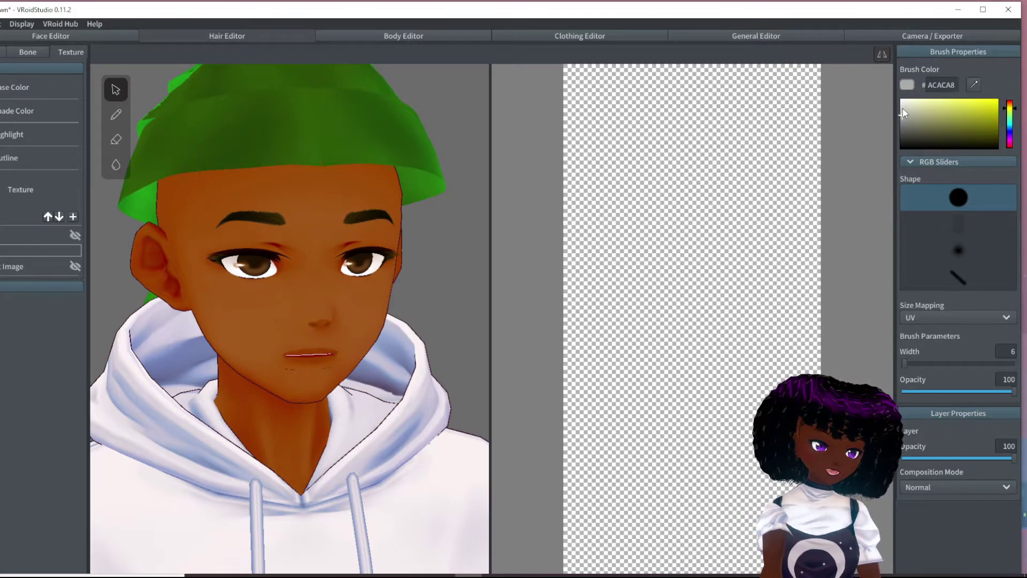
- Fill most of the blank layer with light grey EFEFEF using a brush width of 300
left_click_drag(903, 108, 901, 102)
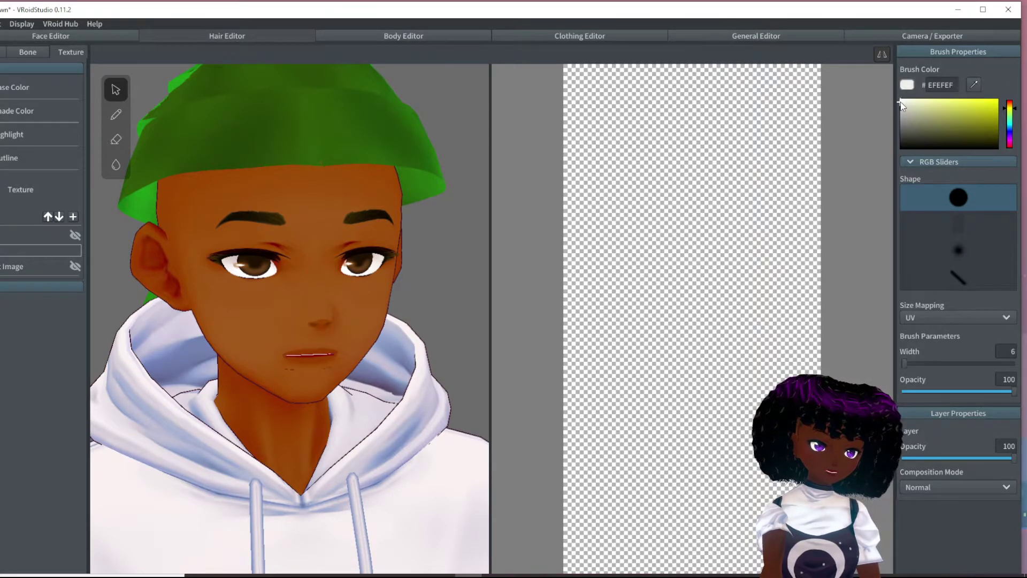
left_click_drag(939, 364, 1014, 363)
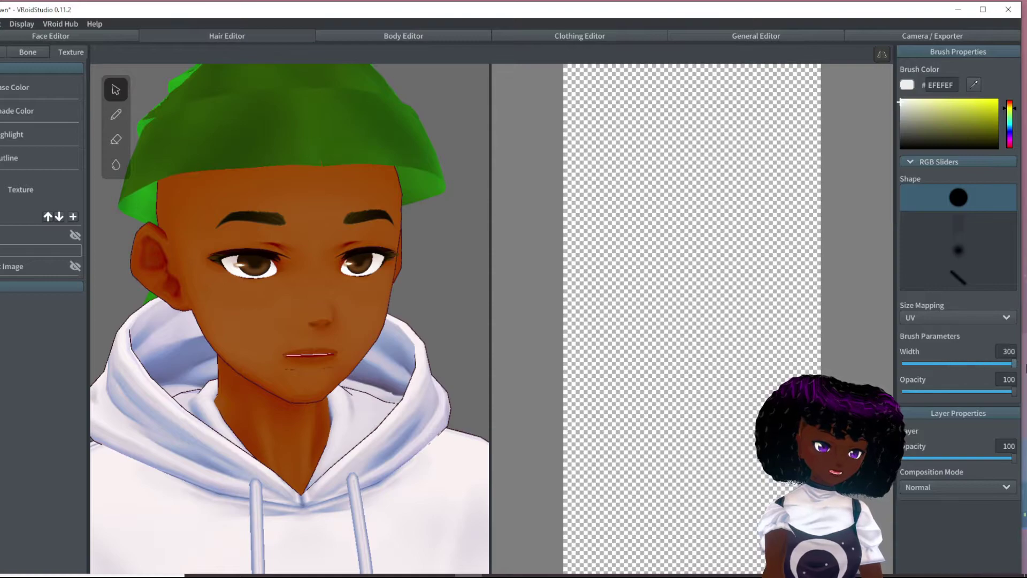
mouse_move(688, 126)
left_mouse_down()
mouse_move(708, 134)
mouse_move(654, 367)
mouse_move(709, 487)
mouse_move(669, 575)
left_mouse_up()
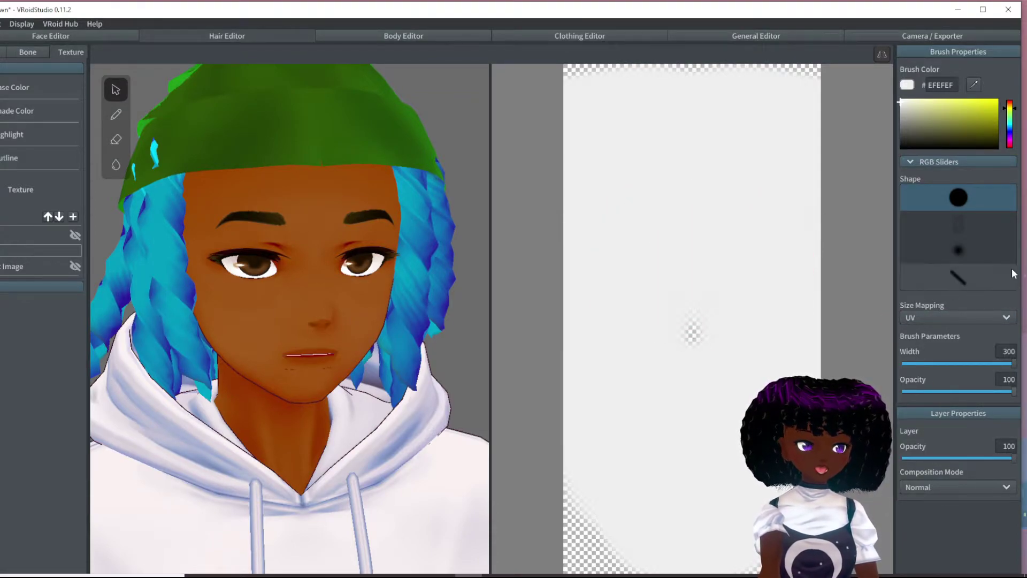
- Fade out the lower end of the light grey fill by erasing with the soft brush at opacity 43
left_click(995, 250)
left_click_drag(1012, 391, 950, 391)
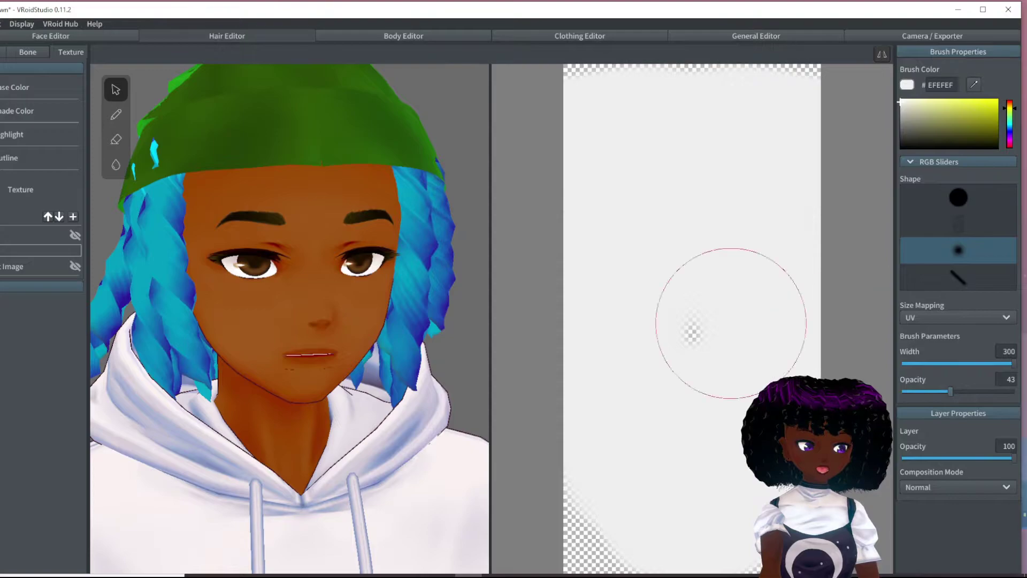
left_click(115, 139)
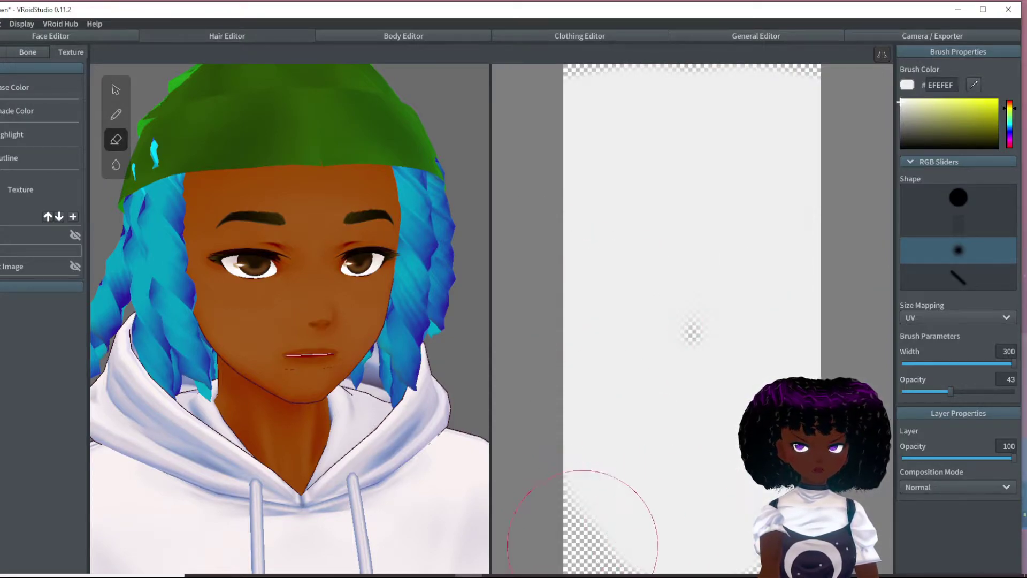
left_click_drag(583, 545, 522, 479)
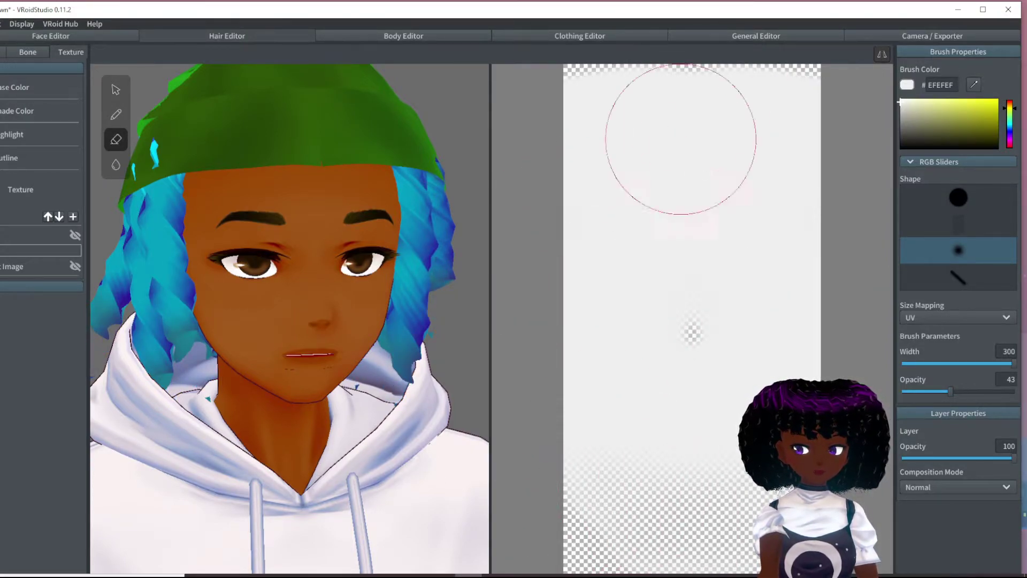
left_click_drag(635, 443, 711, 574)
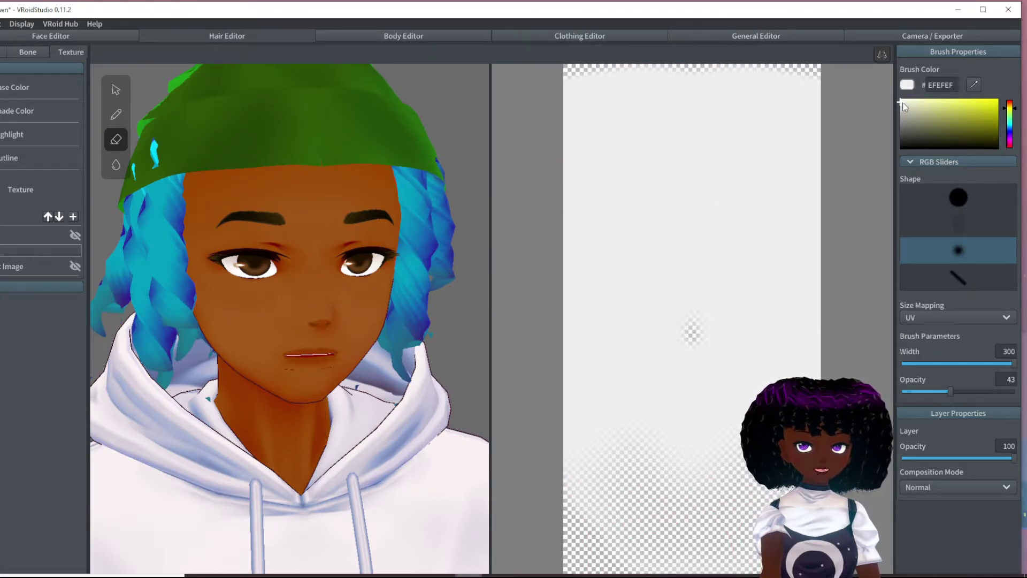
- Paint soft 9B9B98 shading across the upper and lower parts of the base layer, undoing the mistaken erasing at its upper end
left_click(904, 120)
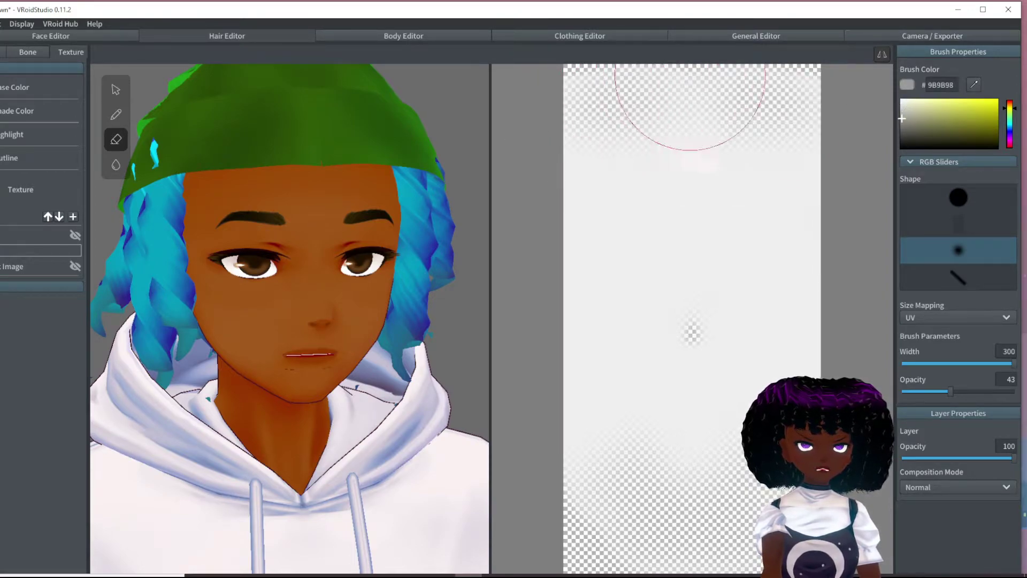
key("ctrl+z")
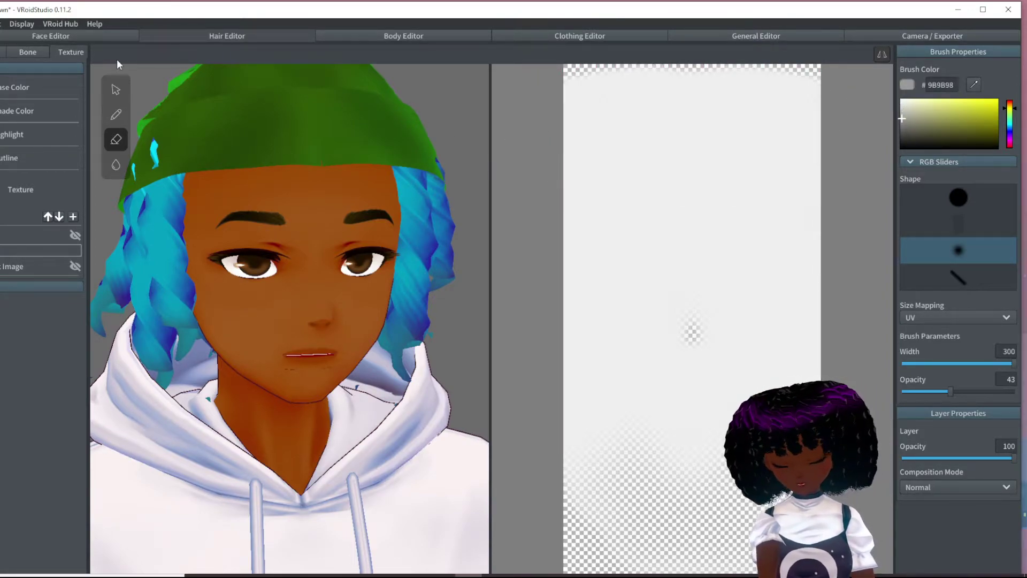
left_click(117, 114)
mouse_move(619, 72)
left_mouse_down()
mouse_move(780, 114)
mouse_move(570, 56)
mouse_move(642, 49)
mouse_move(615, 179)
mouse_move(830, 184)
left_mouse_up()
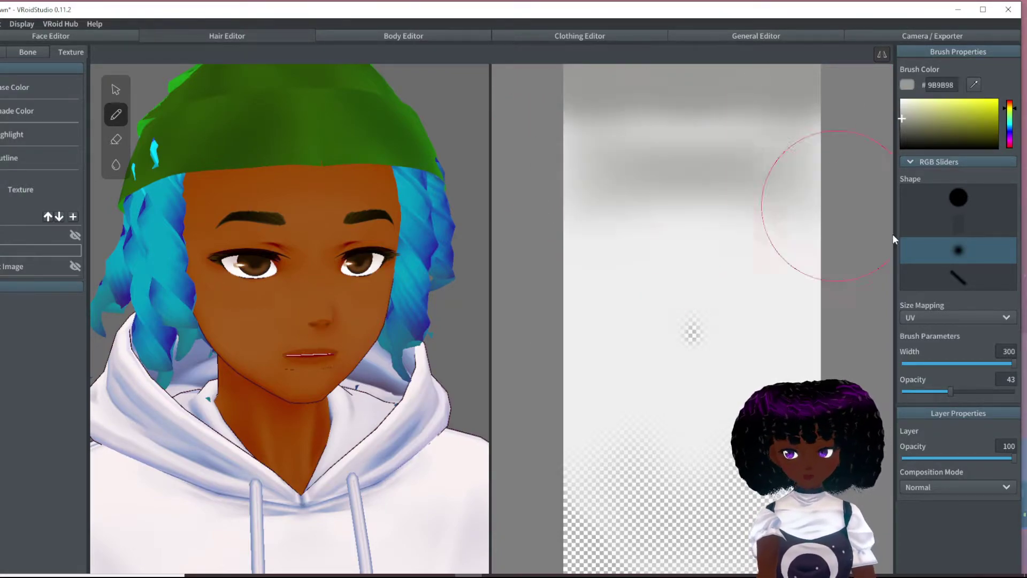
mouse_move(603, 501)
left_mouse_down()
mouse_move(601, 428)
mouse_move(666, 492)
left_mouse_up()
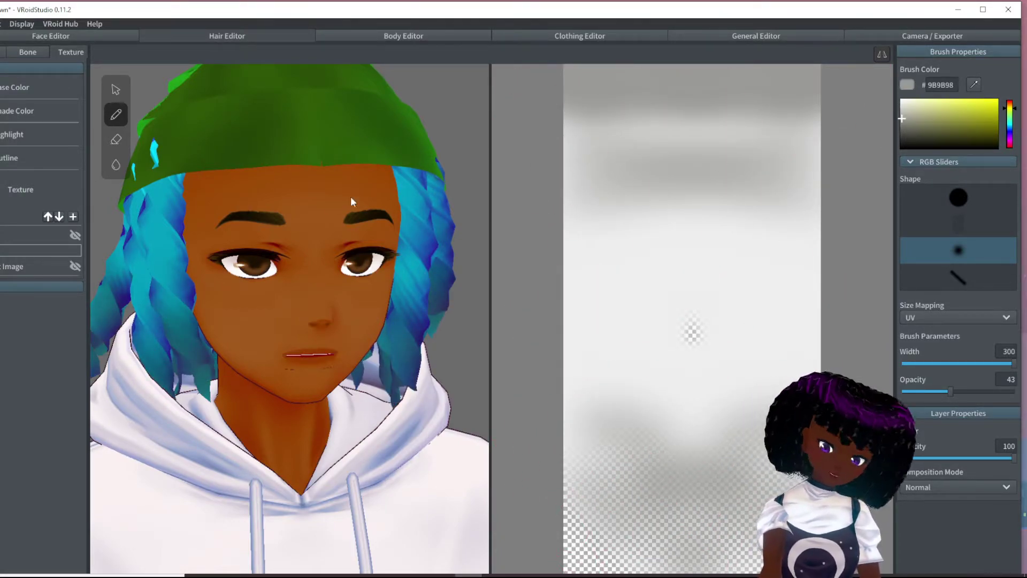
- Make the hidden curl layer visible again over the shaded base layer
right_click(76, 236)
left_click(102, 242)
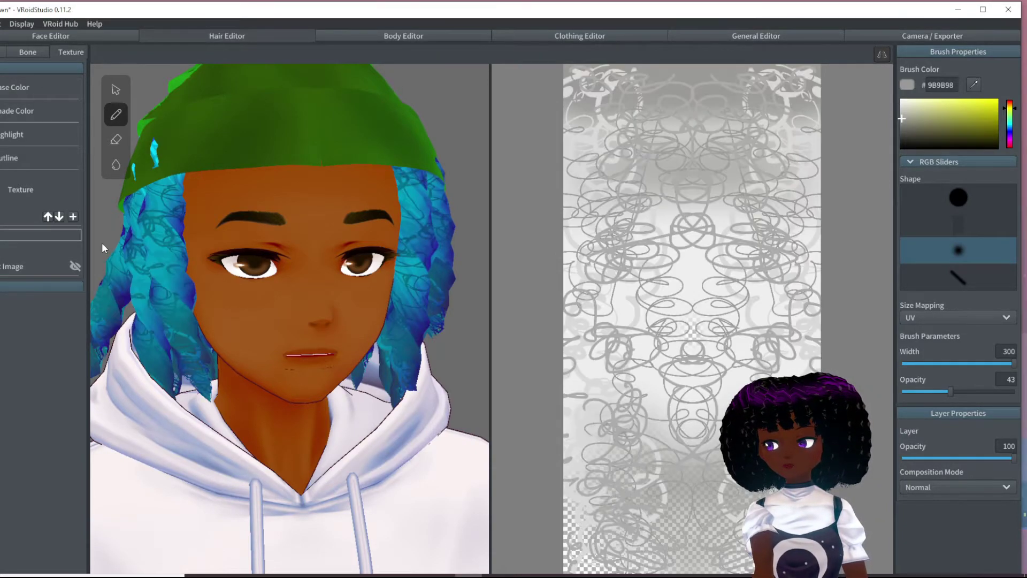
mouse_move(464, 288)
right_mouse_down()
mouse_move(370, 280)
mouse_move(470, 288)
right_mouse_up()
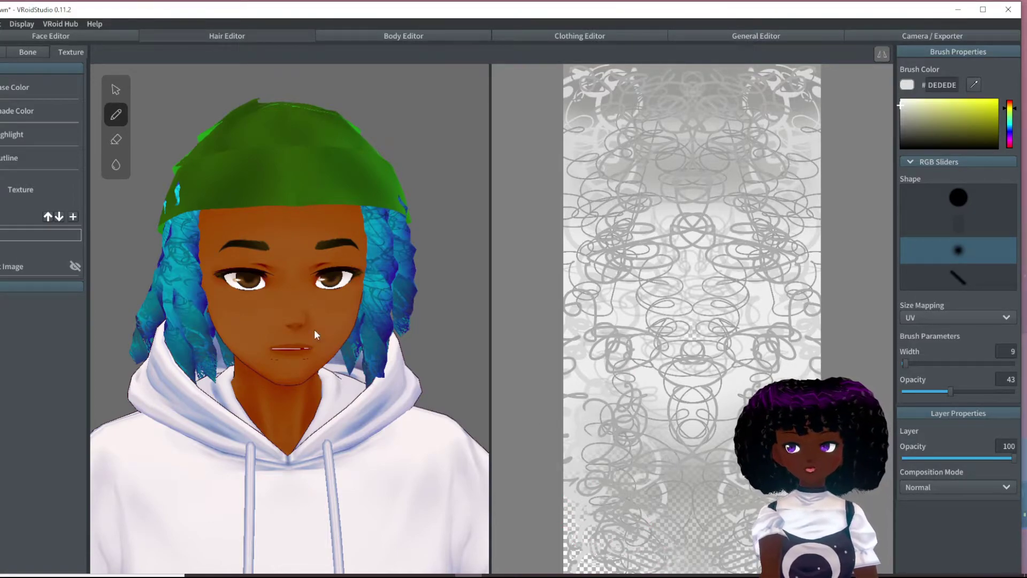
- Change the hair material's base colour from cyan to dark brown 2F1F01
left_click(2, 89)
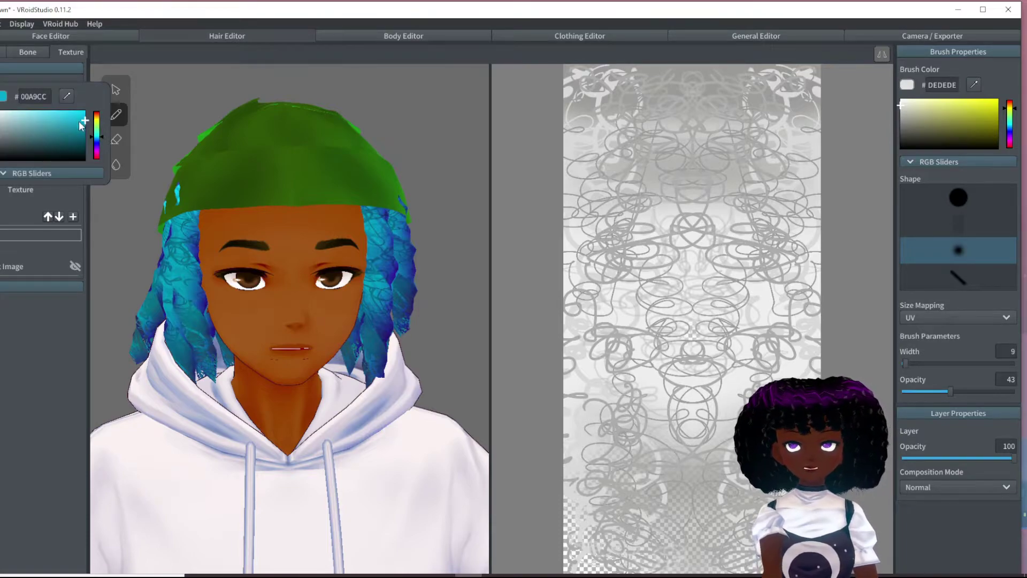
left_click_drag(78, 125, 84, 150)
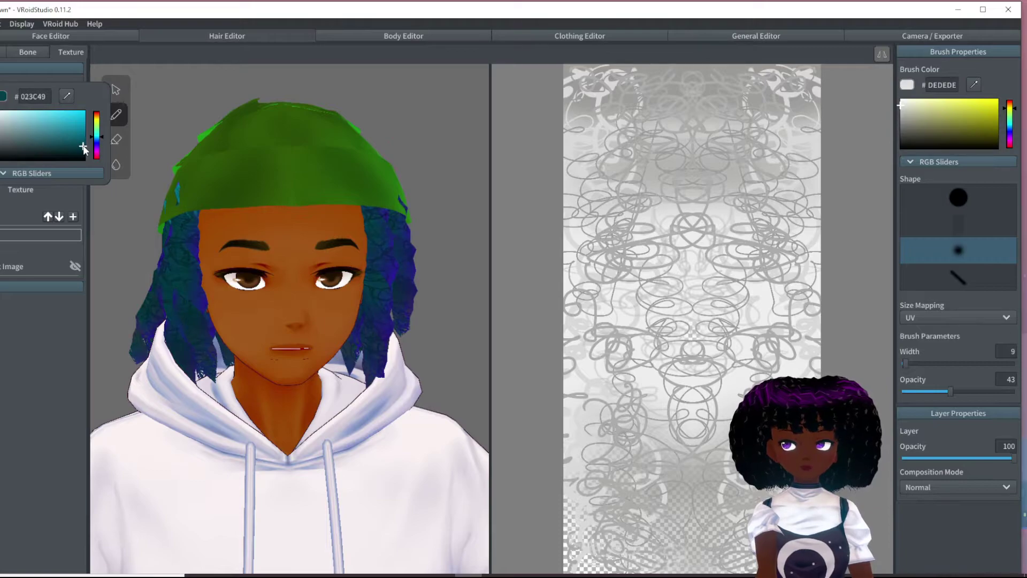
left_click(72, 133)
left_click(98, 119)
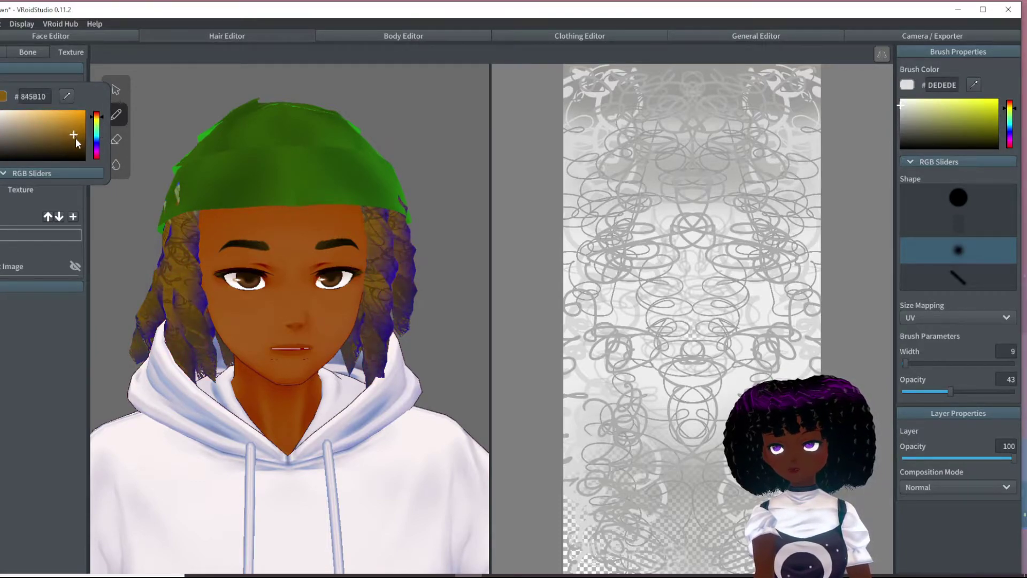
left_click_drag(75, 138, 83, 151)
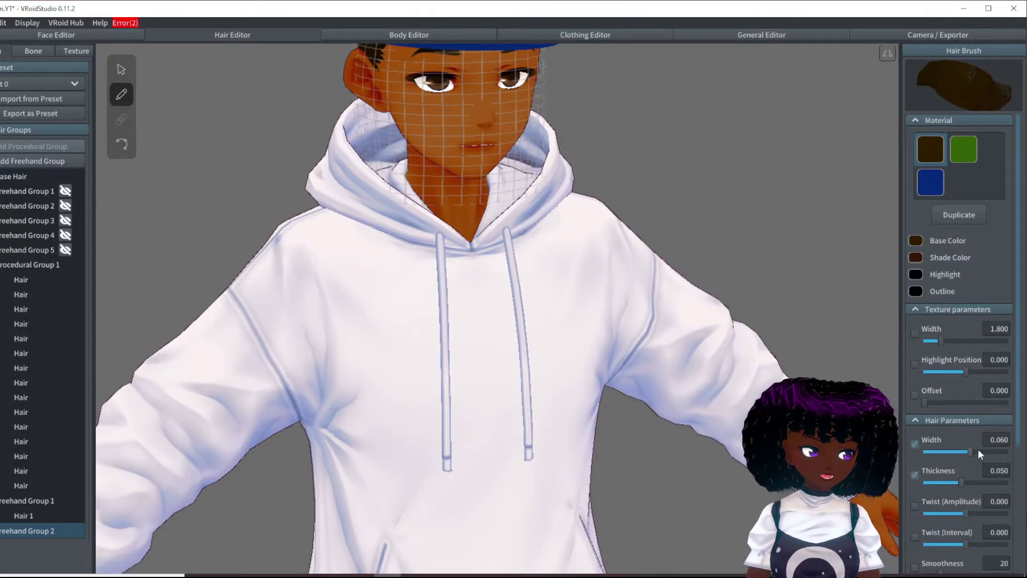
- Reshape the hair brush's Fluffy curve into a flatter, wider arch that stays thick close to the tip
scroll(978, 447, "down", 3)
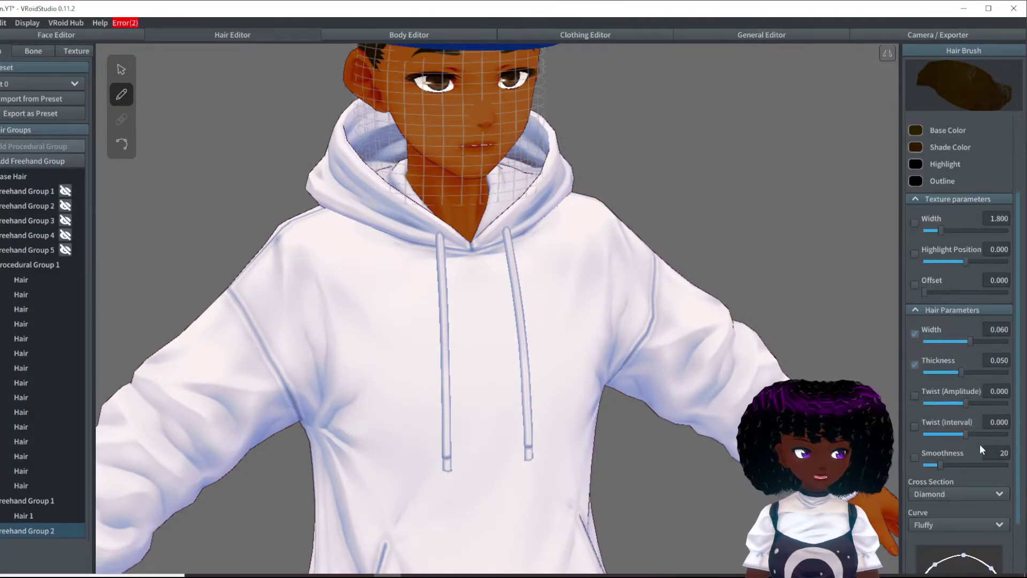
scroll(980, 444, "down", 3)
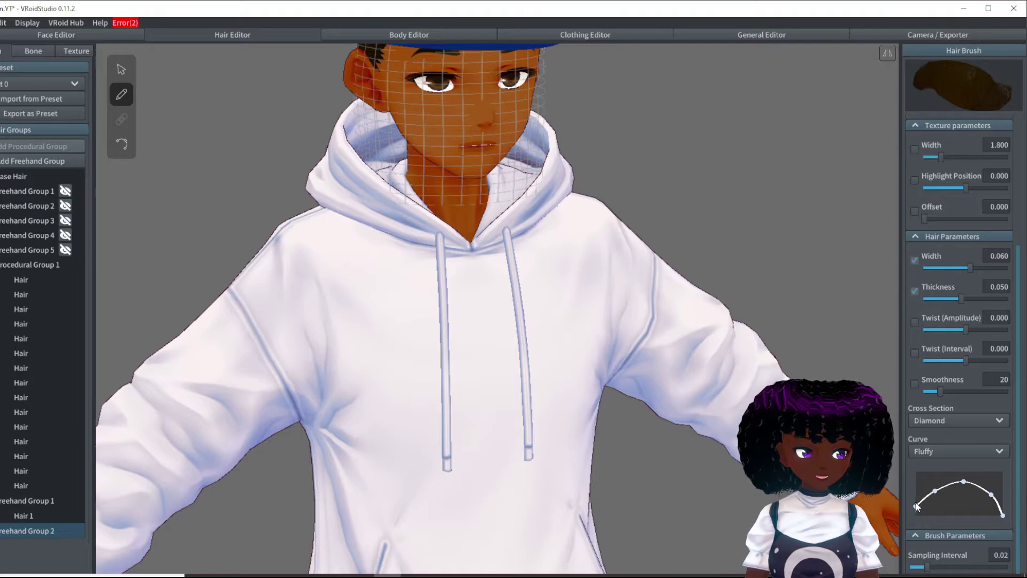
mouse_move(916, 504)
left_mouse_down()
mouse_move(916, 496)
mouse_move(915, 505)
left_mouse_up()
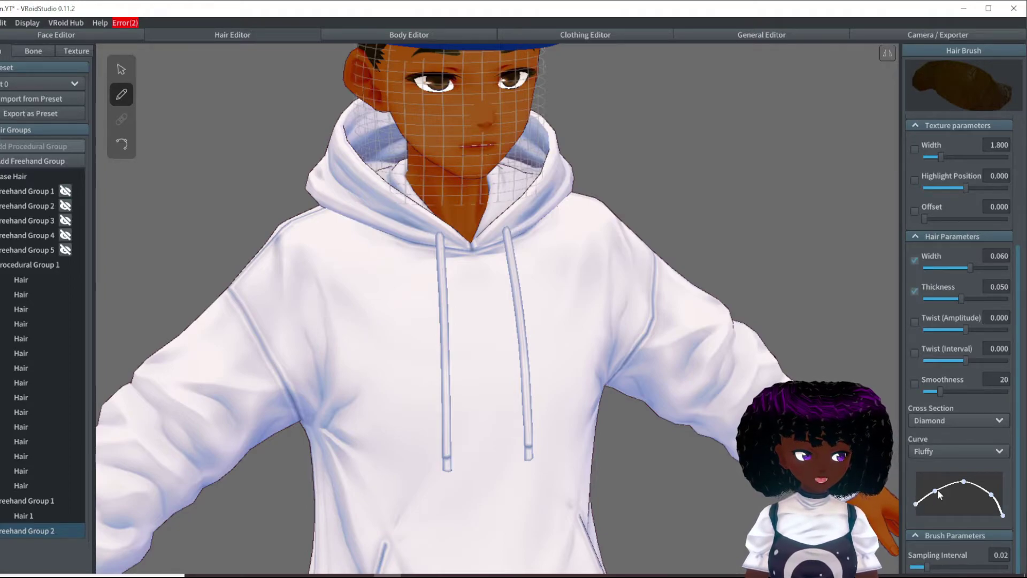
left_click_drag(964, 483, 997, 496)
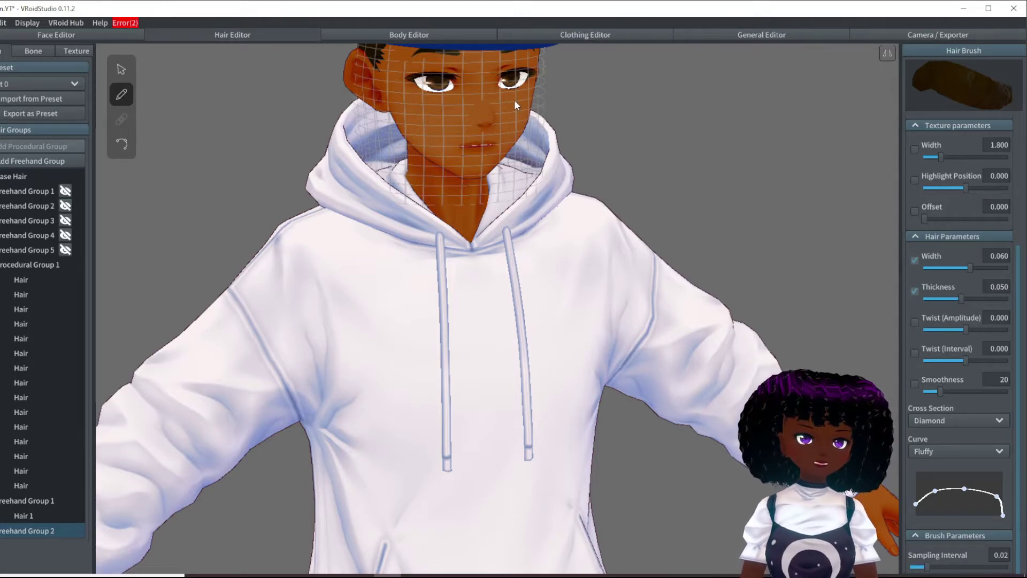
- Draw mirrored hair strands in Freehand Group 2 from under the cap down the side and back of the head
right_click_drag(662, 176, 515, 83)
mouse_move(645, 210)
right_mouse_down()
mouse_move(650, 193)
mouse_move(647, 216)
right_mouse_up()
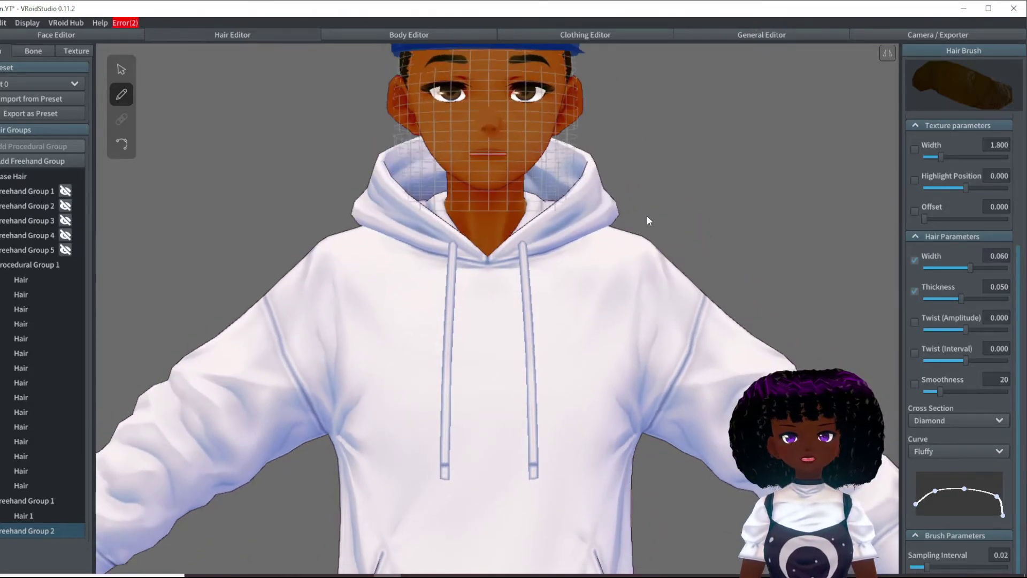
right_click_drag(319, 105, 483, 89)
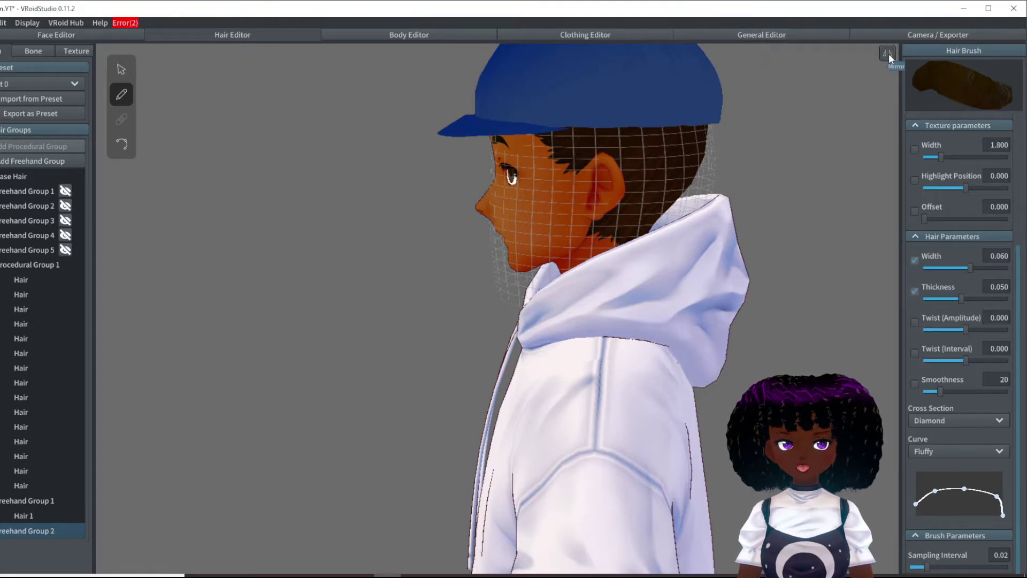
left_click_drag(591, 119, 585, 279)
left_click_drag(622, 116, 640, 256)
mouse_move(667, 154)
right_mouse_down()
mouse_move(531, 188)
mouse_move(640, 268)
mouse_move(486, 300)
mouse_move(595, 238)
right_mouse_up()
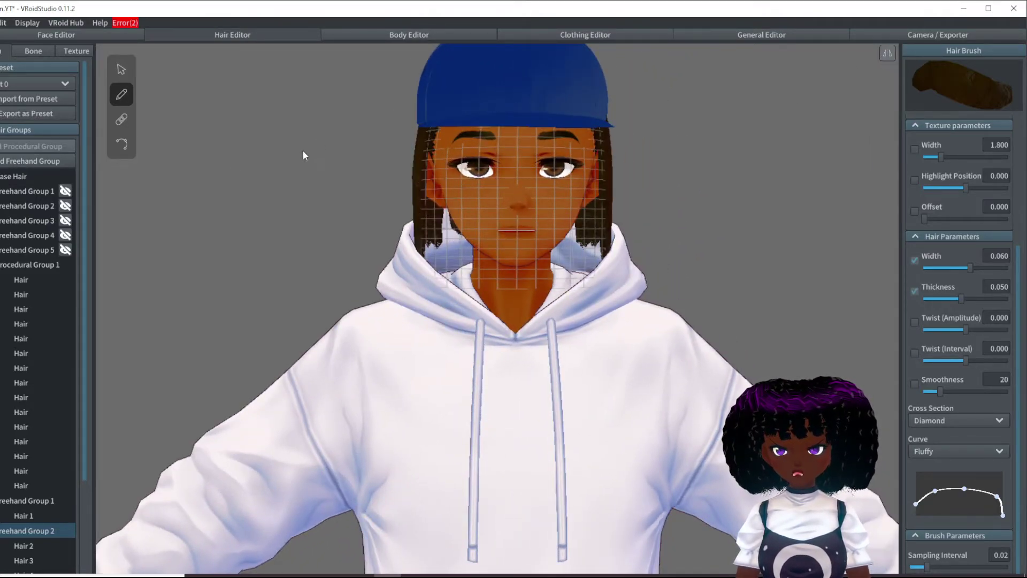
- Set the hair brush thickness to 0.032 and give Freehand Group 2 width scale 0.722, thickness scale 1.167 and twist amplitude 3.781
right_click_drag(304, 155, 177, 128)
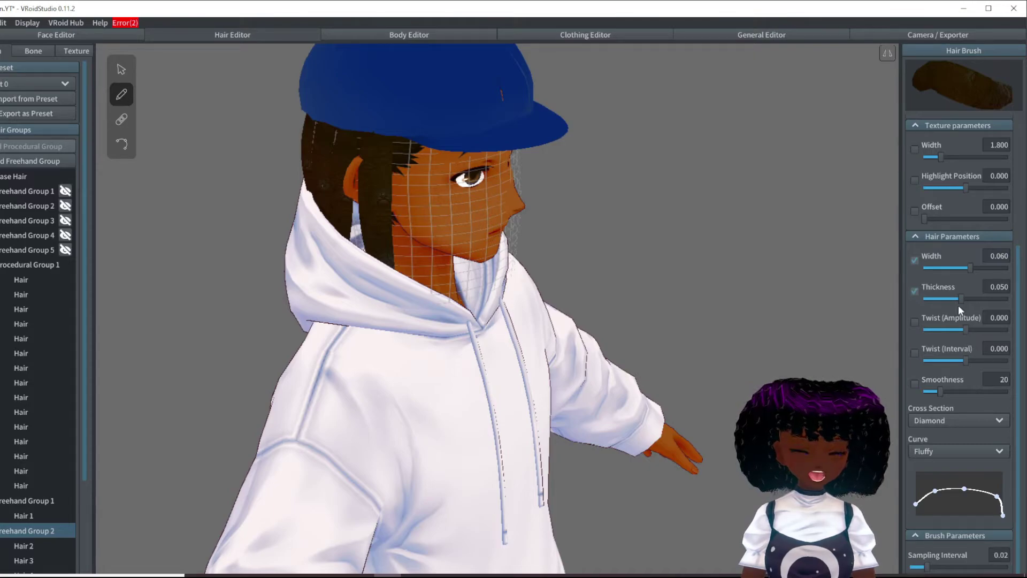
left_click_drag(961, 299, 945, 298)
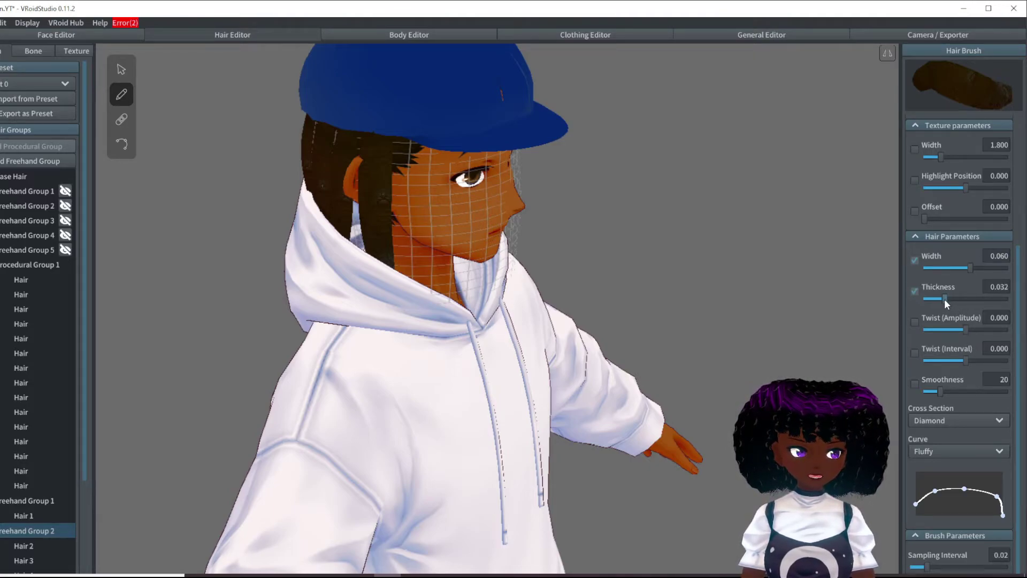
left_click(48, 530)
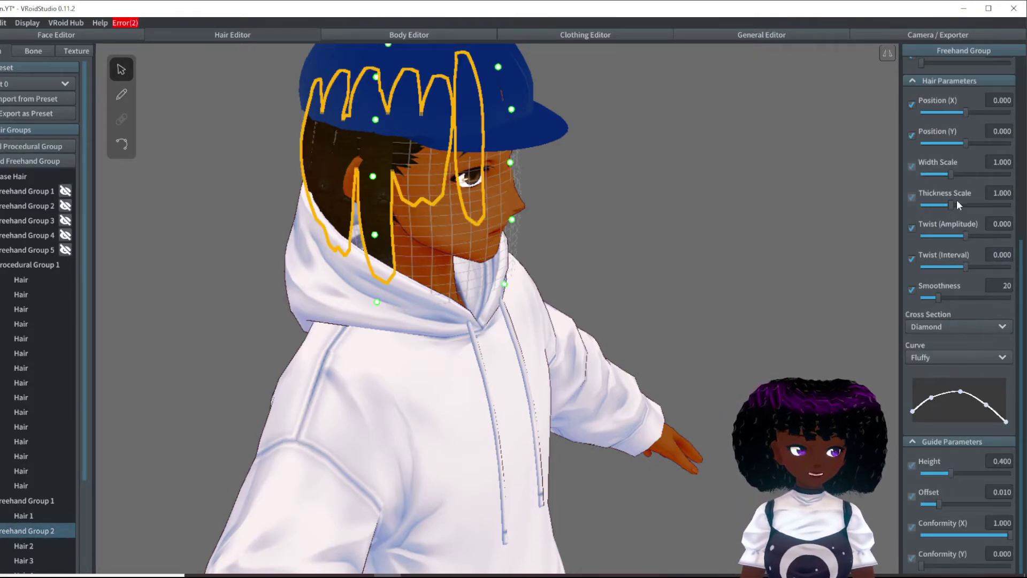
left_click_drag(952, 203, 933, 205)
left_click_drag(966, 236, 1004, 236)
left_click_drag(933, 204, 955, 201)
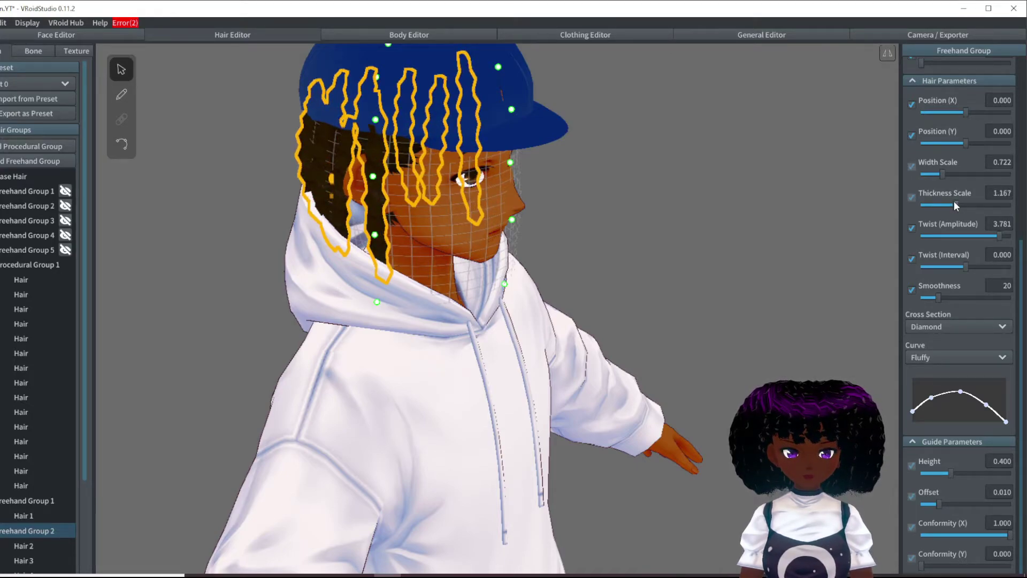
left_click(712, 194)
right_click_drag(711, 193, 637, 120)
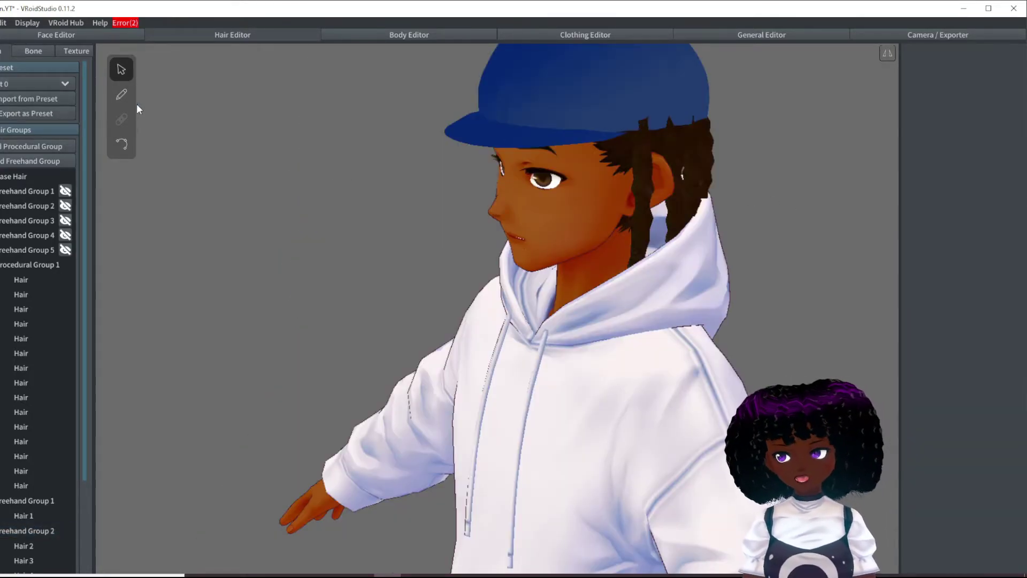
- Reshape the front side strand, Hair 2, along its length from under the cap down to the hood
left_click(122, 143)
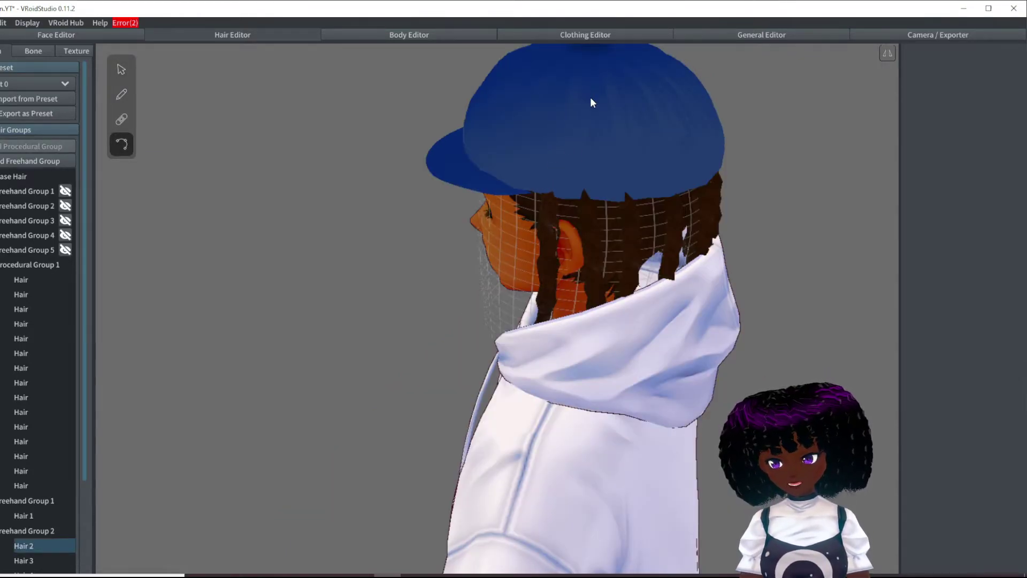
left_click_drag(590, 97, 541, 344)
mouse_move(541, 344)
right_mouse_down()
mouse_move(564, 197)
mouse_move(551, 221)
right_mouse_up()
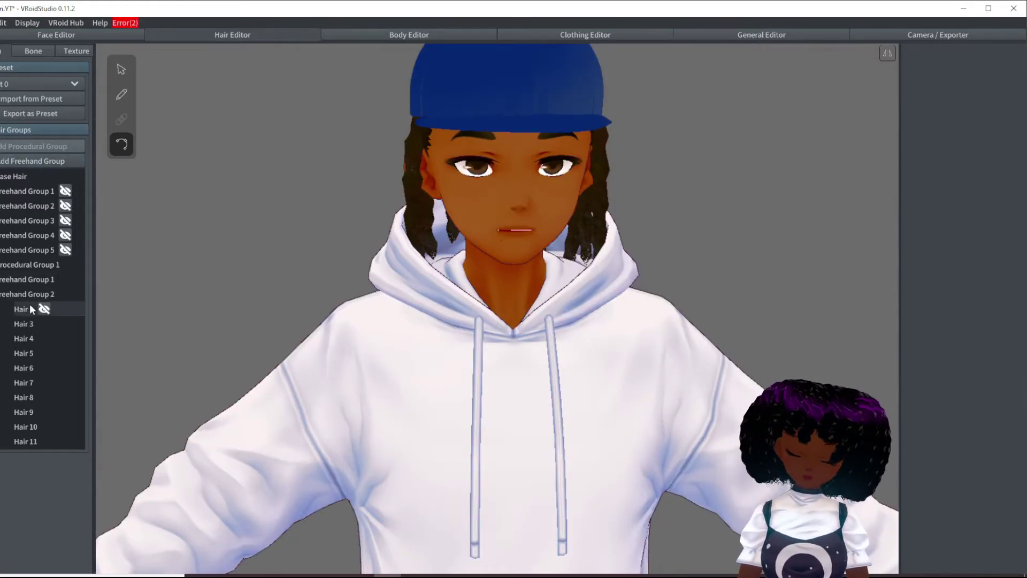
- Add another freehand hair group and pull its guide mesh closer around the sides of the face and neck
left_click(24, 161)
right_click_drag(424, 220, 122, 171)
left_click(122, 70)
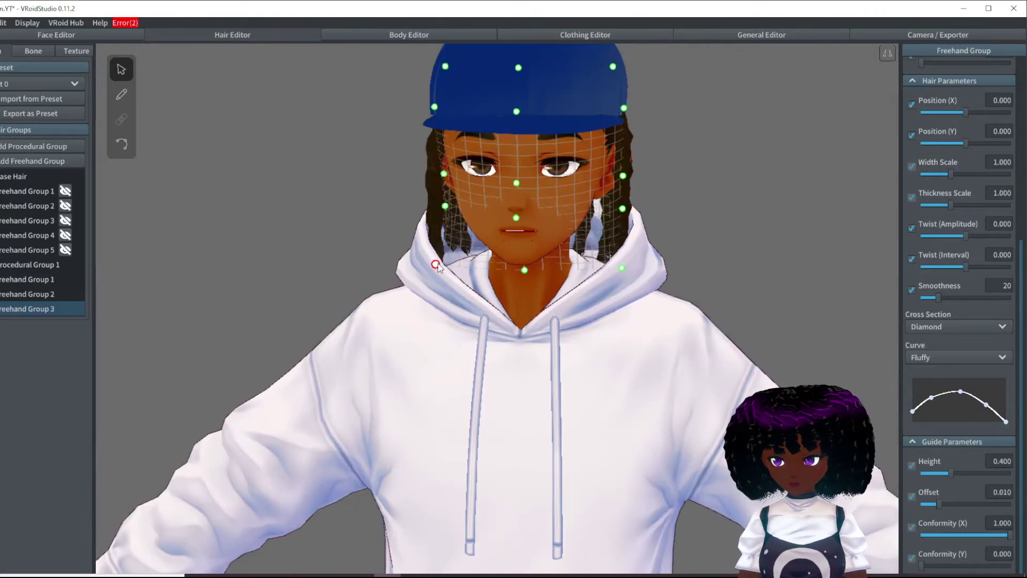
left_click_drag(438, 264, 463, 264)
left_click_drag(622, 267, 582, 266)
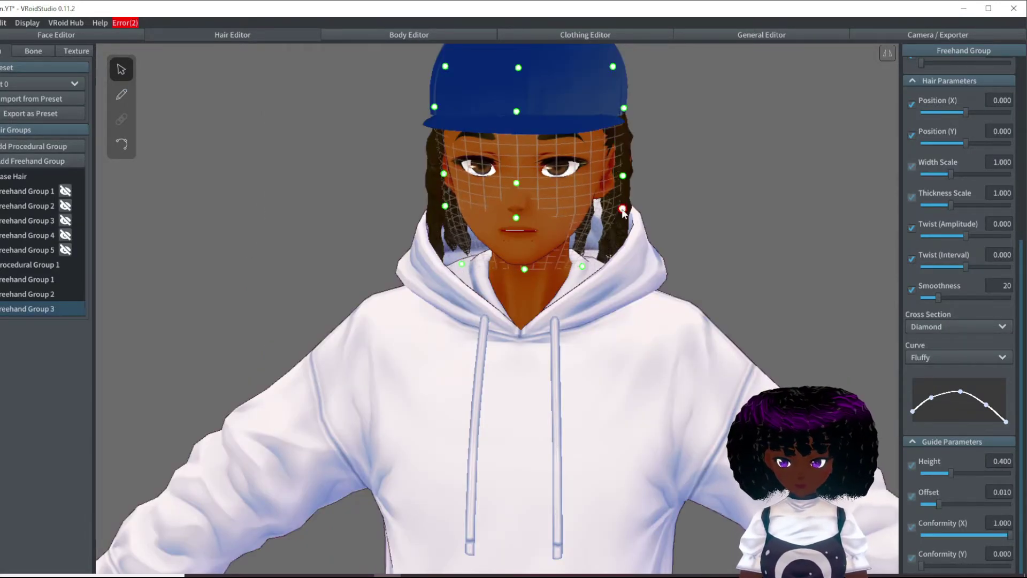
left_click_drag(623, 209, 611, 211)
left_click_drag(622, 176, 612, 180)
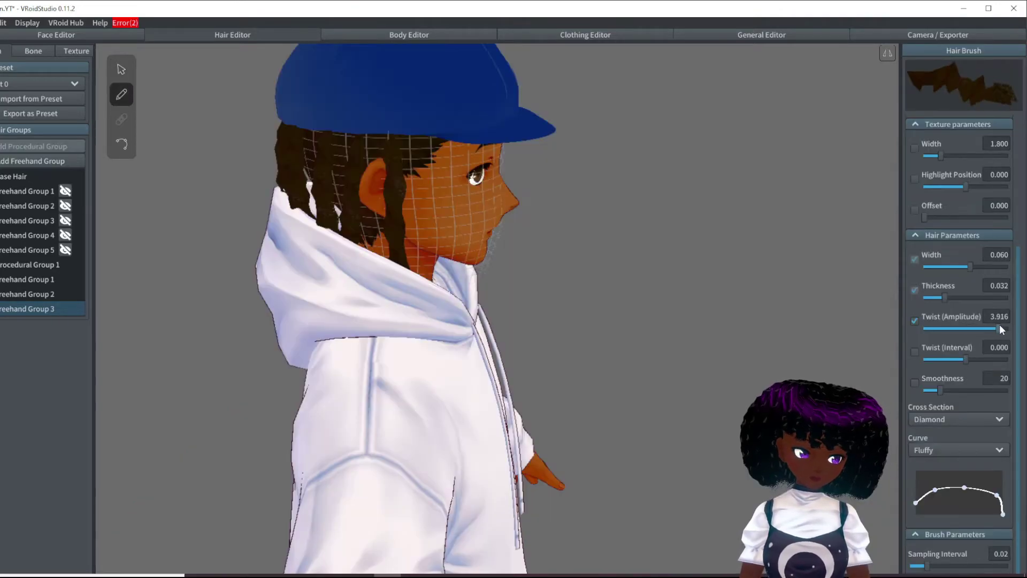
- Set the hair brush to width 0.031, thickness 0.042 and twist amplitude 4.314, and draw strands under the cap in the new group
mouse_move(970, 266)
left_mouse_down()
mouse_move(945, 267)
mouse_move(956, 297)
left_mouse_up()
left_click_drag(352, 220, 354, 233)
left_click_drag(366, 140, 371, 249)
right_click_drag(342, 230, 406, 230)
left_click_drag(406, 157, 405, 262)
left_click_drag(361, 156, 358, 258)
right_click_drag(327, 228, 386, 230)
left_click_drag(527, 206, 522, 245)
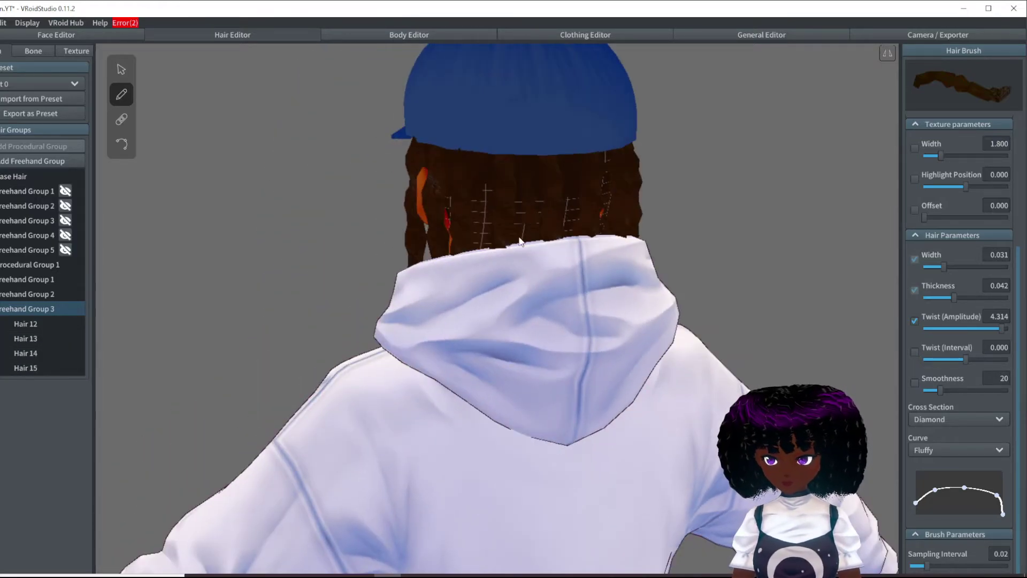
- Draw additional twisted strands from under the cap down to the hood to fill gaps at the back
left_click_drag(577, 140, 556, 214)
right_click_drag(557, 214, 539, 227)
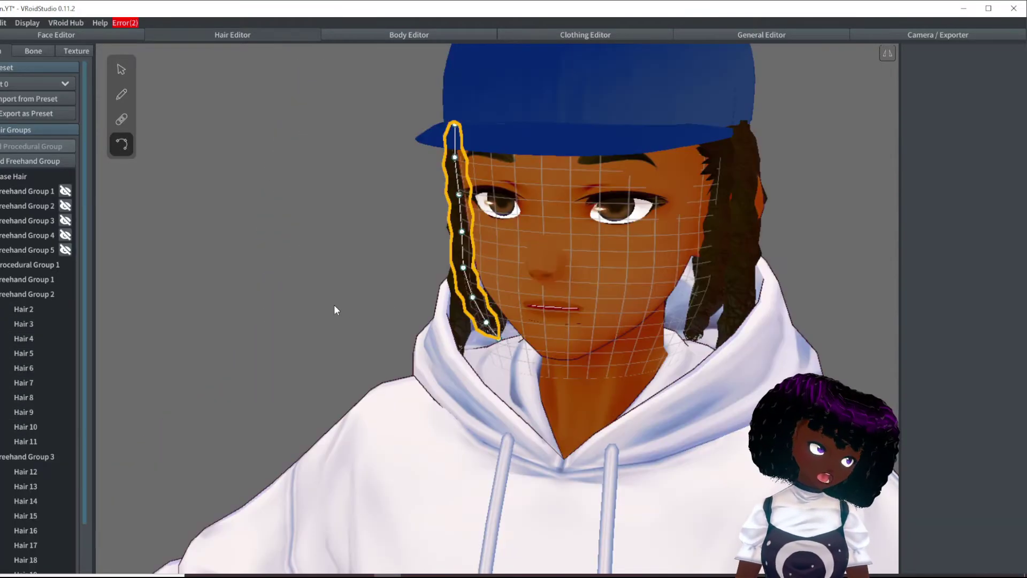
scroll(332, 306, "down", 2)
left_click(328, 306)
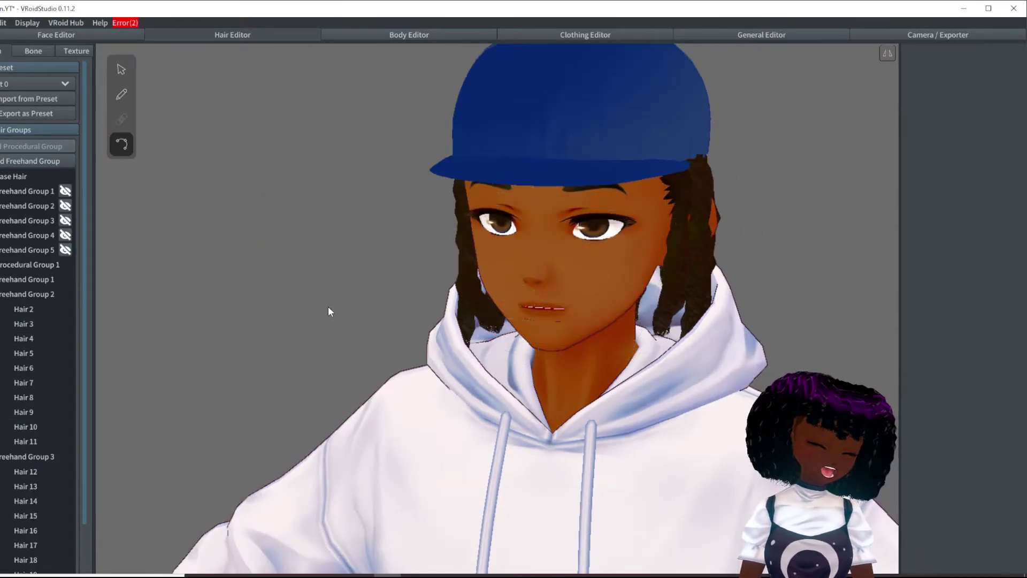
right_click_drag(535, 315, 490, 289)
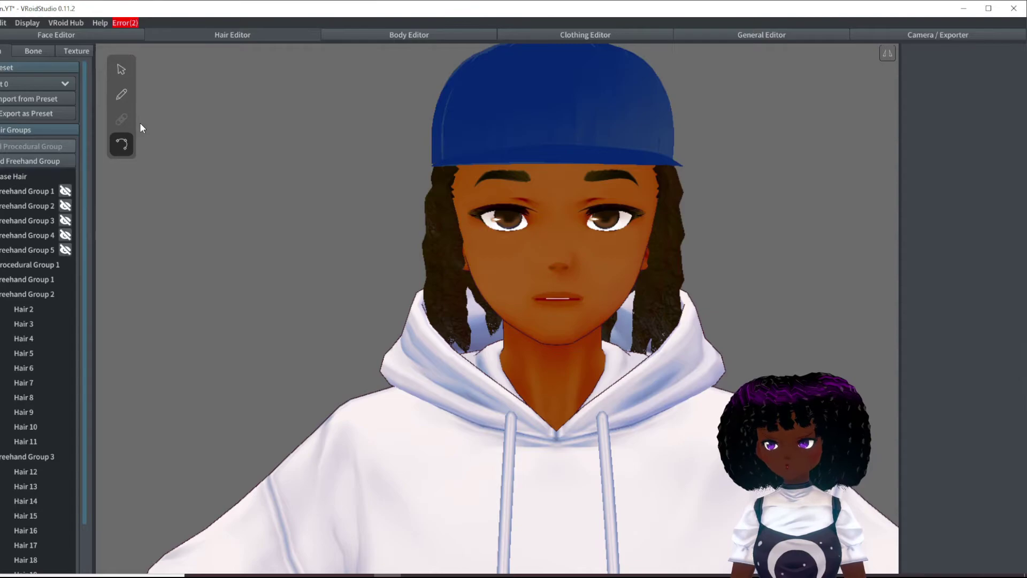
- Create a bone group for the front side strand with a bone count of 3 and fixed point 0.06
left_click(38, 52)
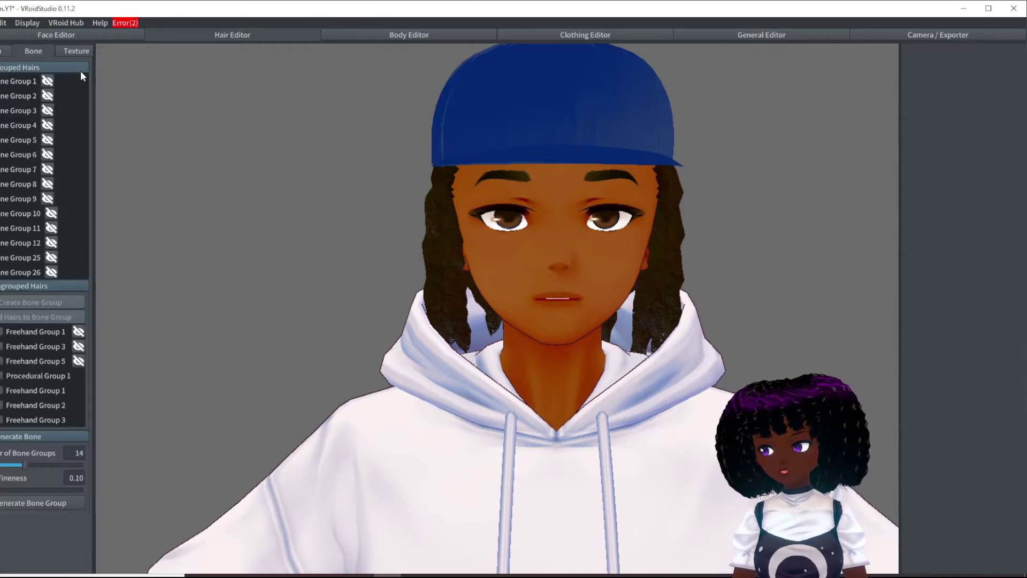
right_click_drag(299, 268, 449, 304)
left_click(450, 305)
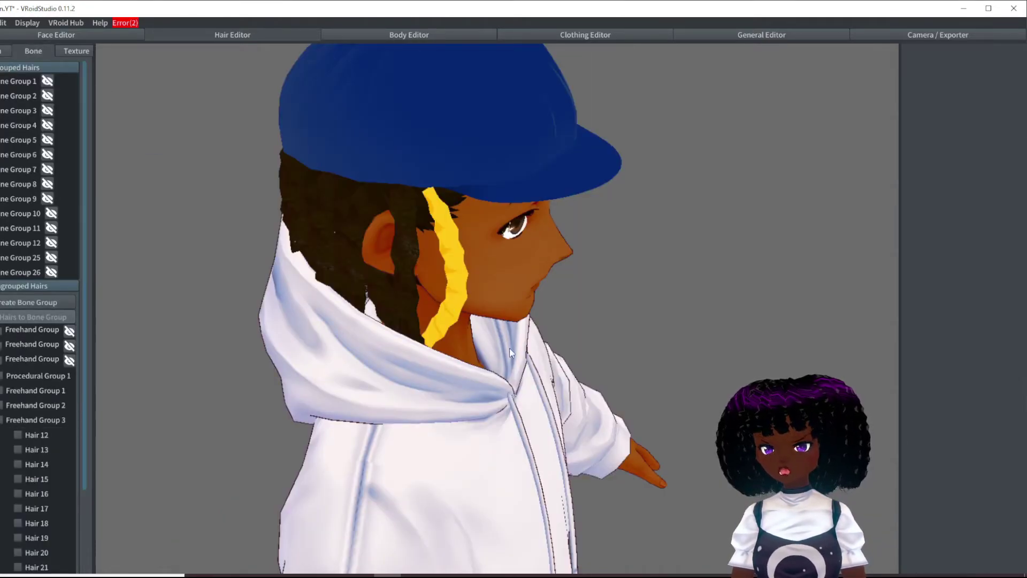
left_click(43, 301)
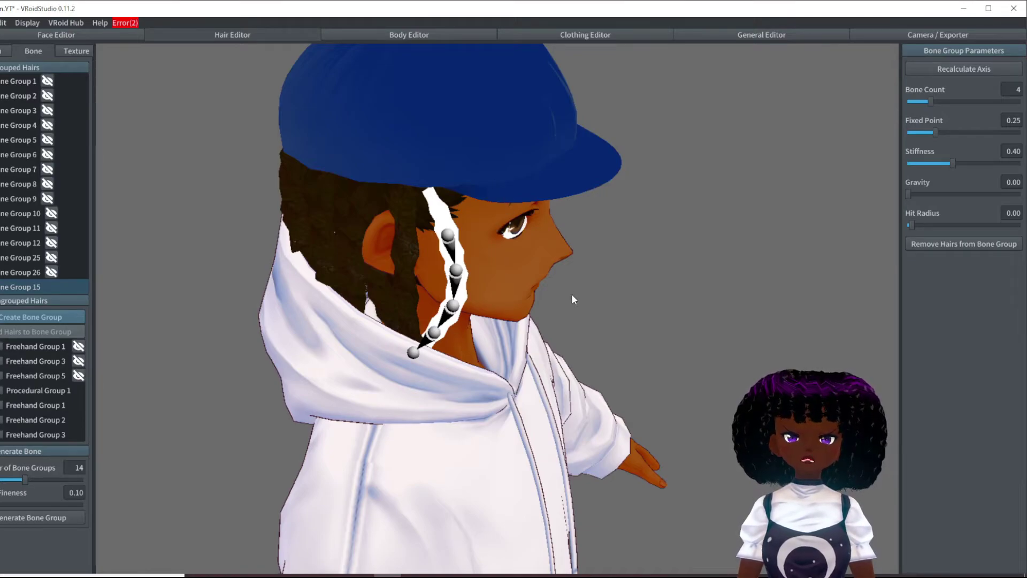
right_click_drag(572, 295, 552, 307)
left_click_drag(930, 101, 919, 102)
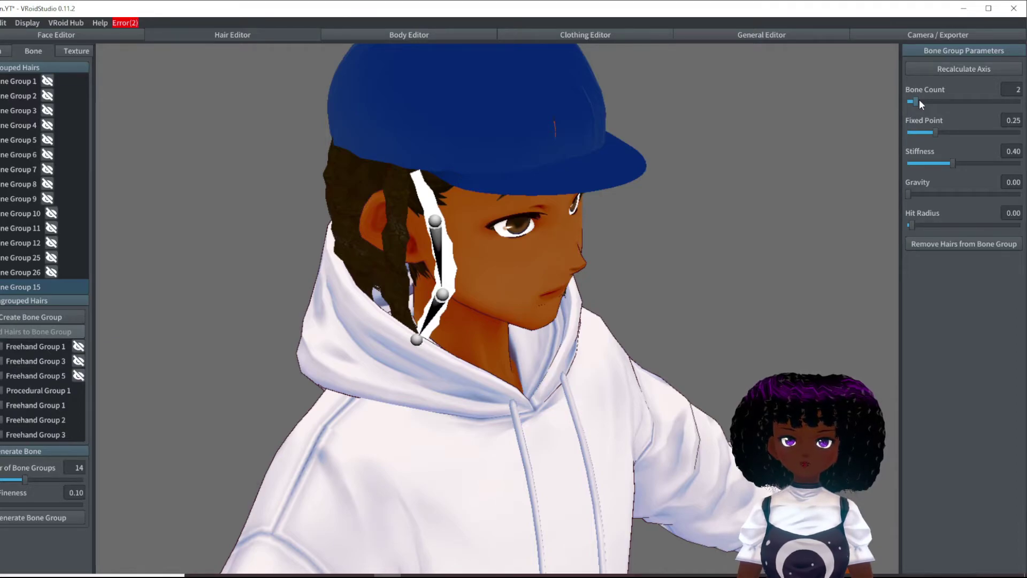
left_click_drag(922, 101, 913, 139)
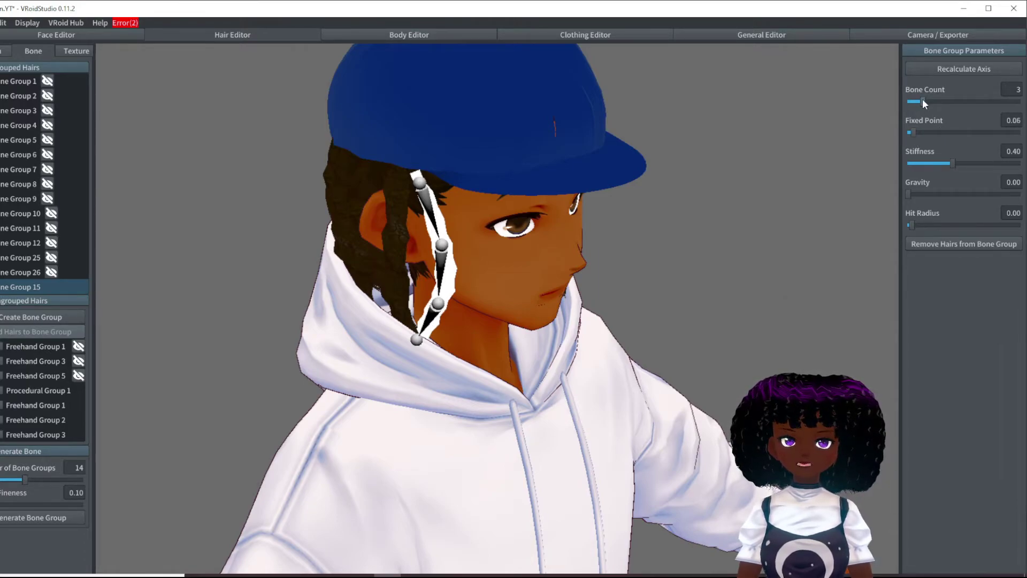
- Create a bone group for the strand just in front of the ear with bone count 2 and fixed point 0.53
right_click_drag(458, 242, 483, 232)
left_click(426, 236)
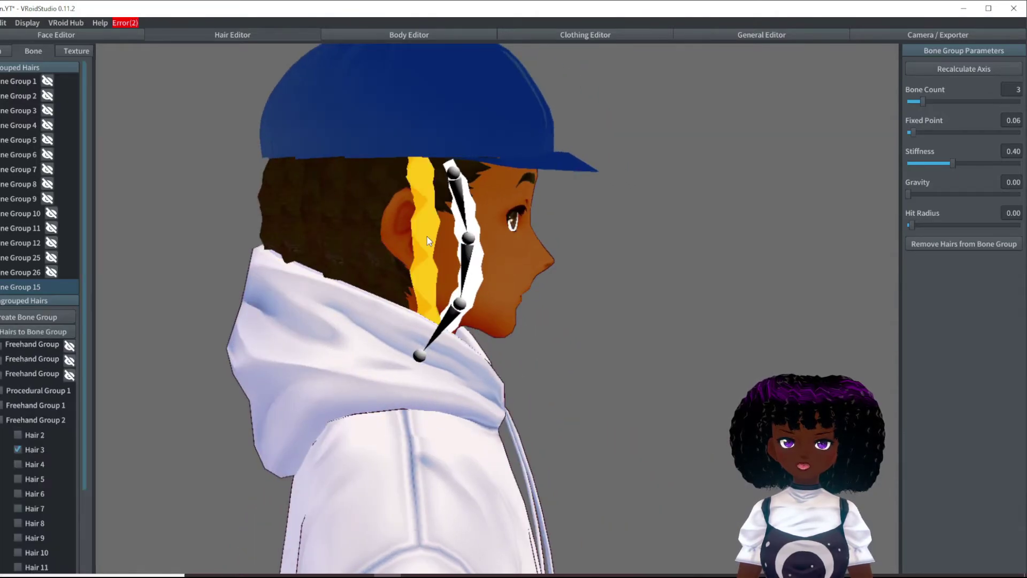
left_click(30, 318)
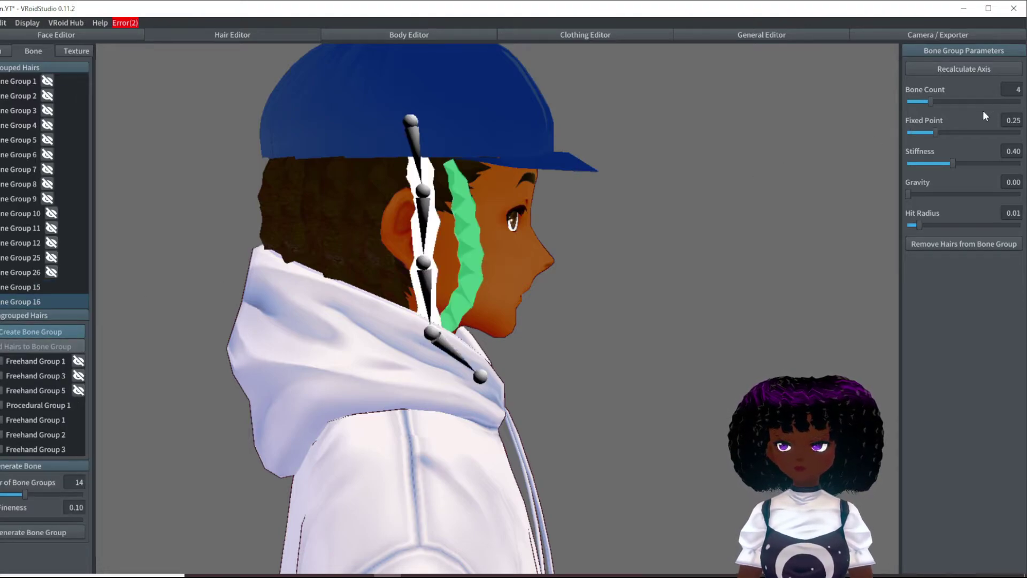
mouse_move(931, 104)
left_mouse_down()
mouse_move(903, 110)
mouse_move(913, 108)
left_mouse_up()
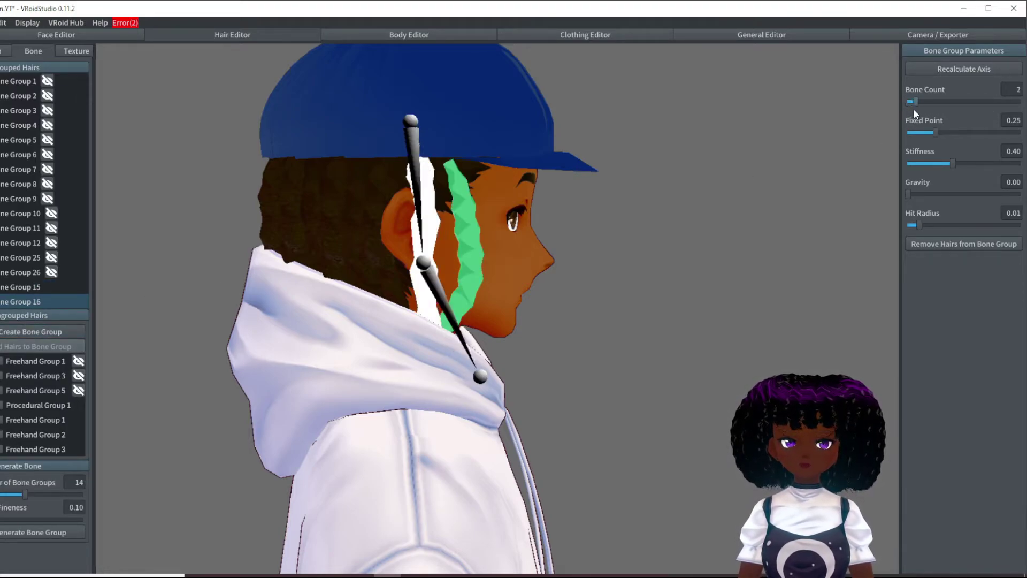
right_click_drag(632, 257, 516, 307)
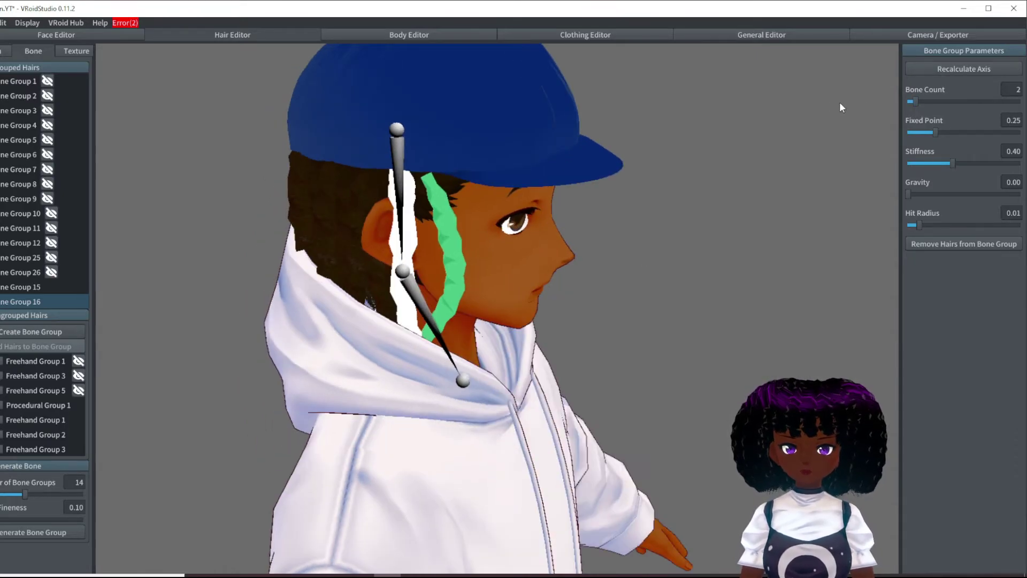
left_click_drag(936, 132, 967, 139)
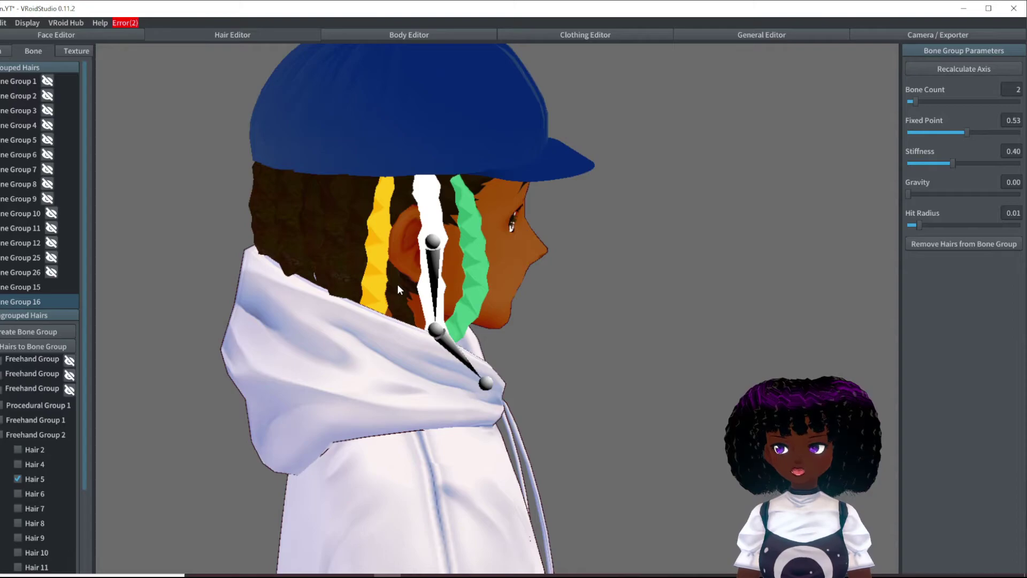
- Group the two strands behind the ear into one bone group and set its bone count to 2
right_click_drag(397, 284, 397, 309)
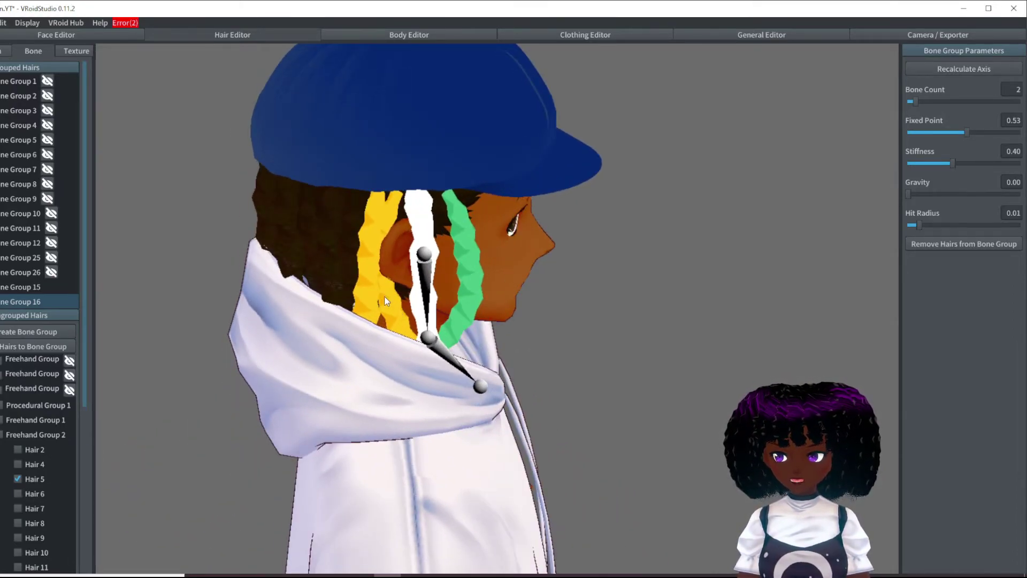
left_click(48, 331)
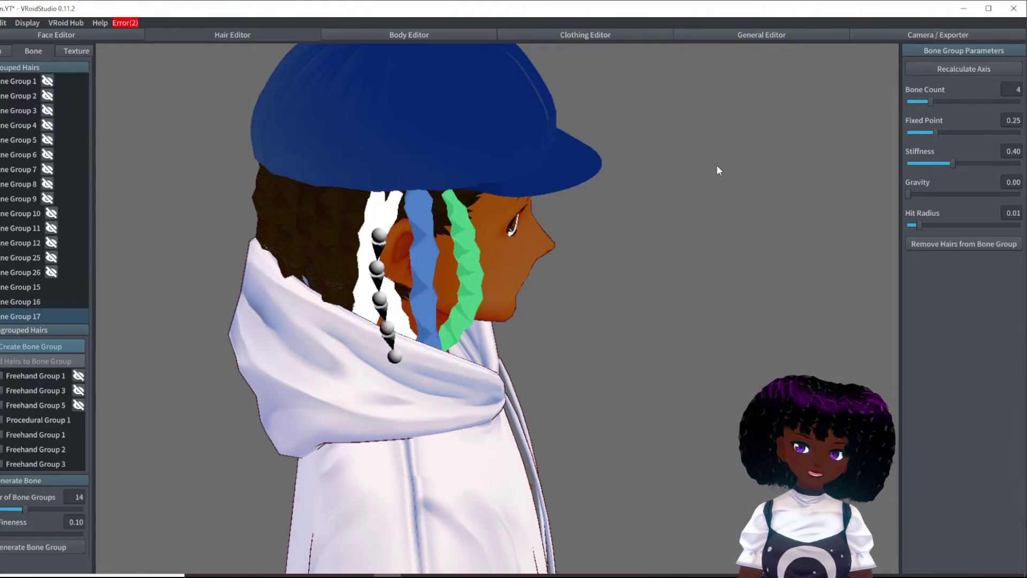
left_click_drag(930, 106, 919, 105)
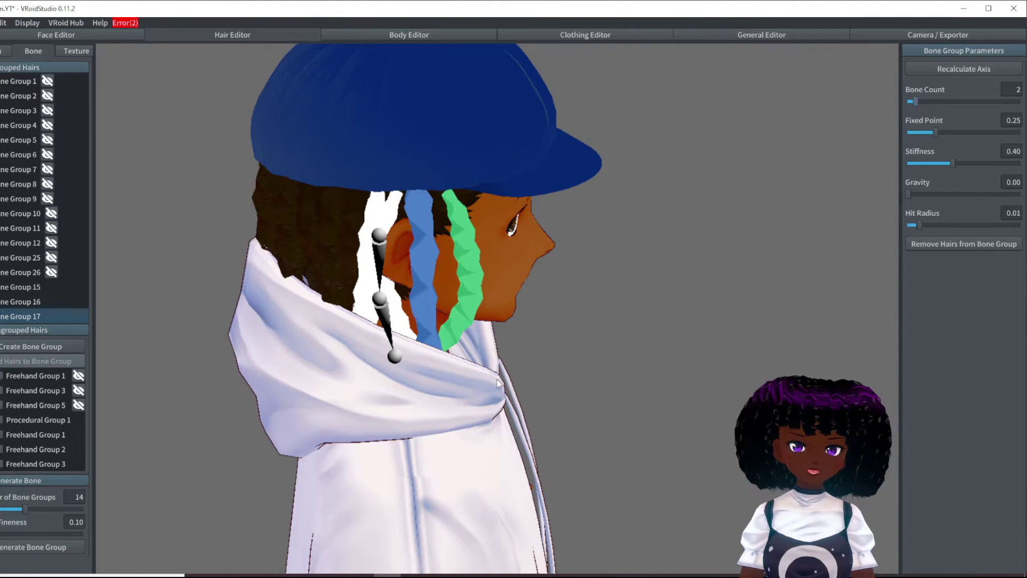
right_click_drag(498, 383, 396, 289)
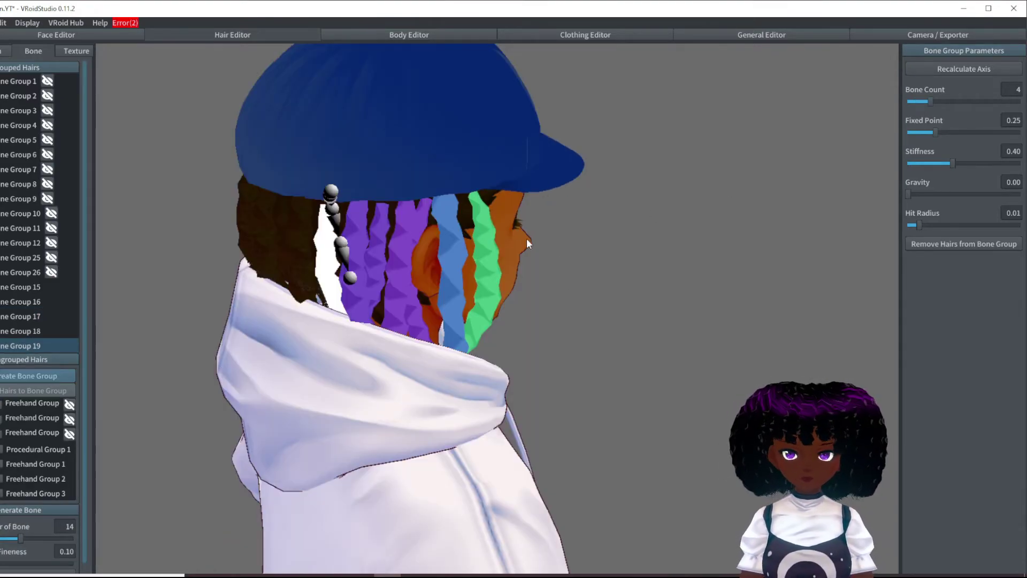
- Remove Hair 20 and Hair 14 of Freehand Group 3 from their shared bone group
right_click_drag(526, 238, 566, 237)
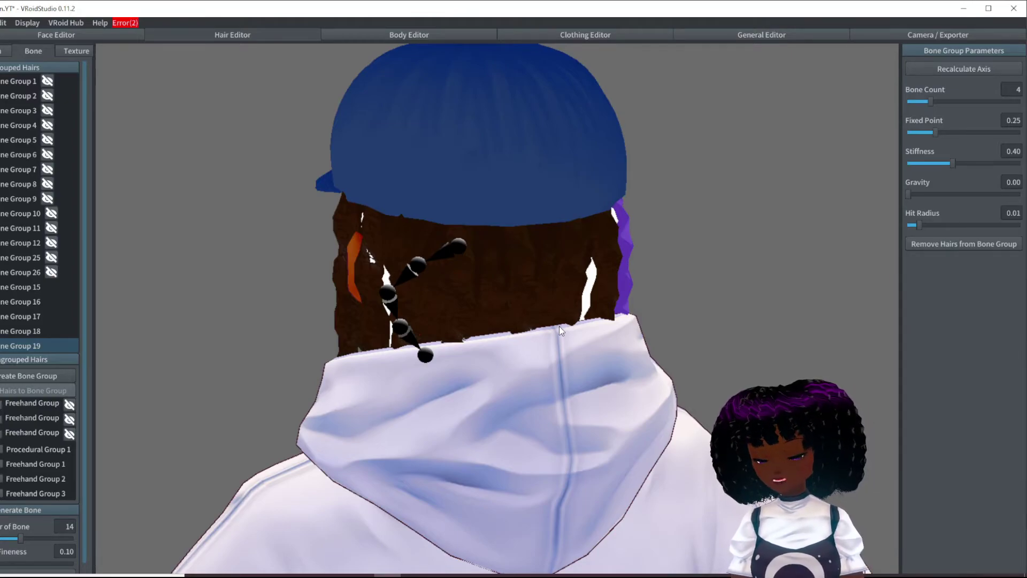
mouse_move(573, 374)
right_mouse_down()
mouse_move(562, 374)
mouse_move(570, 369)
right_mouse_up()
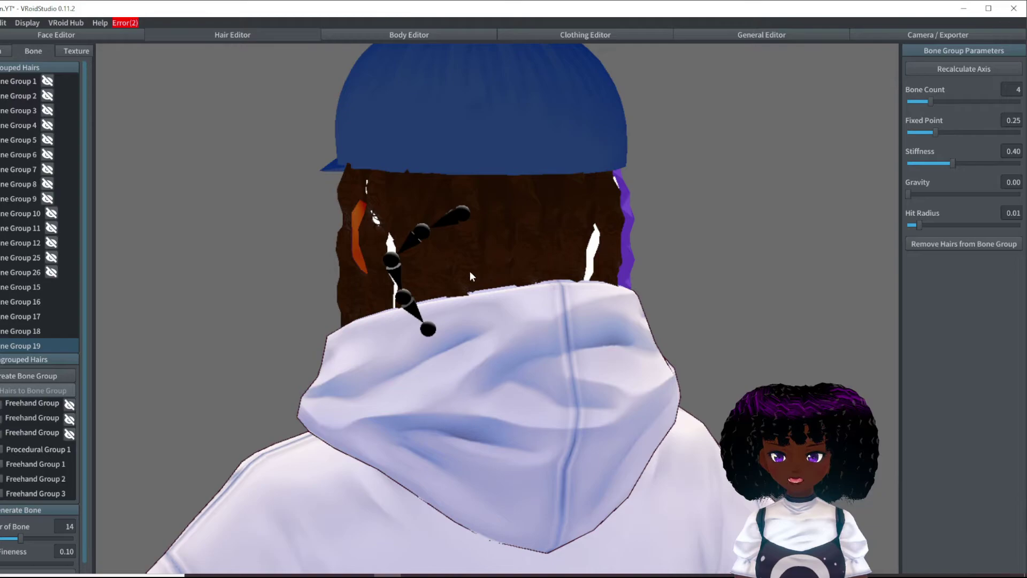
right_click_drag(470, 276, 489, 301)
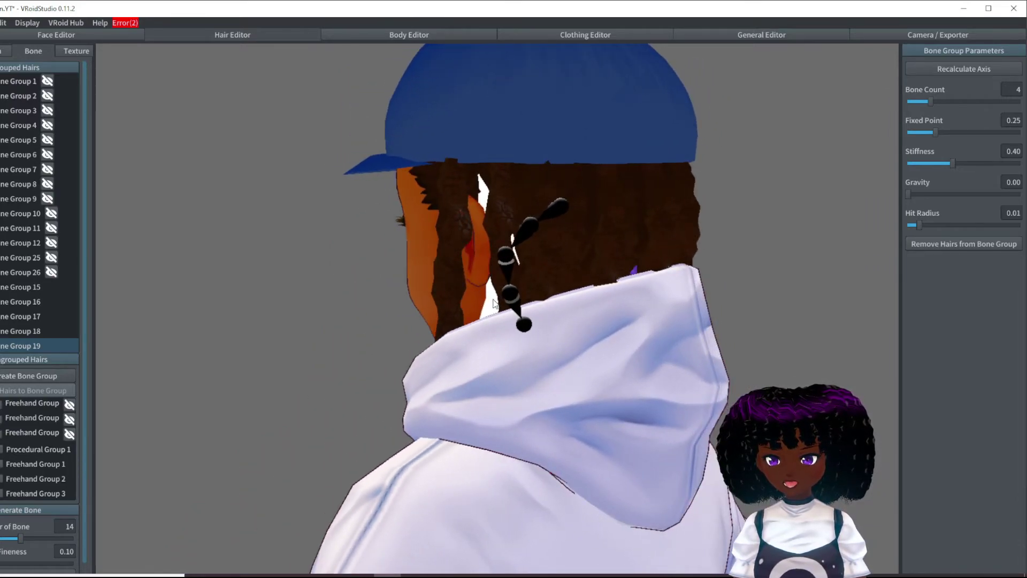
left_click(513, 307)
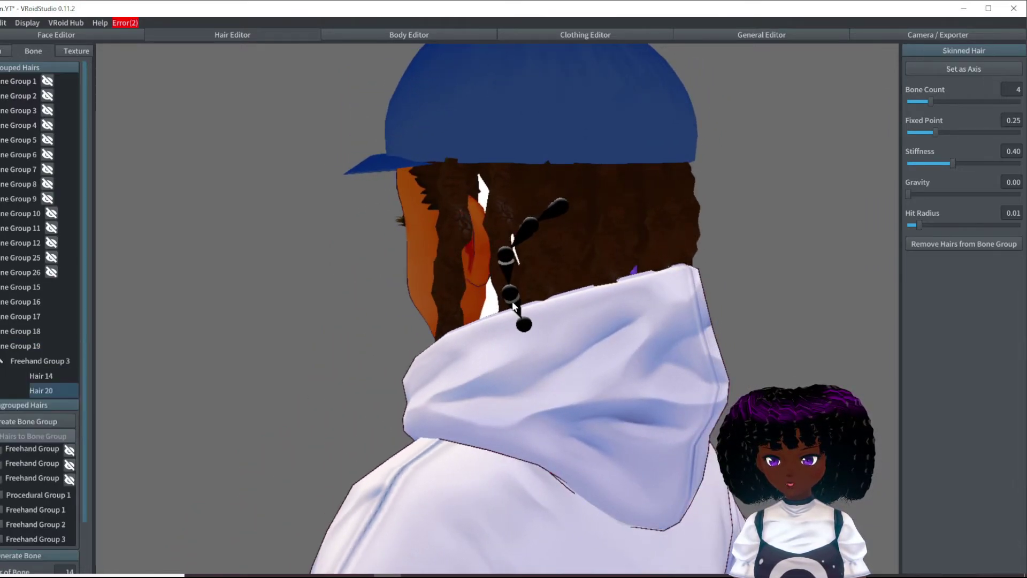
left_click(929, 246)
mouse_move(596, 294)
right_mouse_down()
mouse_move(567, 300)
mouse_move(509, 271)
right_mouse_up()
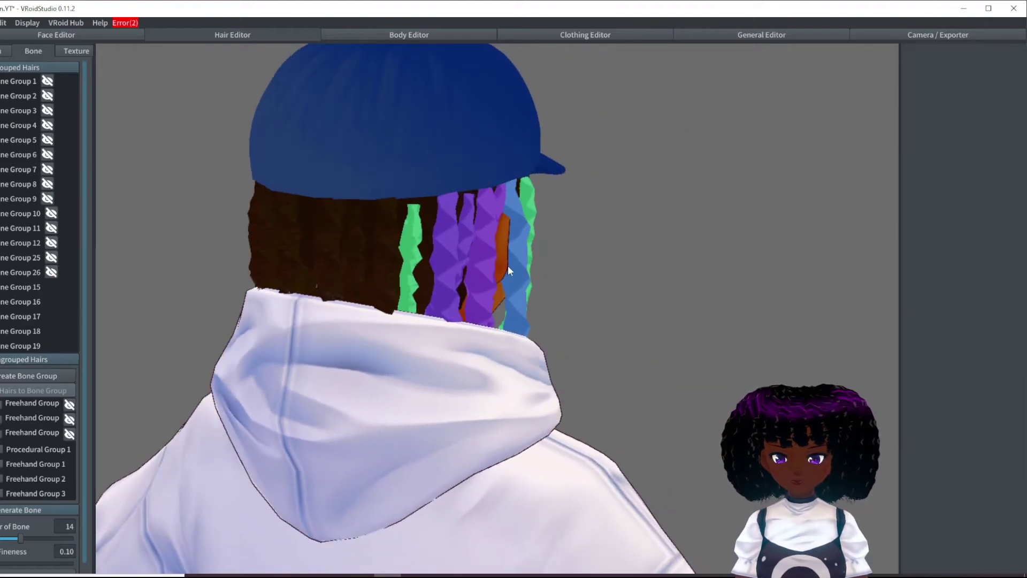
left_click(412, 229)
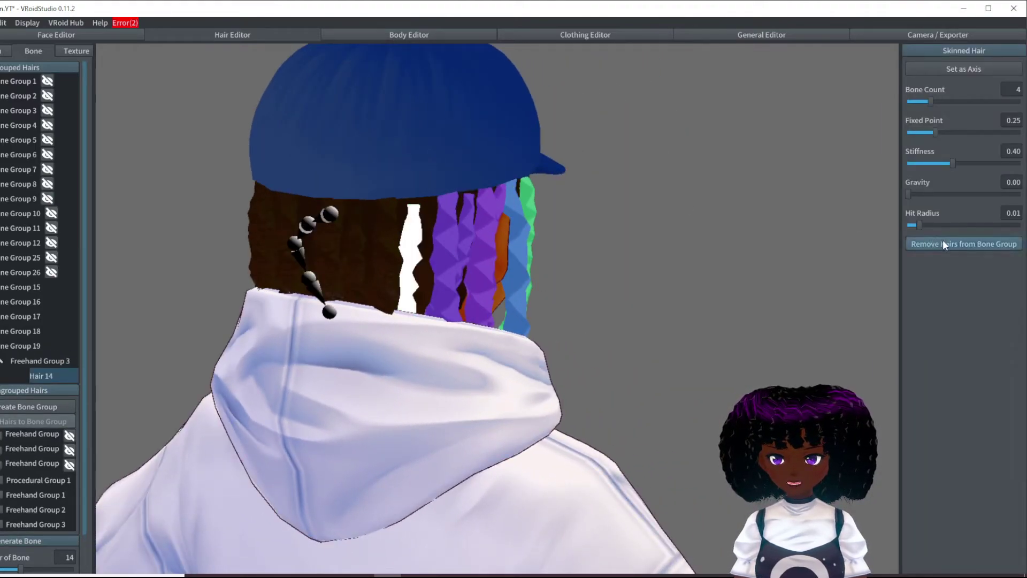
left_click(943, 244)
- Create separate bone groups for Hair 14 and the neighbouring back strands, lowering the bone count and raising the fixed point
left_click(412, 250)
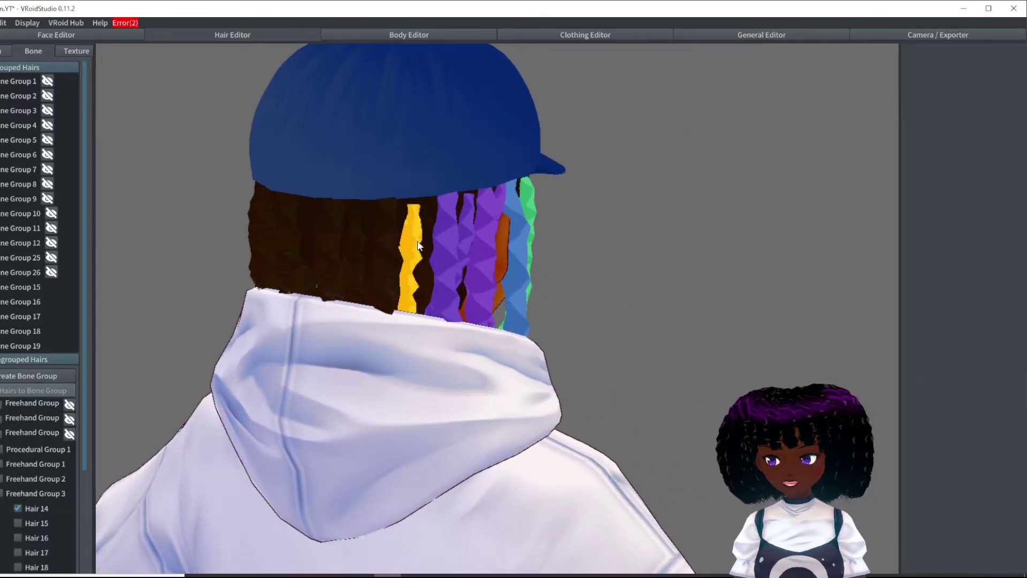
left_click(34, 374)
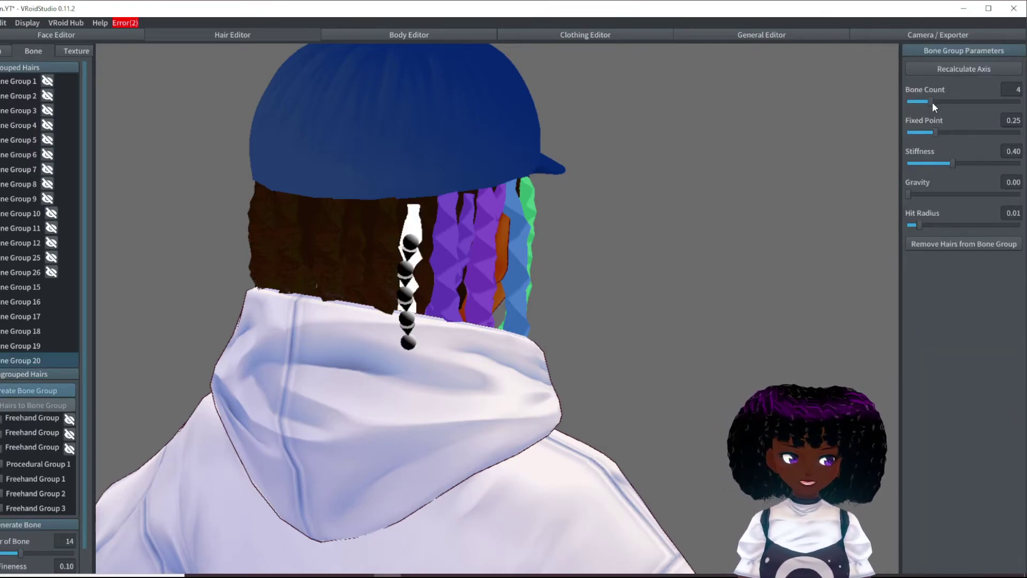
left_click_drag(928, 100, 909, 105)
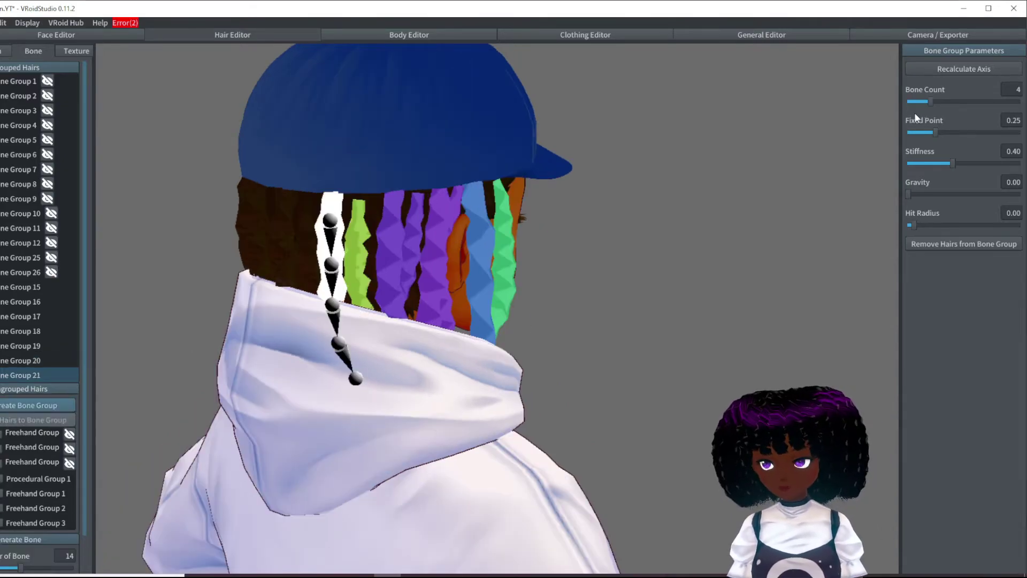
right_click_drag(363, 228, 294, 341)
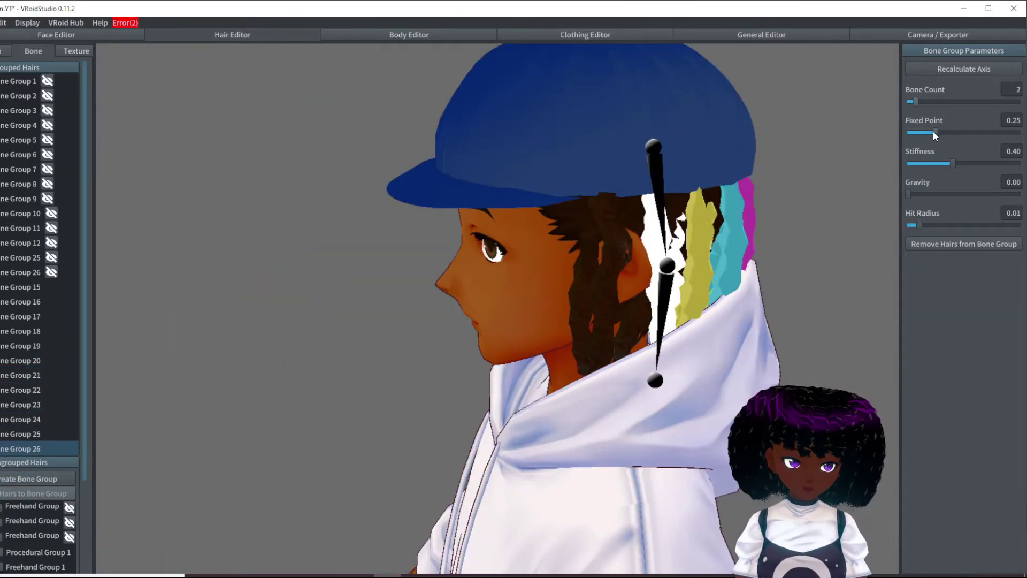
left_click_drag(932, 132, 962, 132)
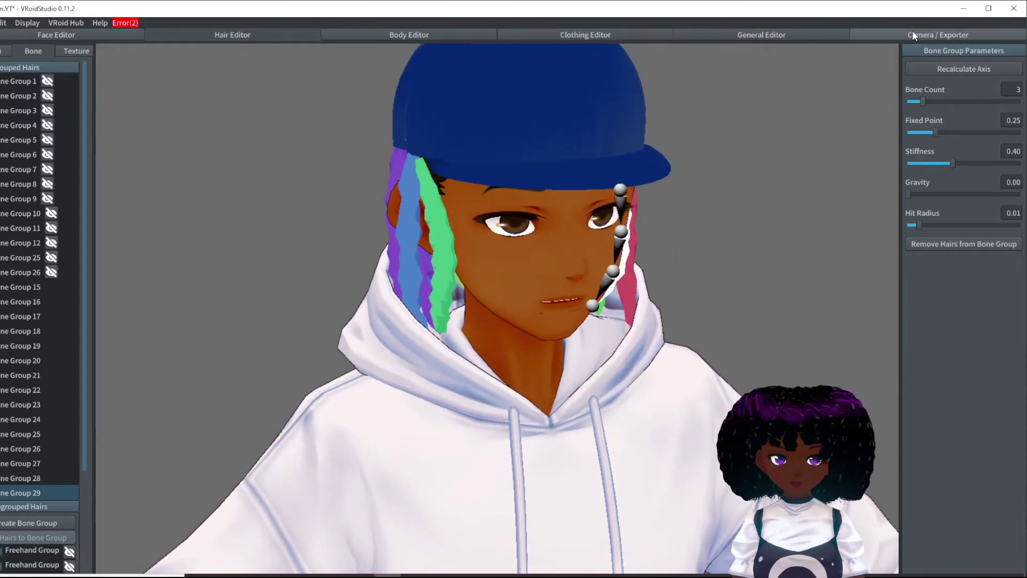
- Preview how the hair strands move with the male Walking animation, viewing the head from different sides
left_click(866, 34)
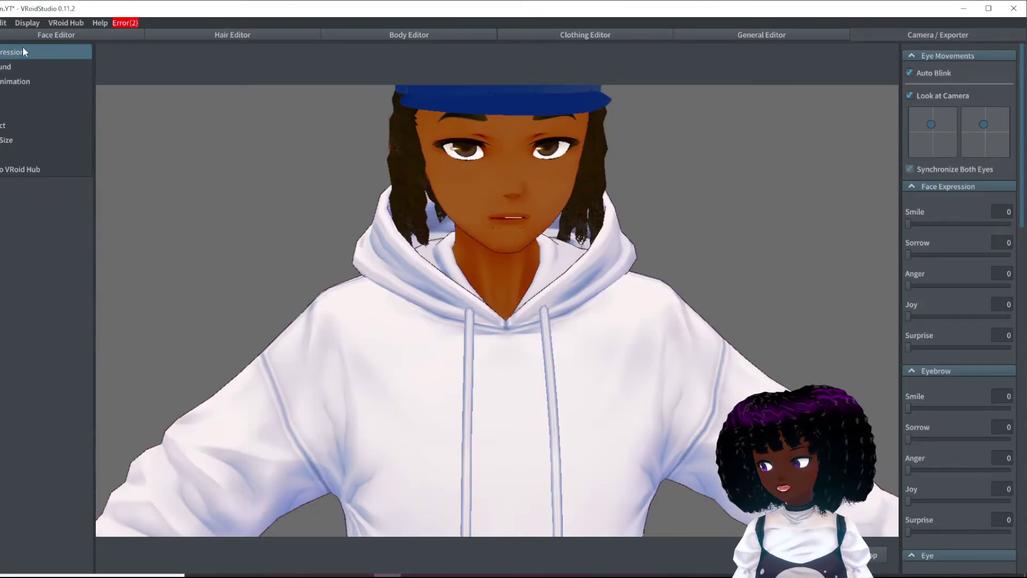
left_click(21, 82)
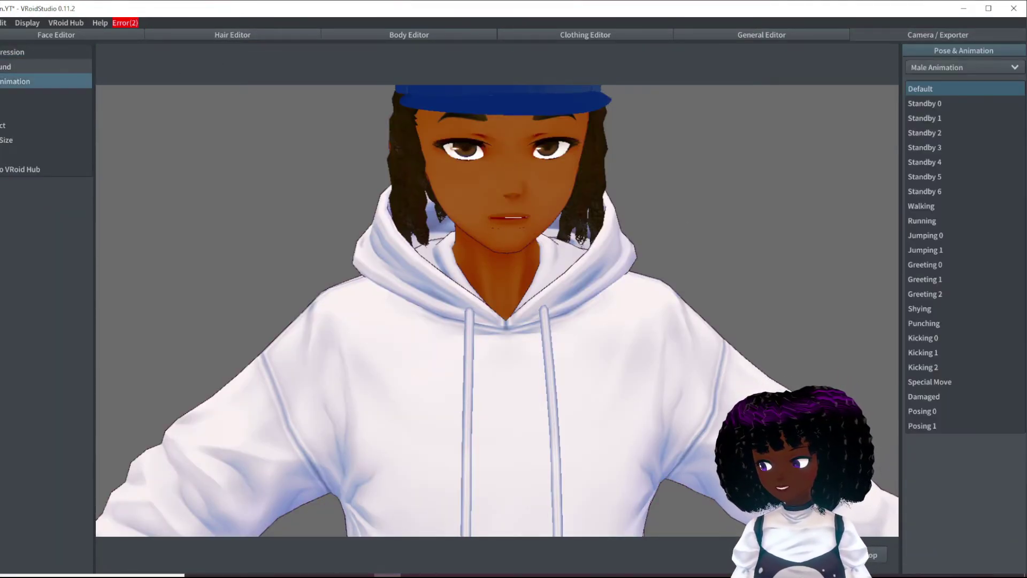
left_click(920, 206)
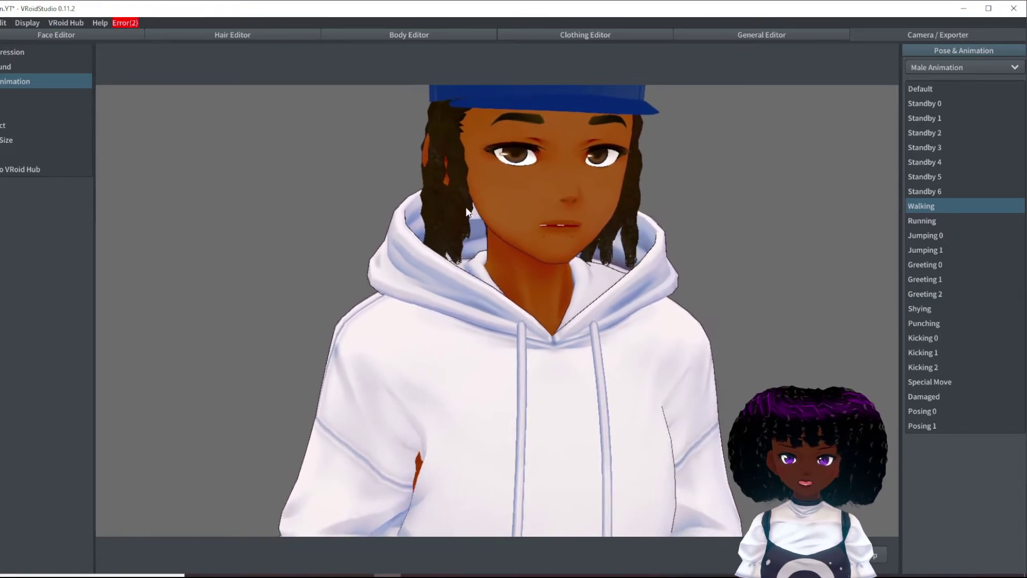
right_click_drag(396, 222, 646, 216)
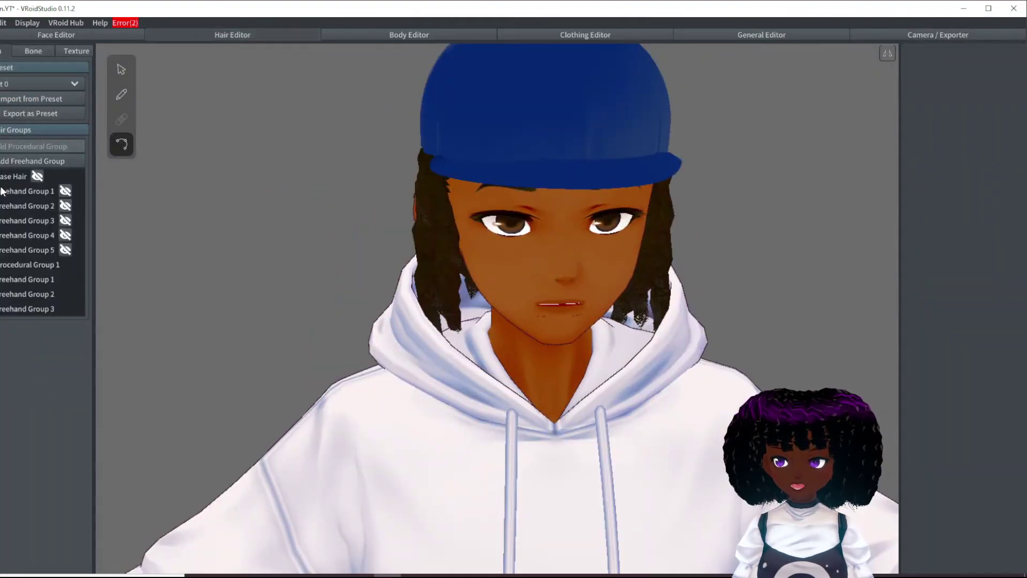
- Extend the short twisted strand behind the ear upward with Retouch so its root reaches well under the cap
left_click(35, 177)
right_click_drag(411, 229, 401, 220)
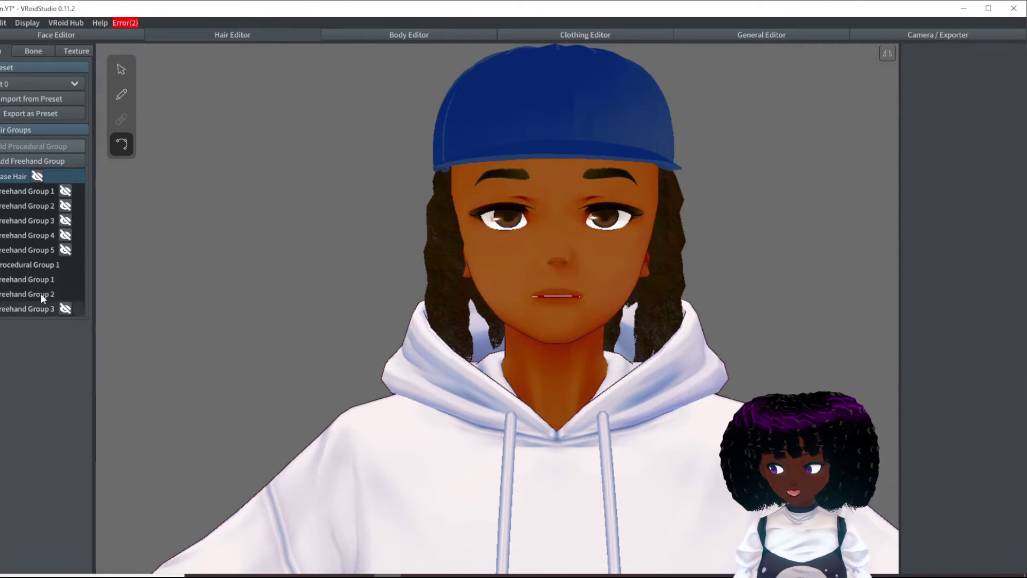
left_click(122, 69)
right_click_drag(282, 246, 473, 267)
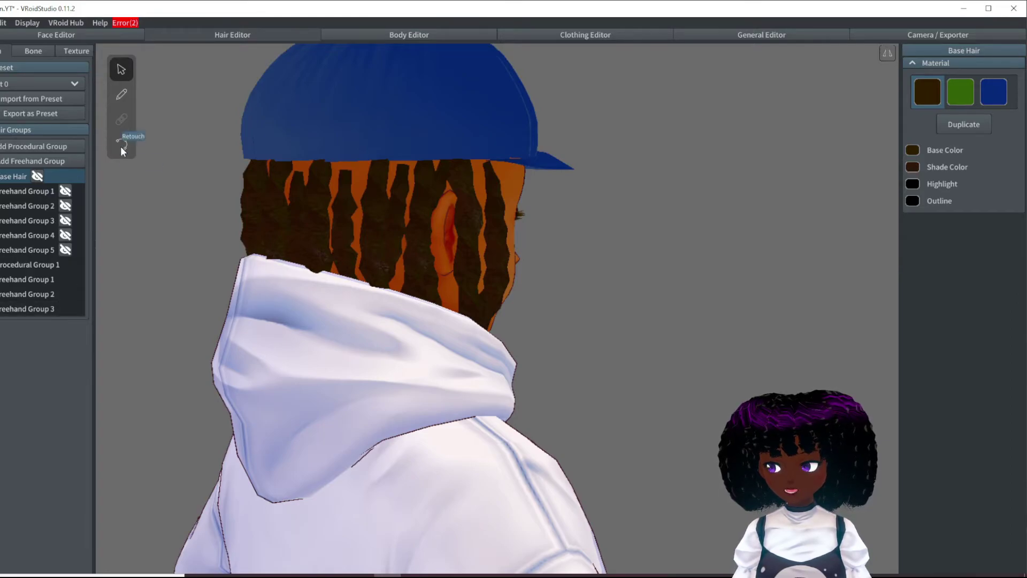
left_click(345, 184)
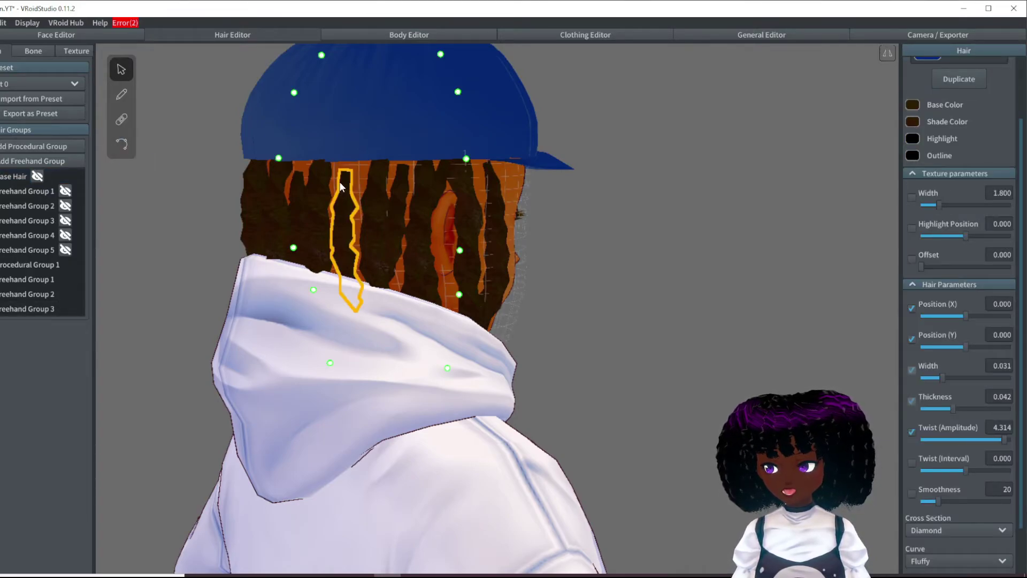
left_click(121, 143)
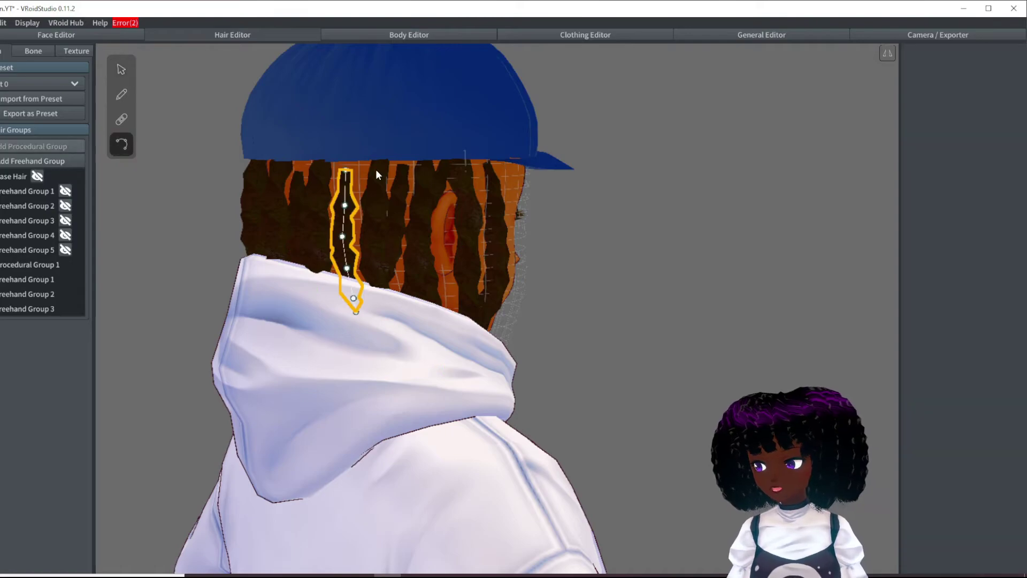
right_click_drag(375, 169, 335, 200)
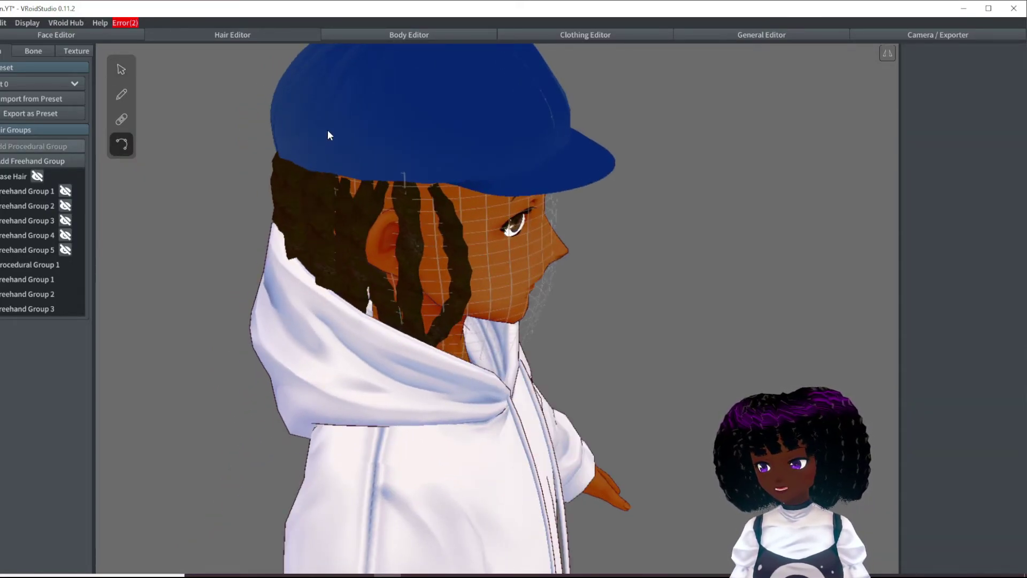
right_click_drag(327, 130, 417, 195)
left_click_drag(418, 195, 394, 108)
right_click_drag(401, 259, 424, 221)
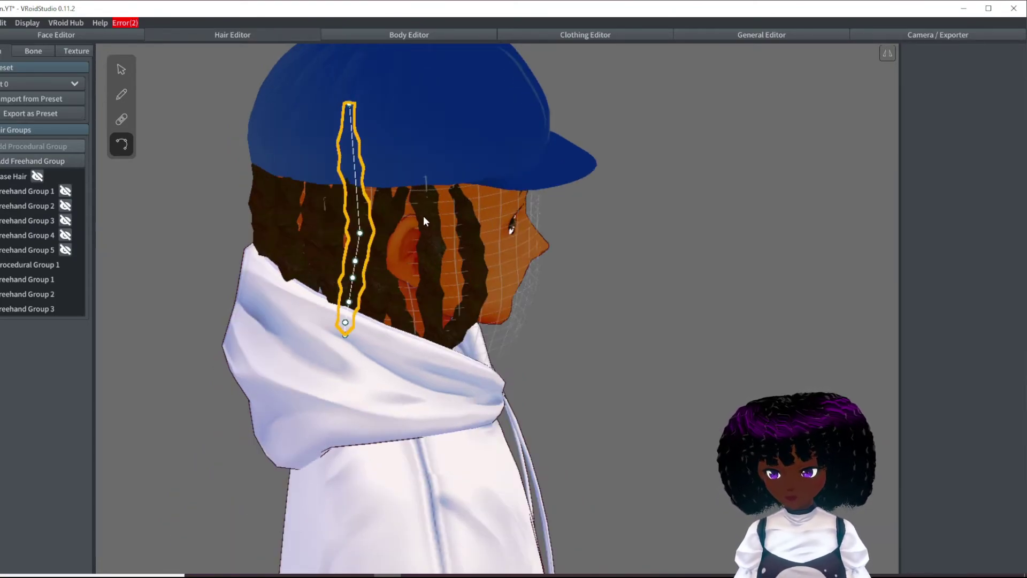
- Retouch the strand beside the ear, pulling its root higher under the cap
left_click(458, 200)
left_click_drag(454, 187, 416, 113)
right_click_drag(457, 260, 541, 270)
left_click_drag(598, 250, 566, 137)
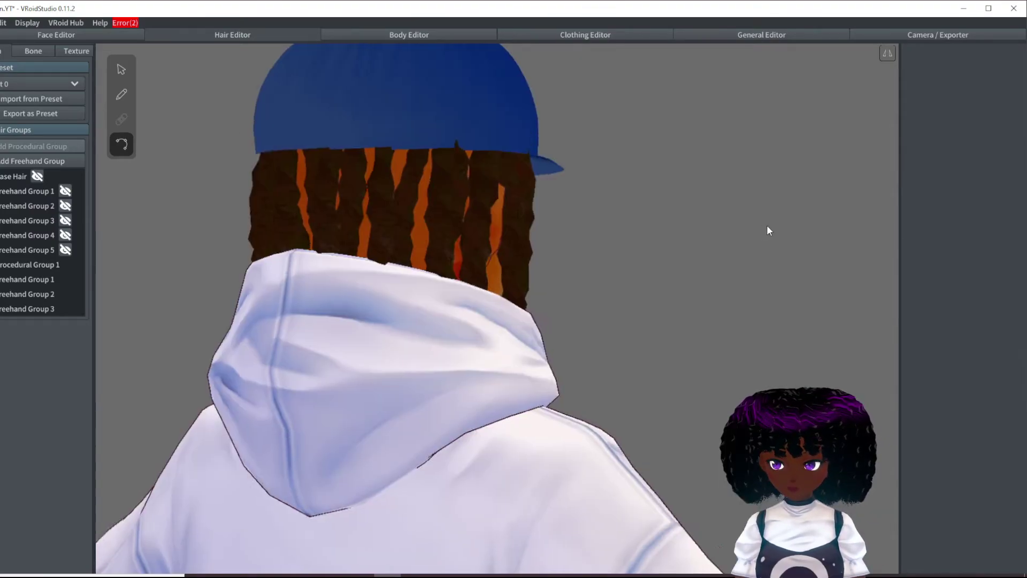
- Examine the cap and the strands beneath it from the back, front and both sides
right_click_drag(766, 225, 576, 181)
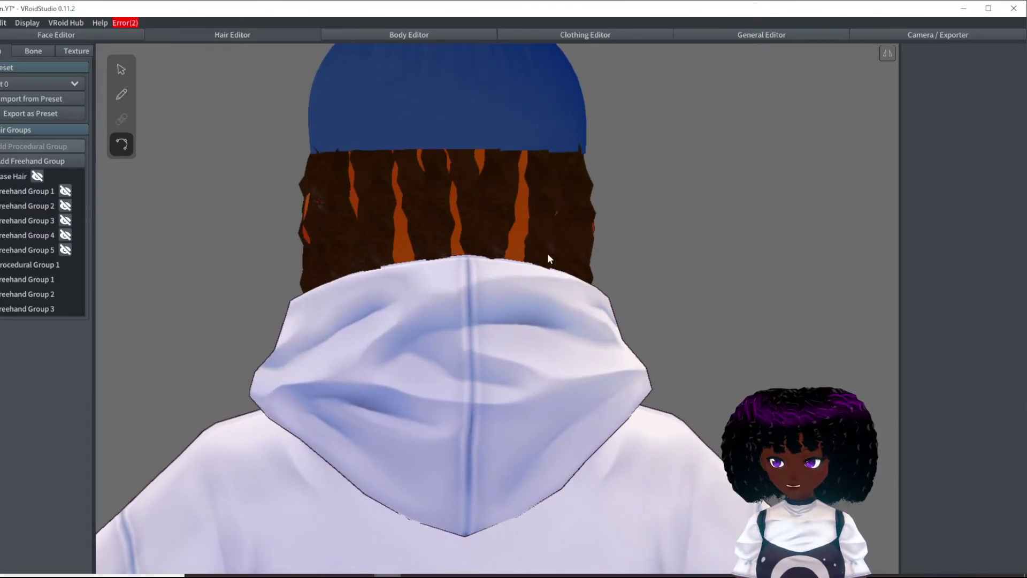
right_click_drag(548, 254, 582, 252)
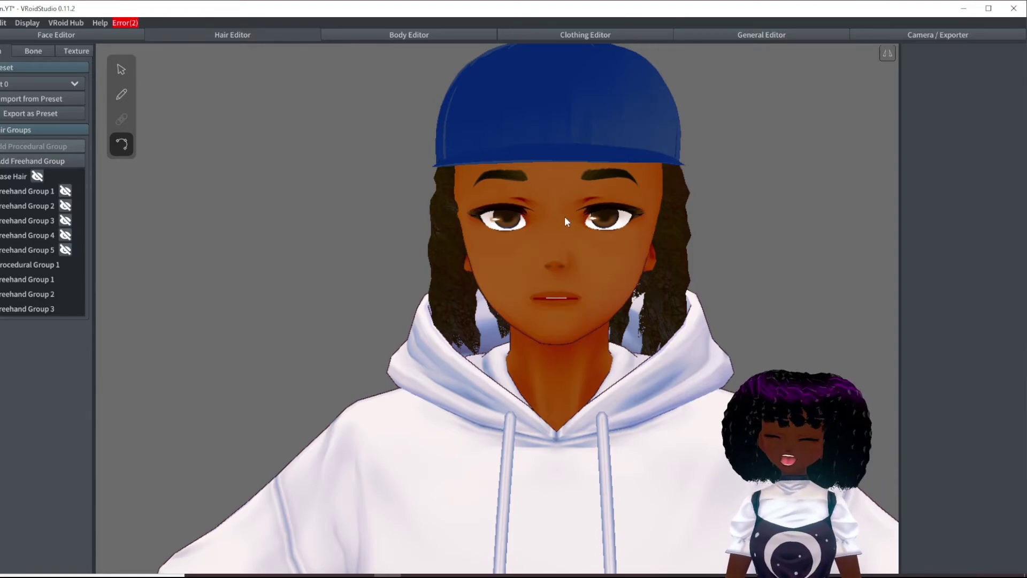
scroll(656, 295, "down", 2)
right_click_drag(653, 296, 560, 283)
right_click_drag(472, 294, 556, 303)
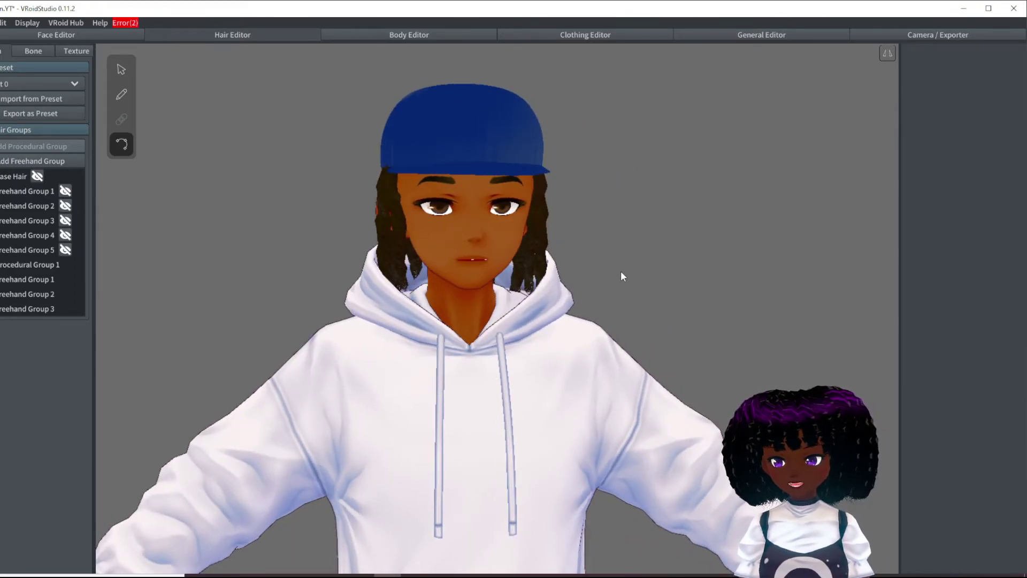
right_click_drag(621, 271, 521, 192)
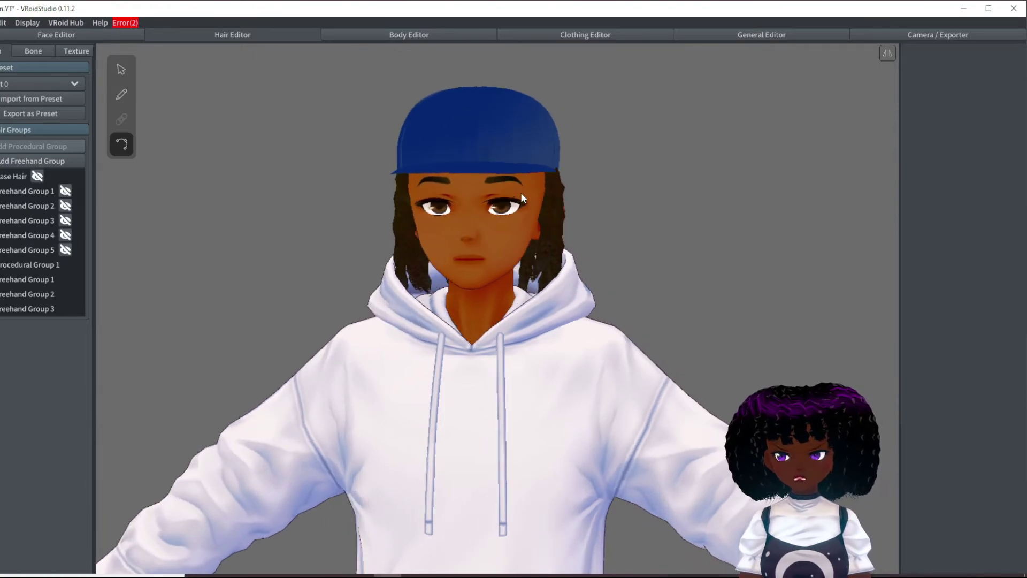
right_click_drag(551, 249, 564, 253)
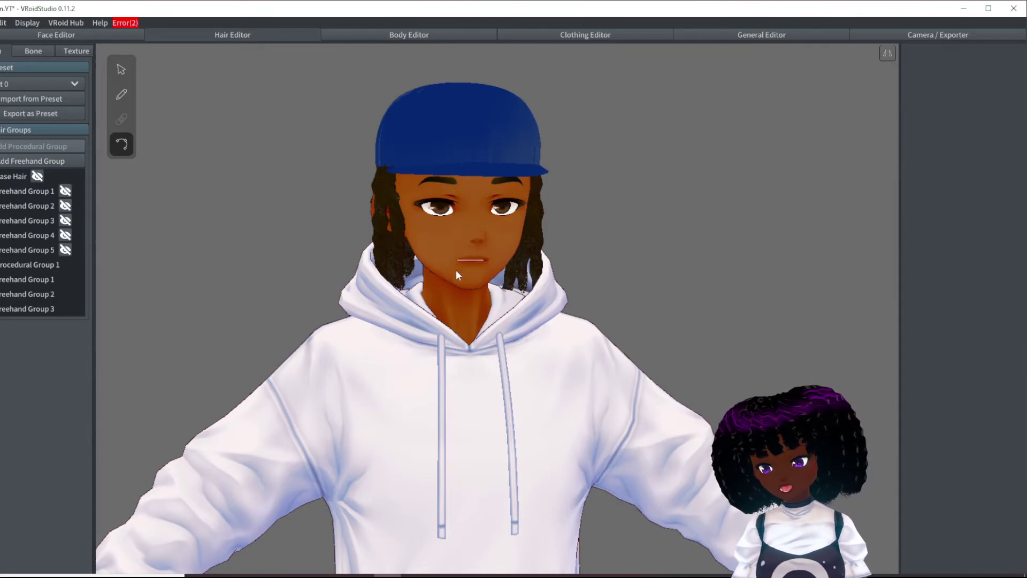
right_click_drag(326, 194, 627, 208)
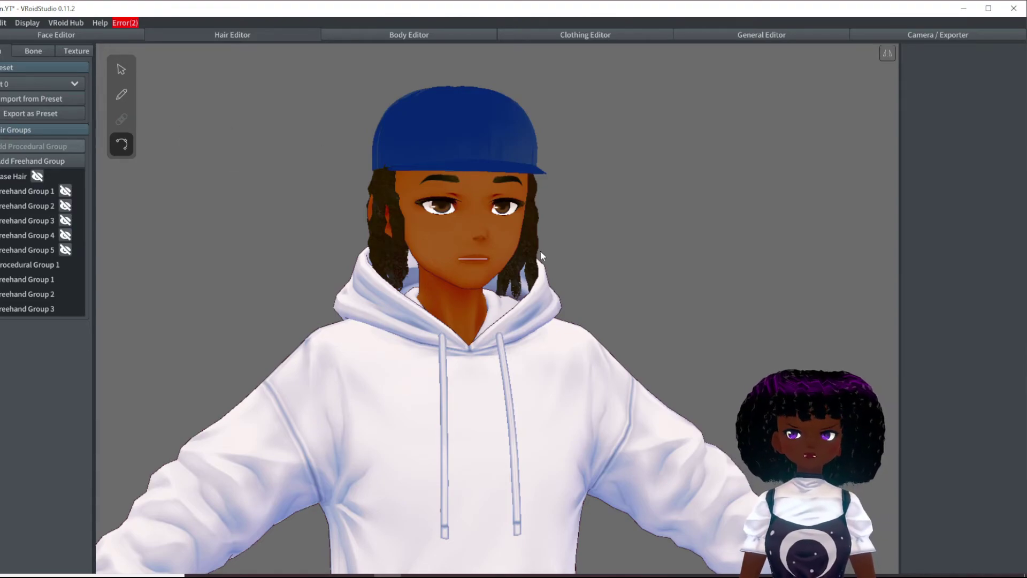
- Open the Face Skin texture for painting and add a new layer to it
left_click(69, 34)
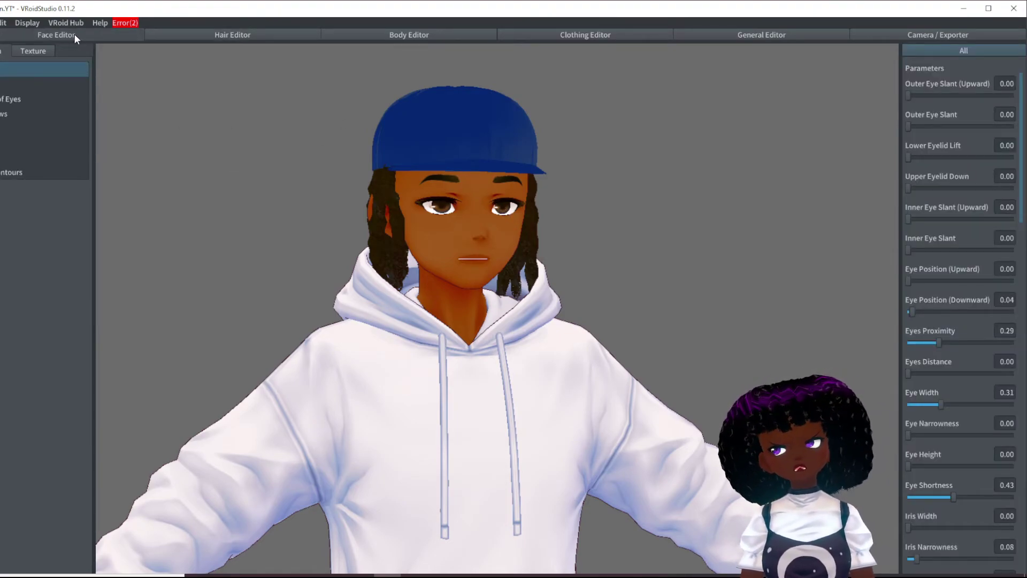
right_click_drag(502, 247, 466, 244)
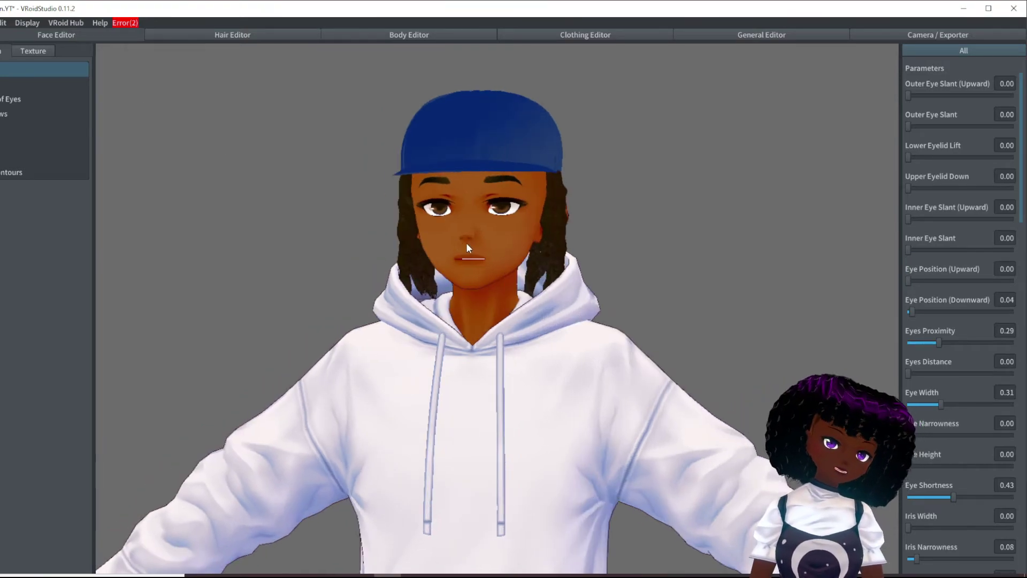
left_click(24, 49)
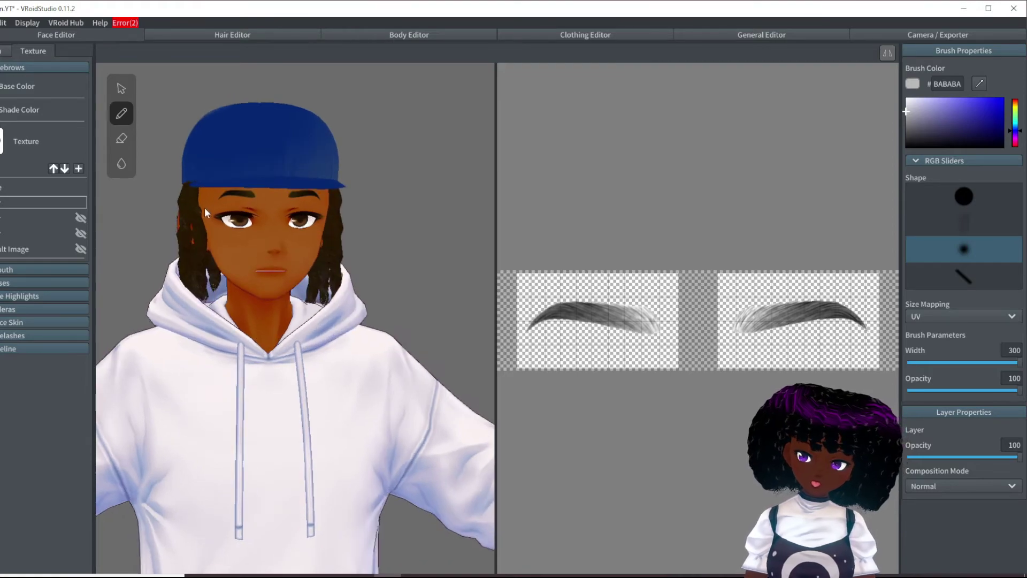
scroll(204, 208, "up", 5)
middle_click_drag(206, 208, 249, 251)
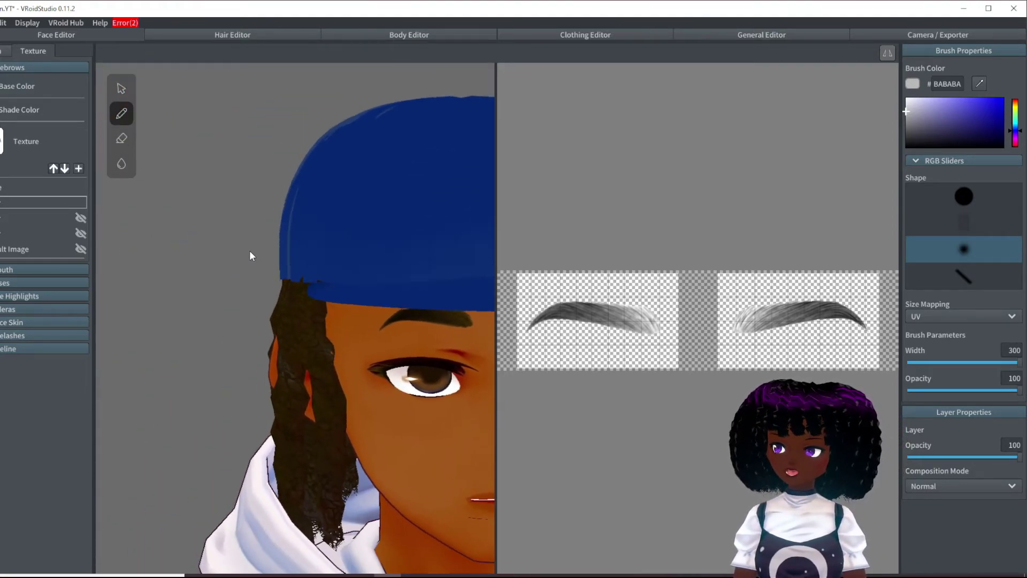
left_click(8, 336)
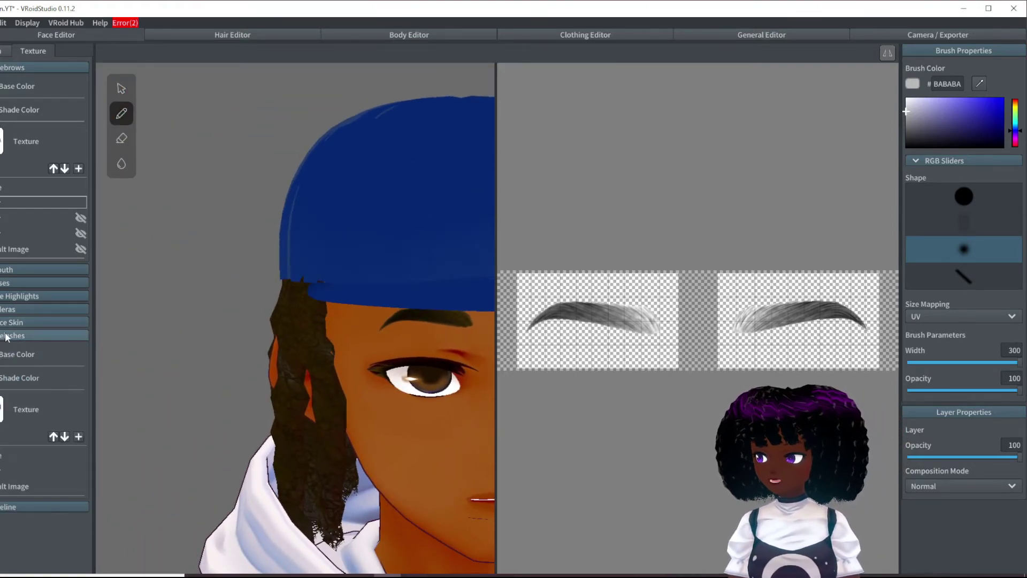
left_click(6, 337)
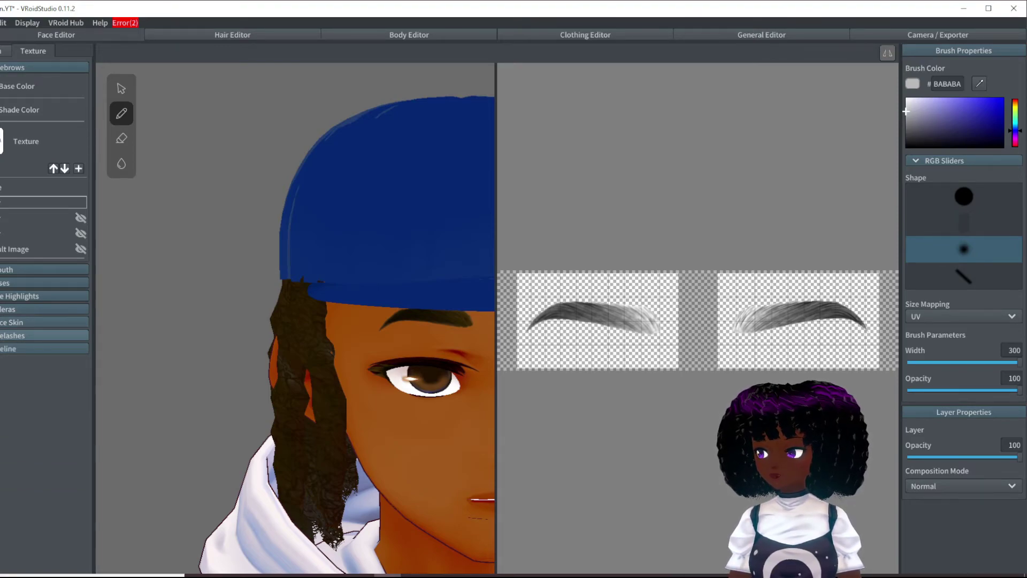
left_click(7, 322)
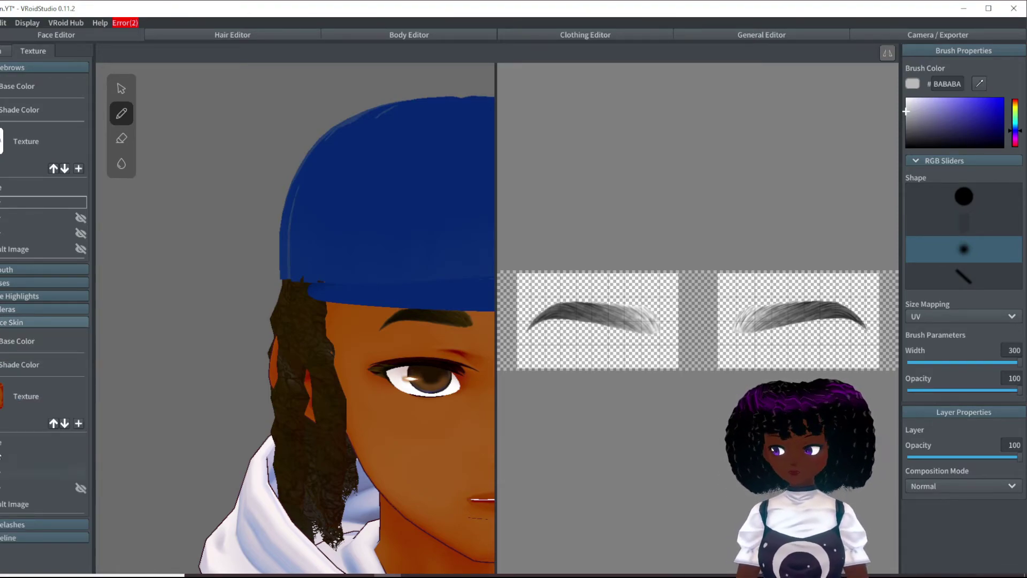
left_click(26, 452)
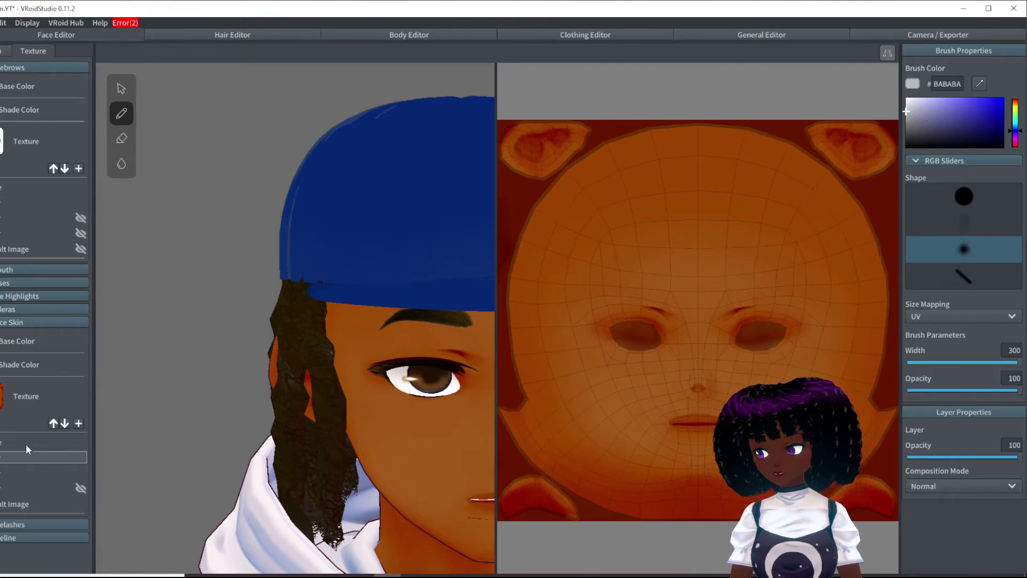
left_click(79, 423)
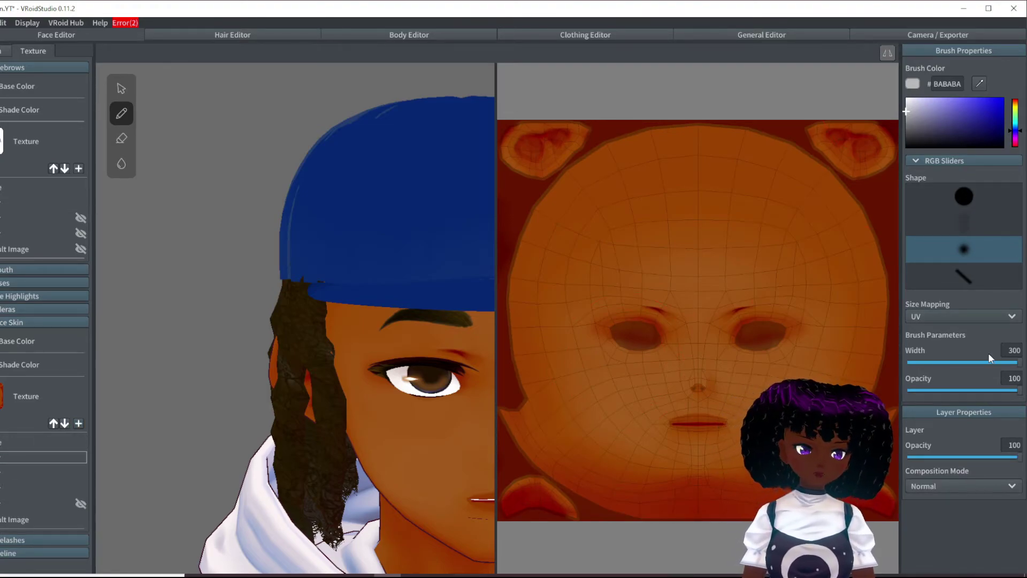
- Paint small dark brown (#443006) hair marks around the hairline on the face skin with a brush width of 9
left_click_drag(989, 362, 910, 367)
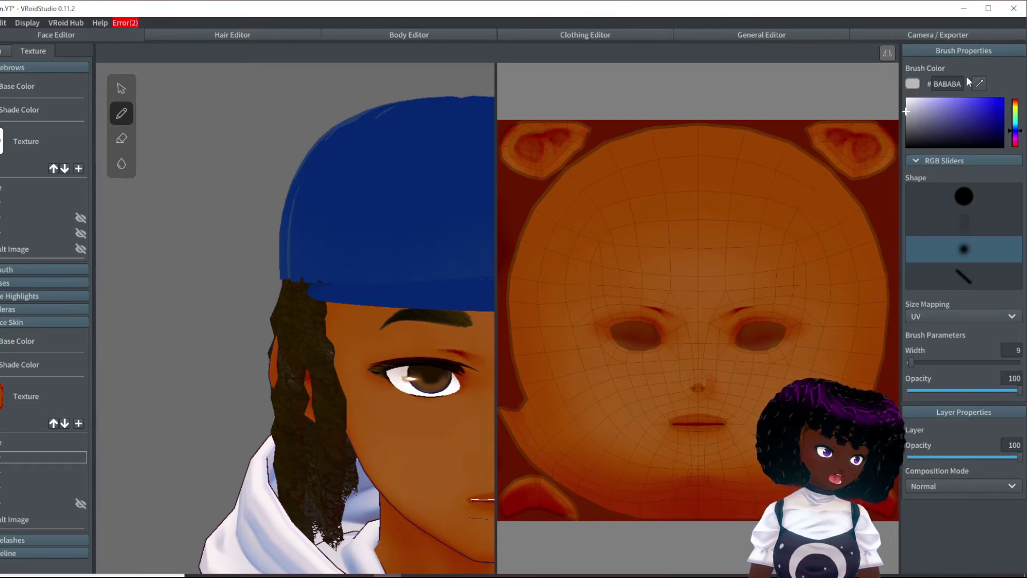
left_click(981, 82)
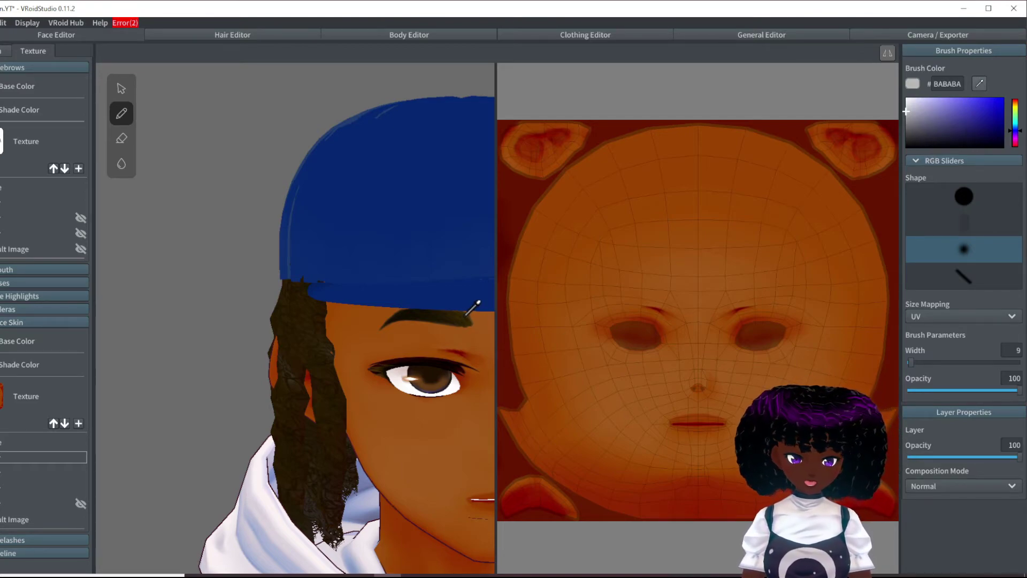
left_click(464, 319)
left_click(994, 134)
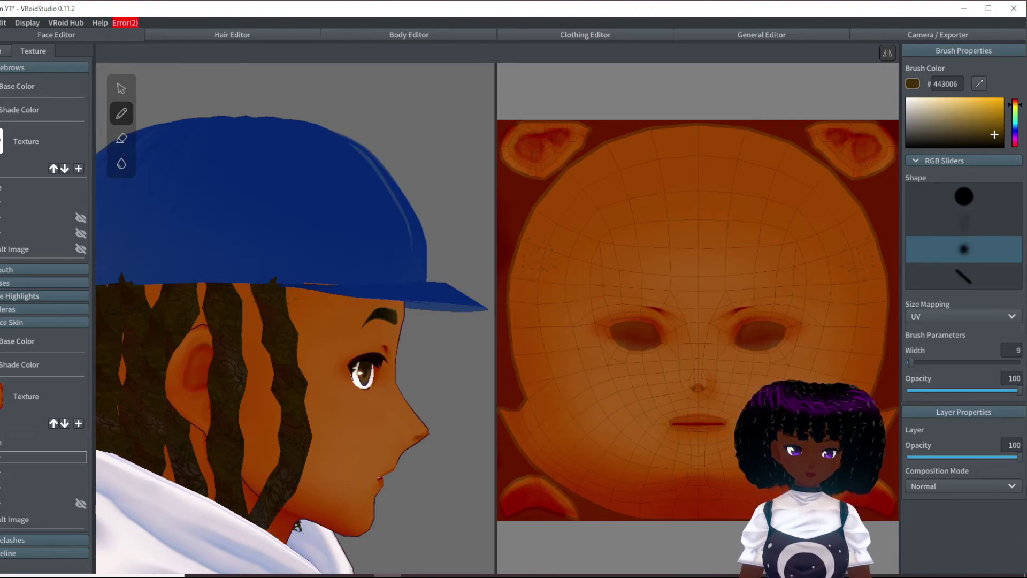
right_click_drag(483, 289, 313, 289)
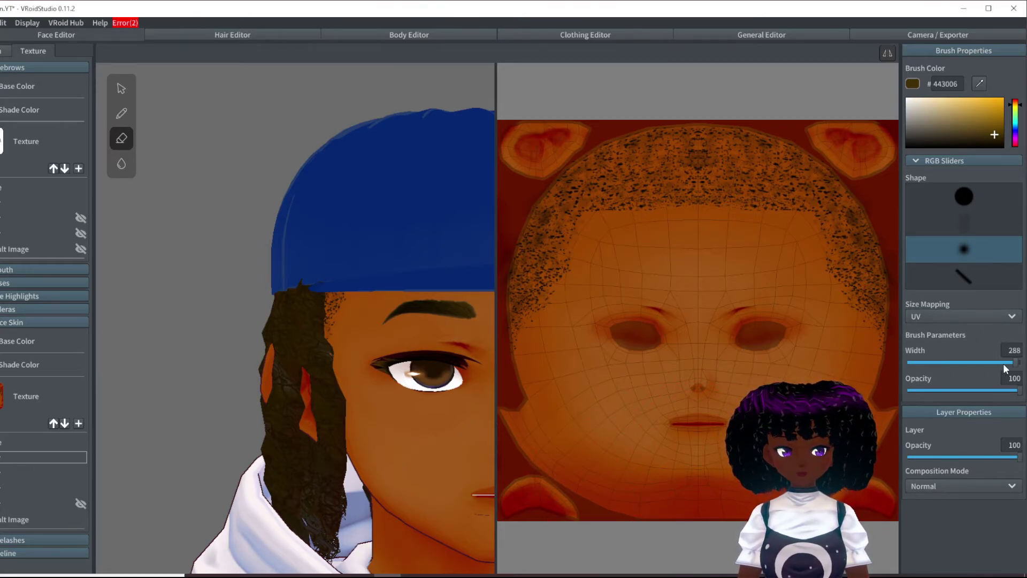
- Set the eraser width to 46 and give it the soft round brush shape
left_click_drag(1005, 363, 927, 369)
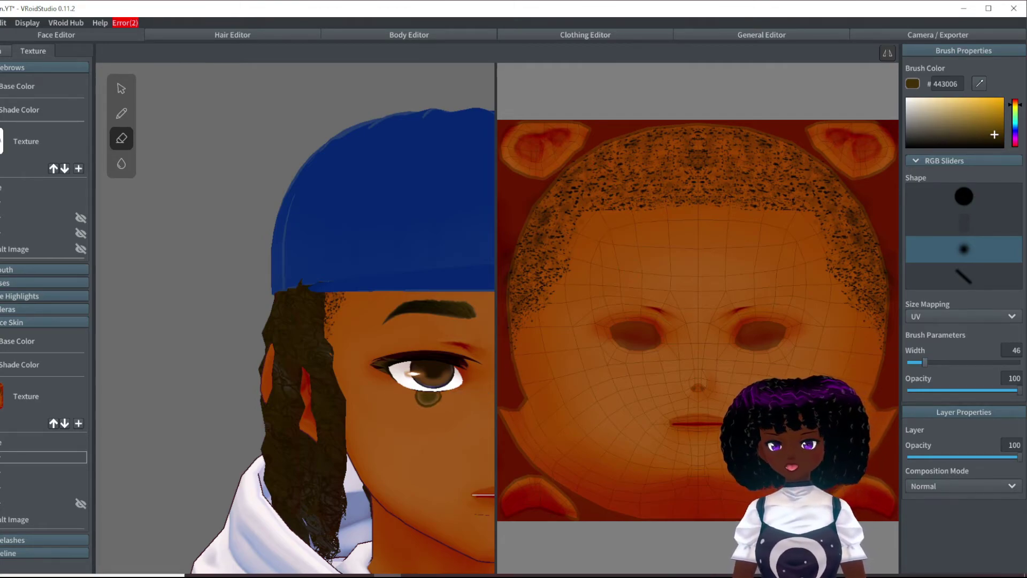
scroll(409, 406, "down", 5)
right_click_drag(429, 420, 451, 420)
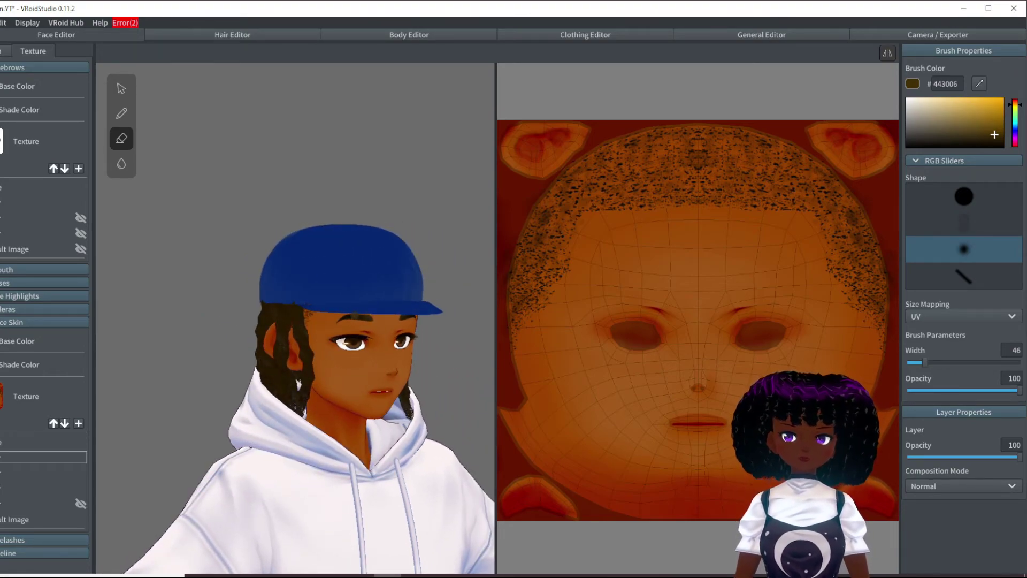
right_click_drag(383, 368, 383, 393)
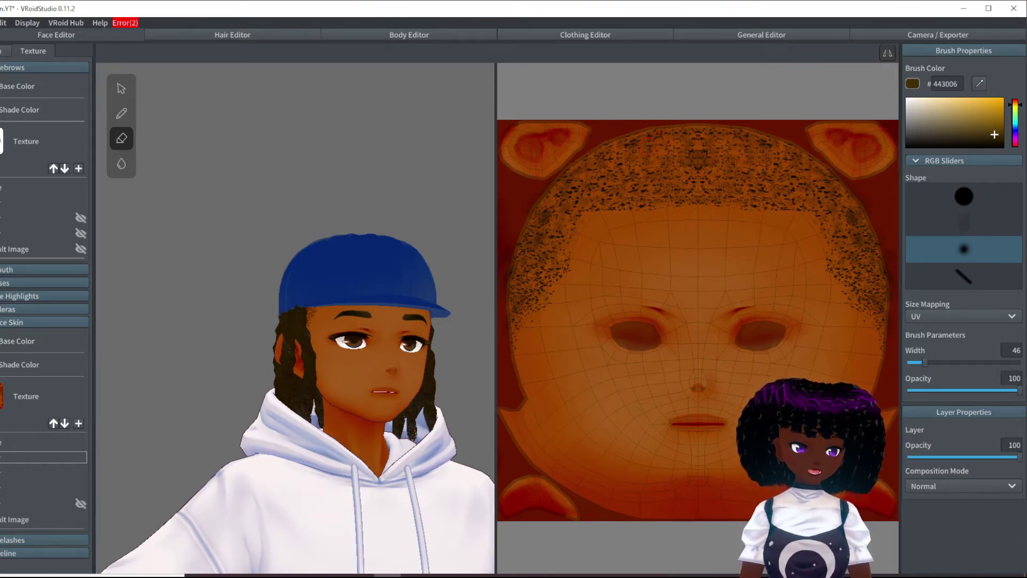
left_click(974, 196)
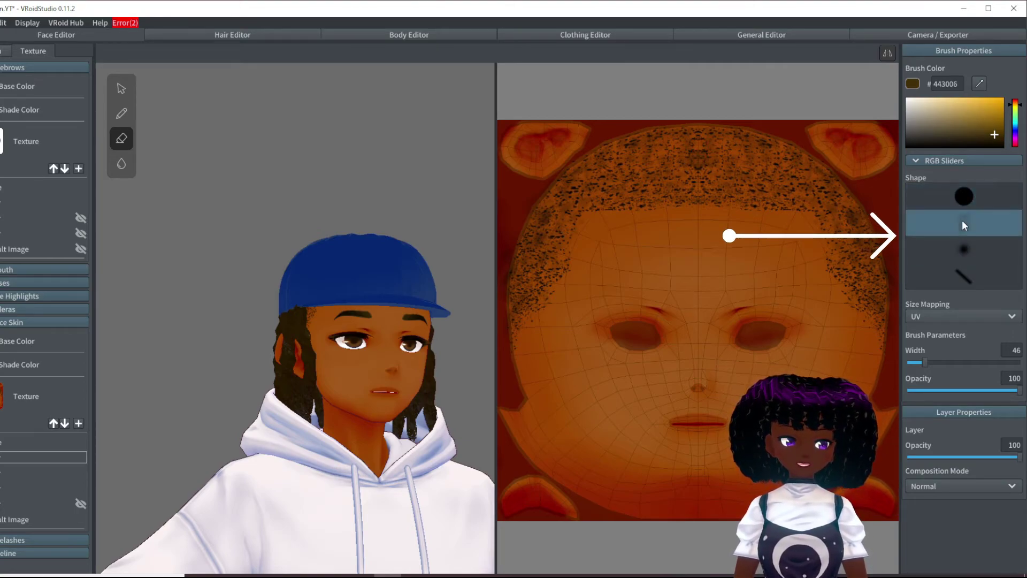
left_click(963, 244)
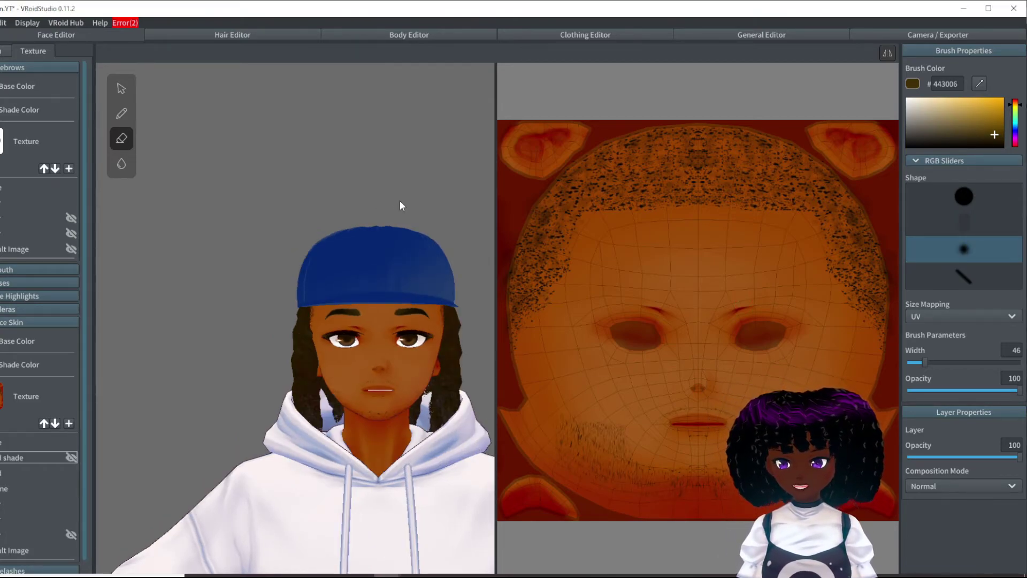
- Show the face skin's shade layer over the beard stubble and set the eraser opacity to 9
scroll(467, 459, "up", 2)
right_click_drag(468, 459, 408, 463)
scroll(360, 404, "up", 4)
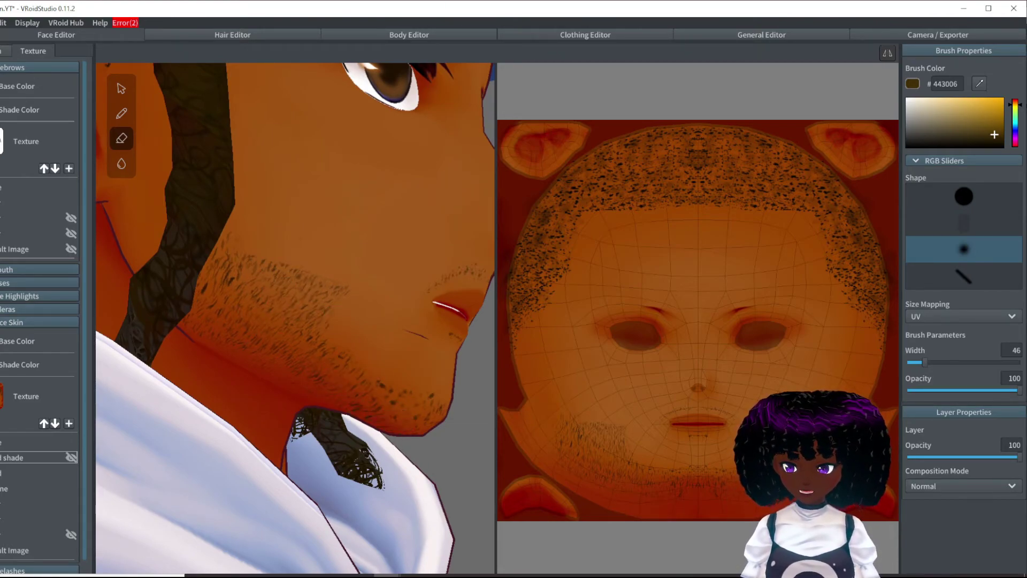
scroll(411, 413, "down", 3)
right_click_drag(412, 414, 388, 426)
scroll(388, 427, "down", 5)
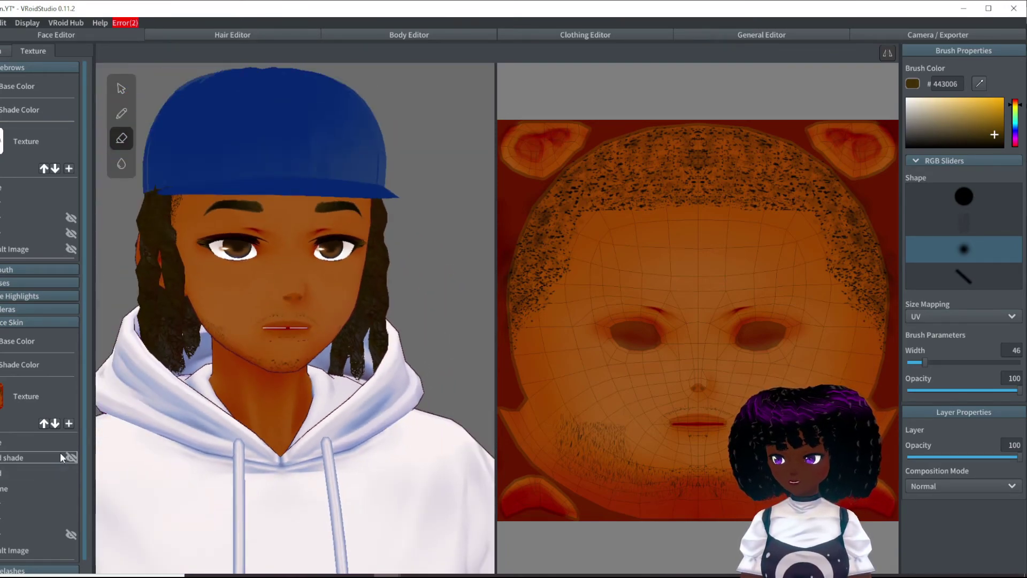
right_click(66, 457)
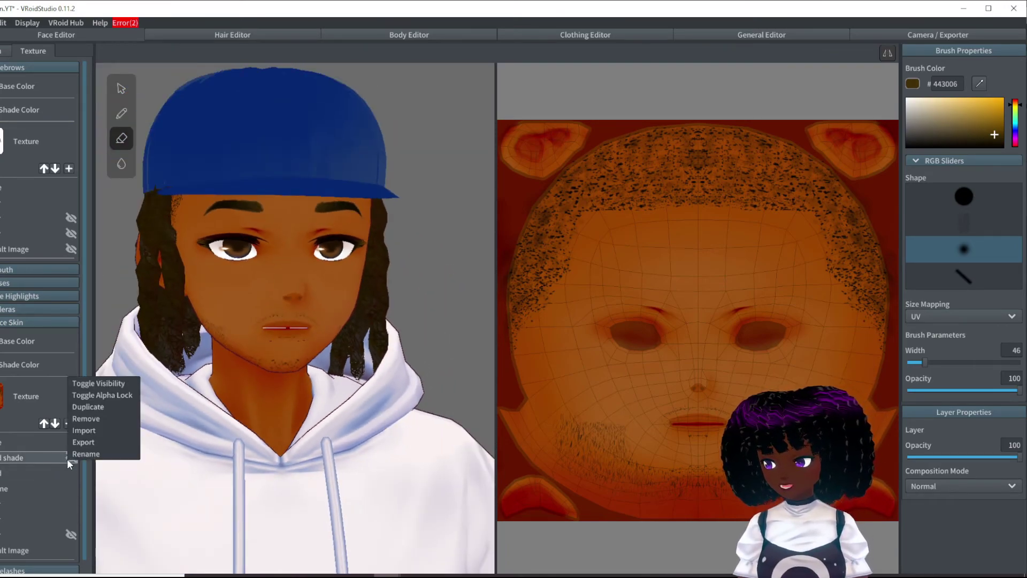
left_click(108, 384)
right_click_drag(257, 391, 423, 399)
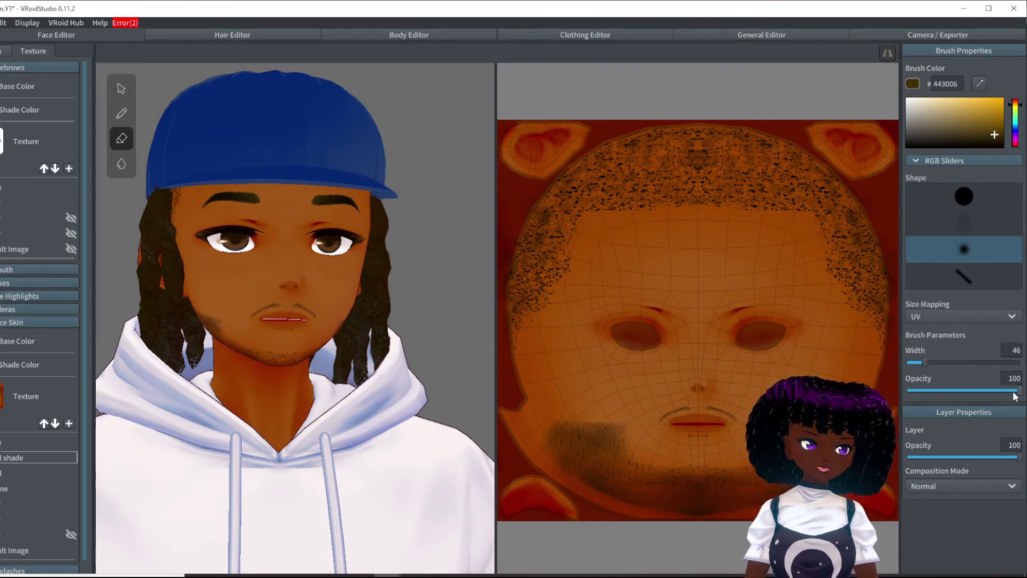
left_click_drag(1014, 394, 921, 393)
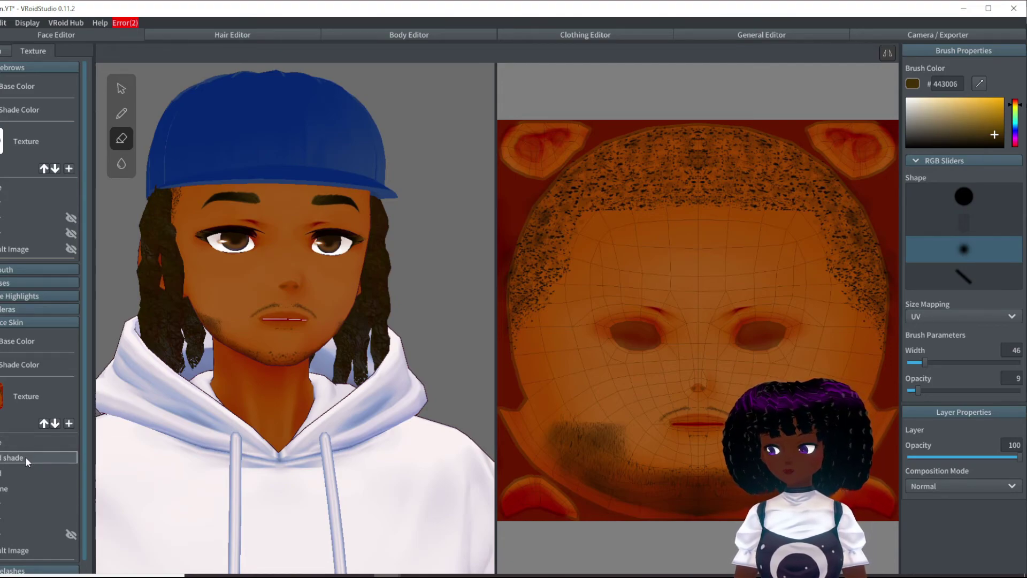
- Examine the whole character from several angles, from the cap and face down to the feet
mouse_move(281, 372)
right_mouse_down()
mouse_move(197, 376)
mouse_move(311, 380)
mouse_move(270, 376)
right_mouse_up()
scroll(271, 381, "down", 3)
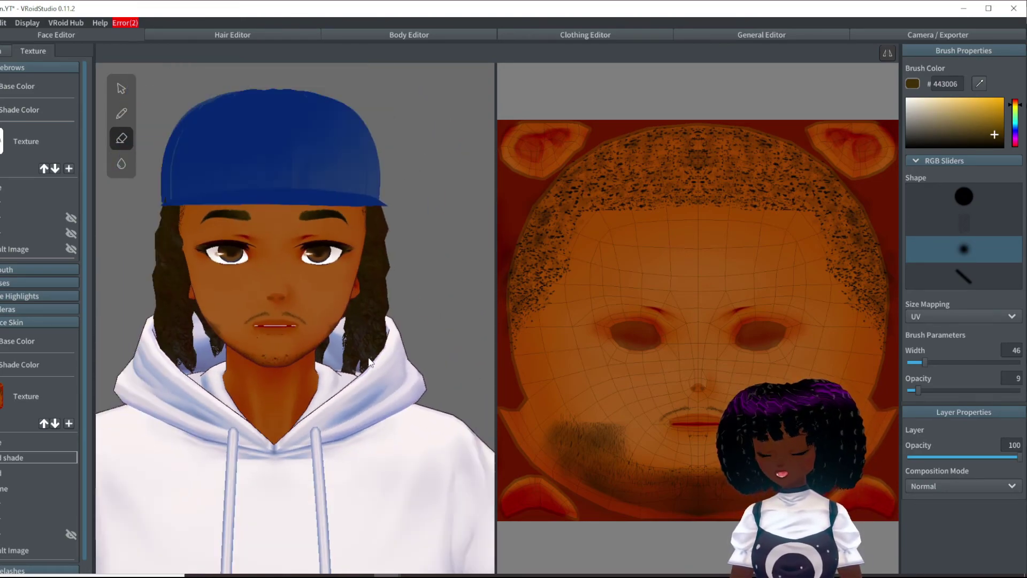
right_click_drag(404, 395, 495, 394)
right_click_drag(194, 344, 286, 352)
scroll(286, 352, "down", 3)
scroll(458, 406, "up", 3)
middle_click_drag(458, 405, 449, 300)
scroll(364, 417, "down", 4)
scroll(360, 497, "down", 3)
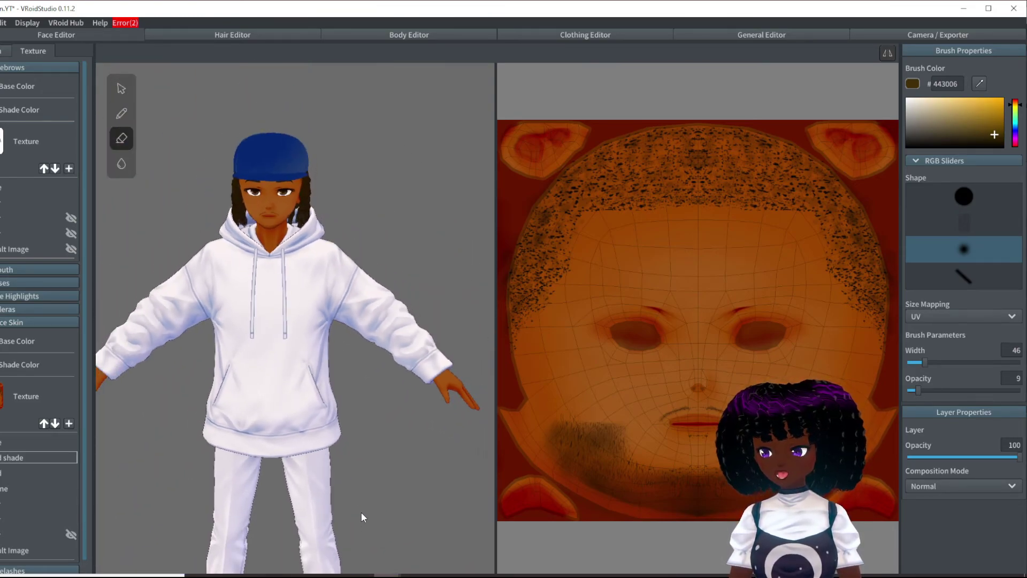
middle_click_drag(360, 509, 362, 358)
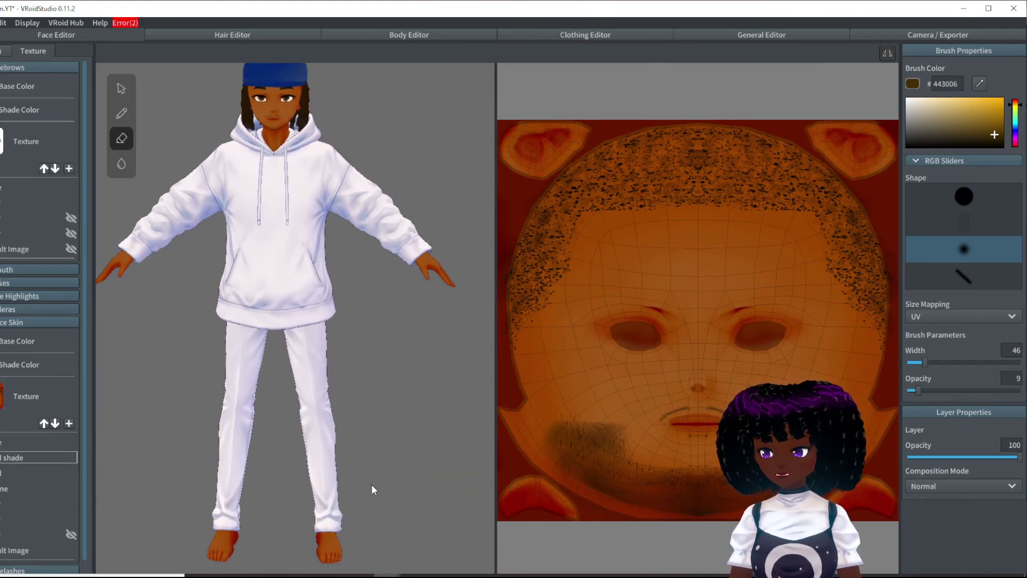
scroll(371, 484, "down", 1)
scroll(370, 482, "up", 5)
scroll(365, 473, "up", 4)
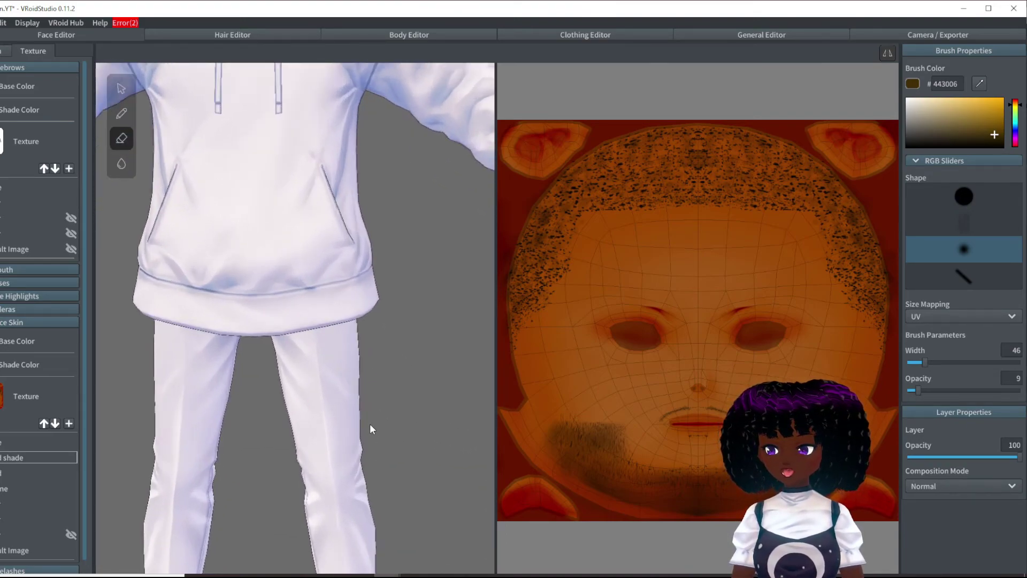
middle_click_drag(409, 295, 411, 455)
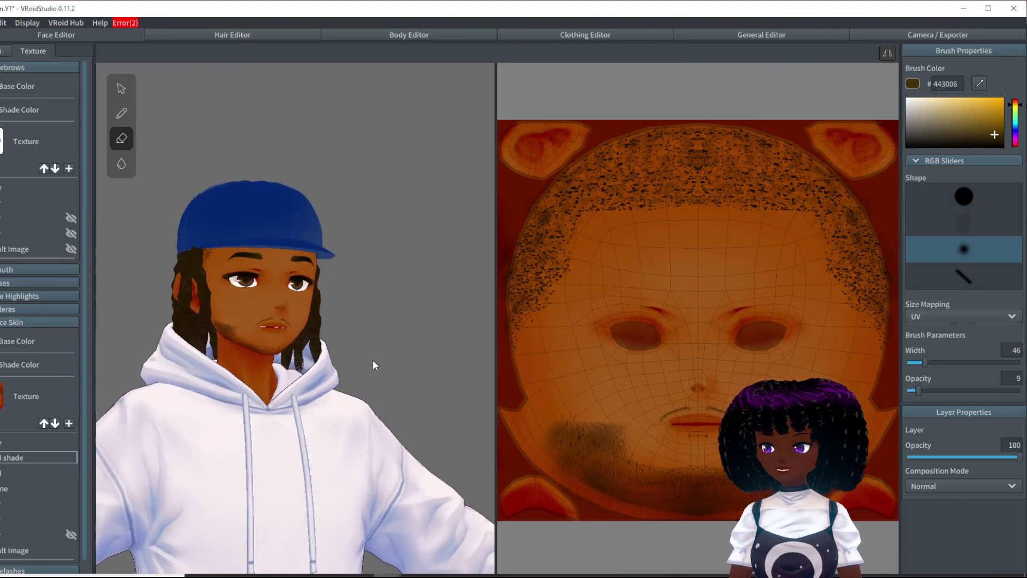
- Examine the cap, the twisted strands and the painted hairline and beard up close, from the front and the back of the head
scroll(337, 317, "up", 2)
scroll(337, 316, "up", 1)
middle_click_drag(337, 315, 420, 325)
mouse_move(420, 324)
right_mouse_down()
mouse_move(369, 360)
mouse_move(70, 329)
right_mouse_up()
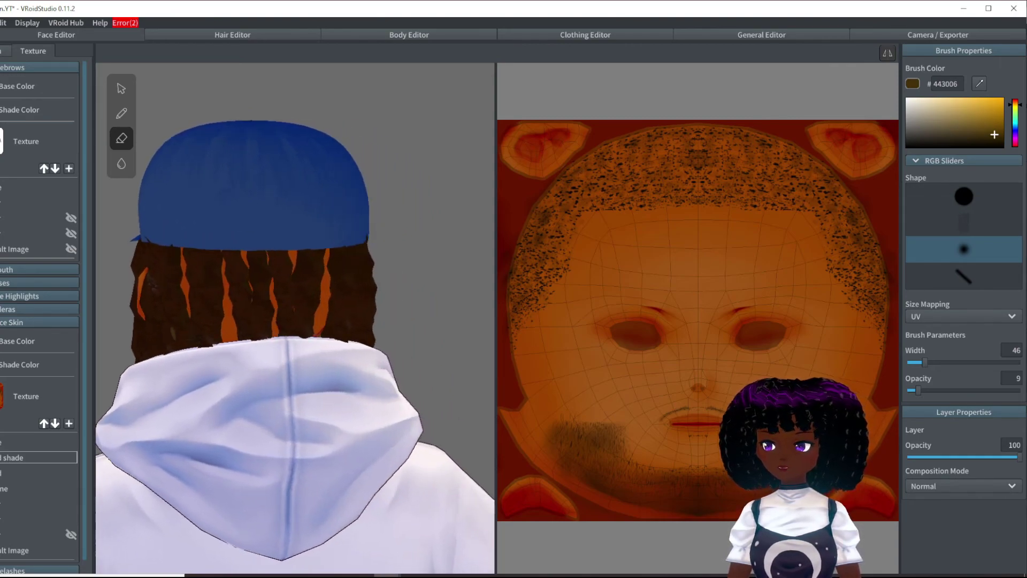
right_click_drag(374, 332, 134, 333)
right_click_drag(409, 338, 218, 338)
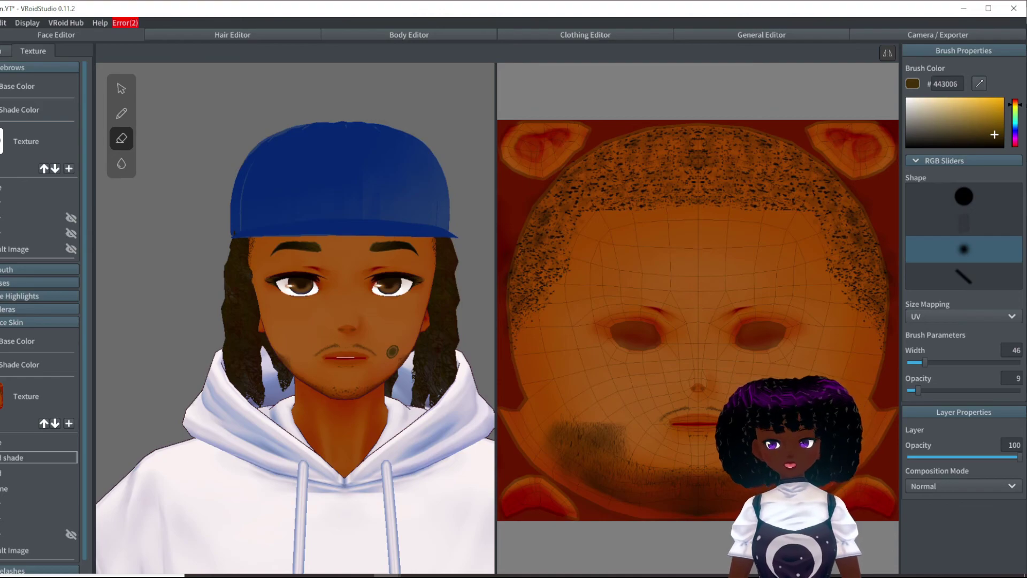
scroll(394, 351, "up", 2)
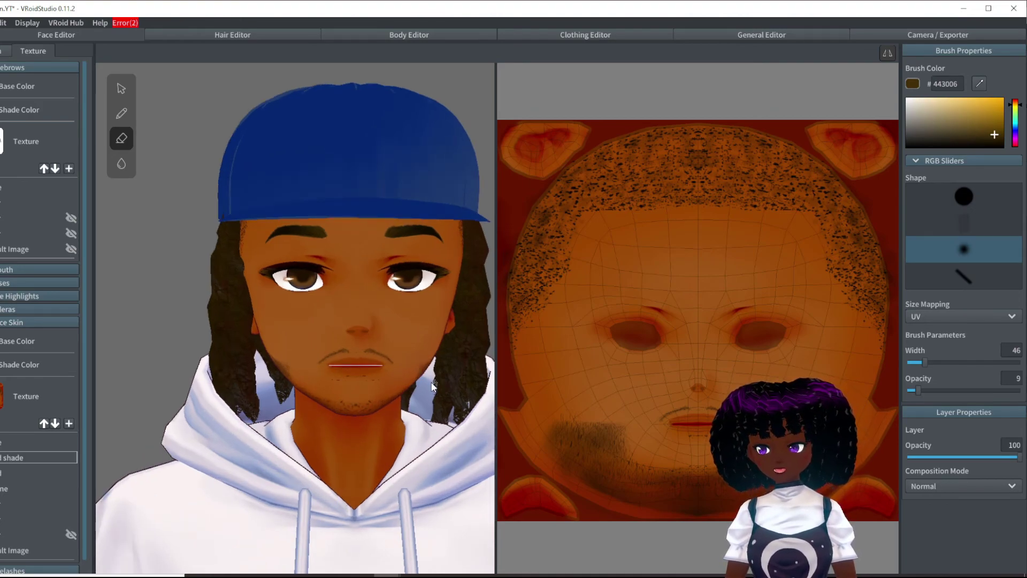
middle_click_drag(430, 382, 404, 384)
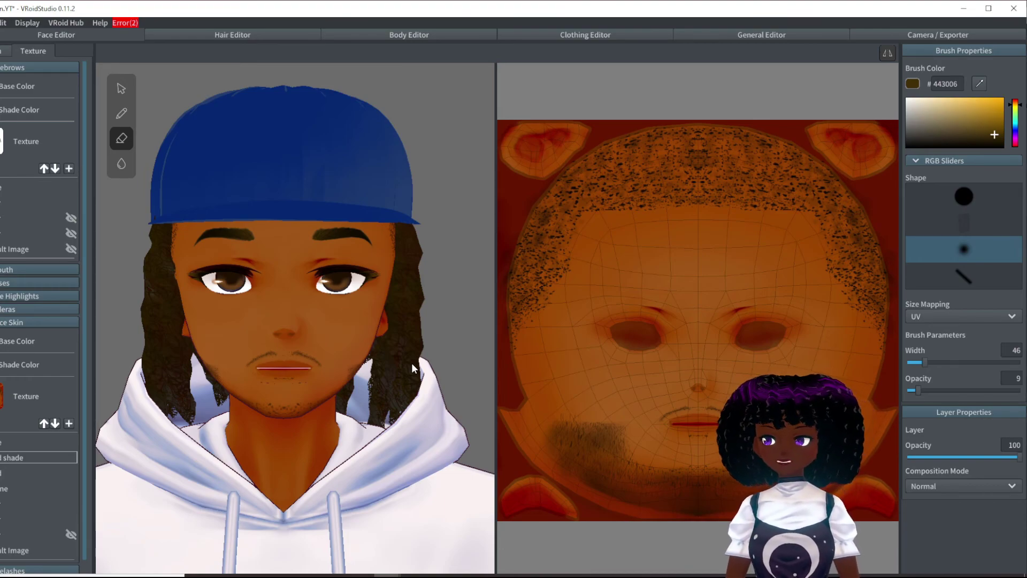
mouse_move(412, 362)
right_mouse_down()
mouse_move(389, 365)
mouse_move(405, 365)
right_mouse_up()
scroll(339, 273, "up", 5)
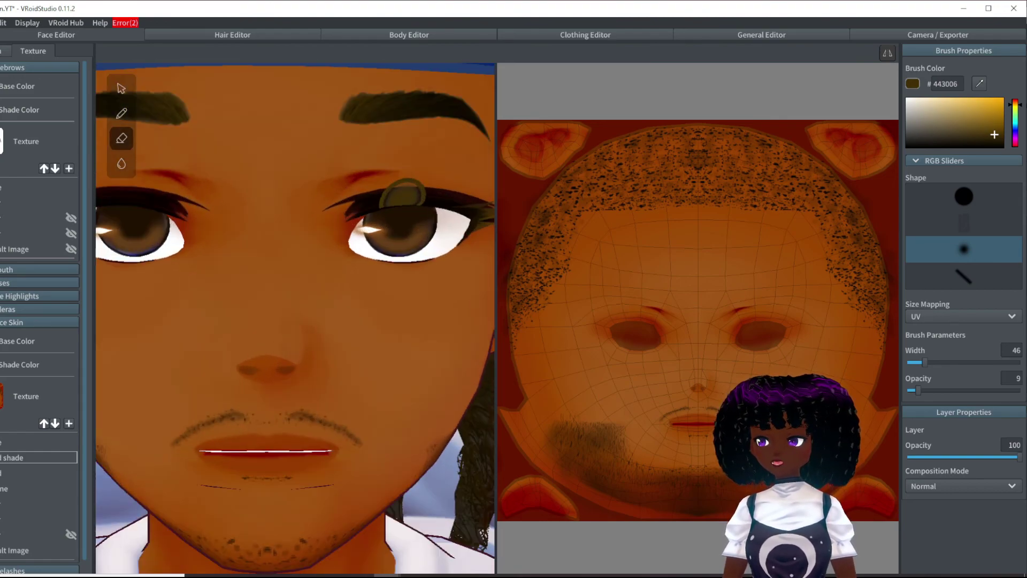
scroll(348, 276, "down", 3)
scroll(363, 277, "down", 3)
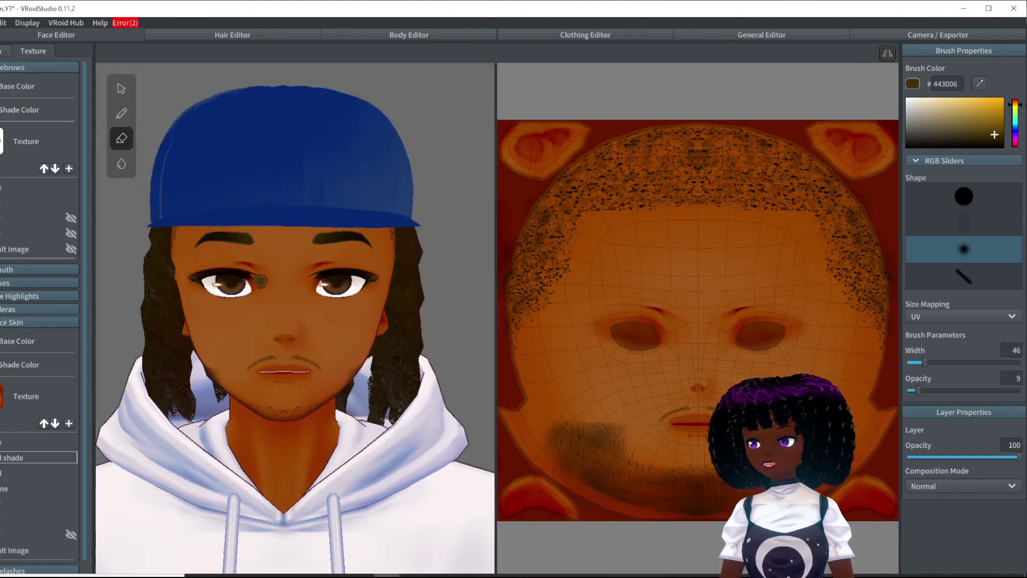
right_click_drag(260, 281, 331, 298)
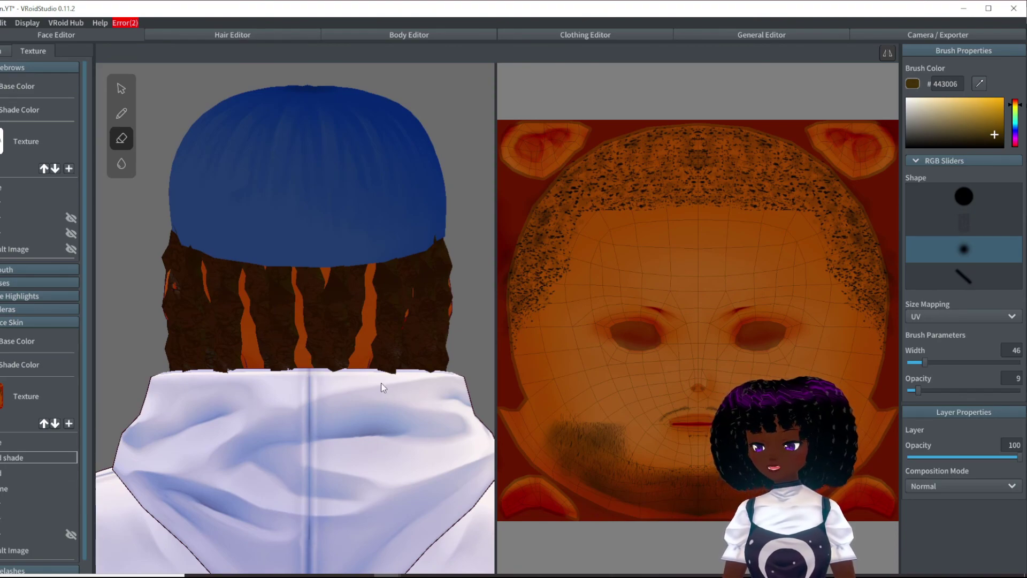
right_click_drag(381, 384, 338, 377)
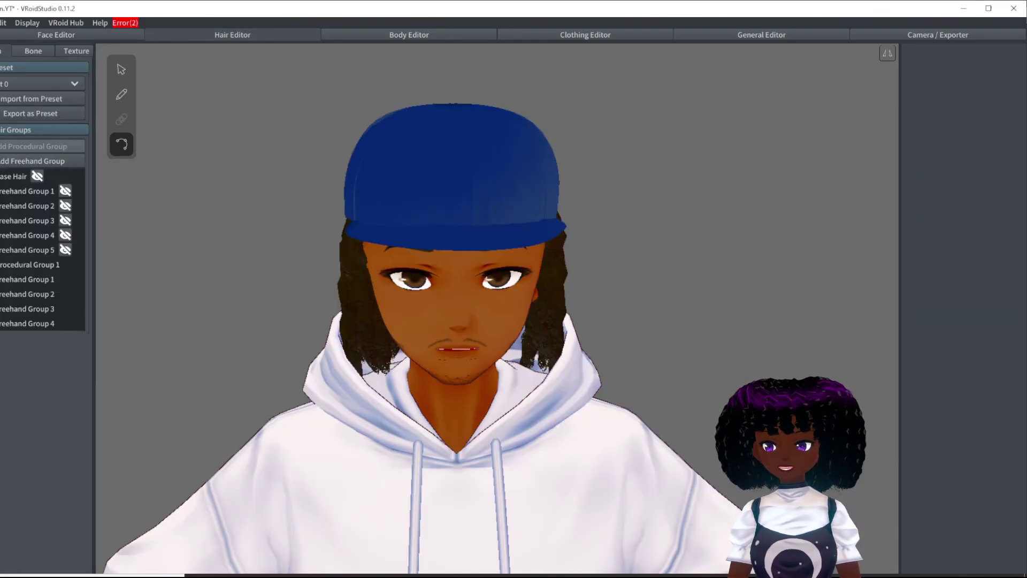
- Check how the strands beneath the cap cover the back and side of the head
right_click_drag(428, 417, 517, 425)
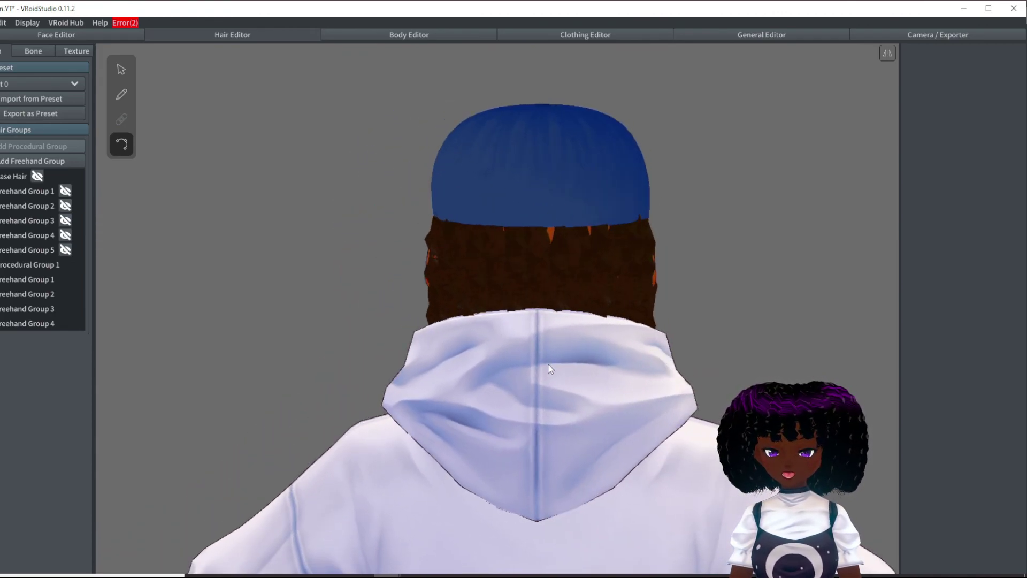
right_click_drag(549, 365, 660, 362)
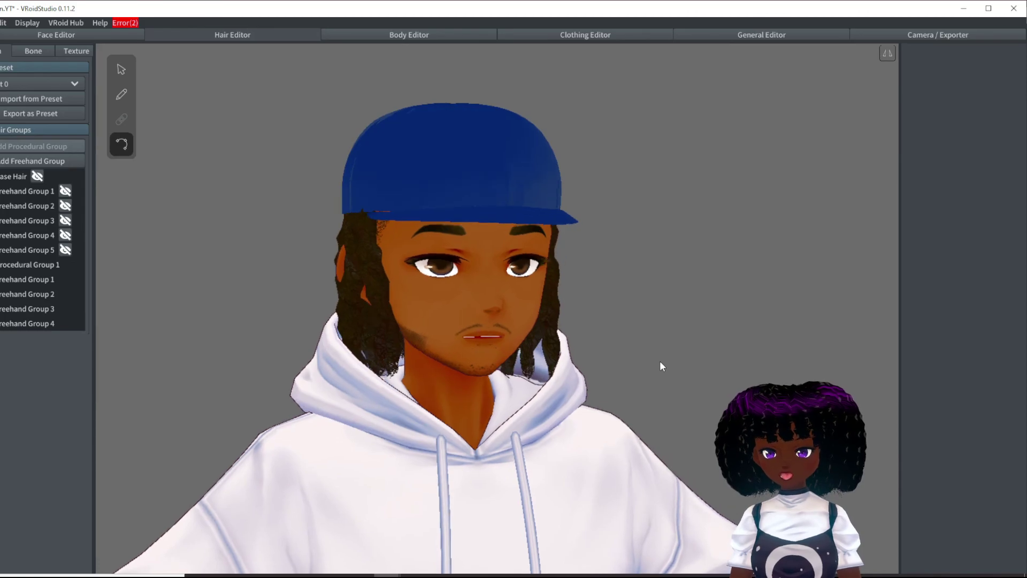